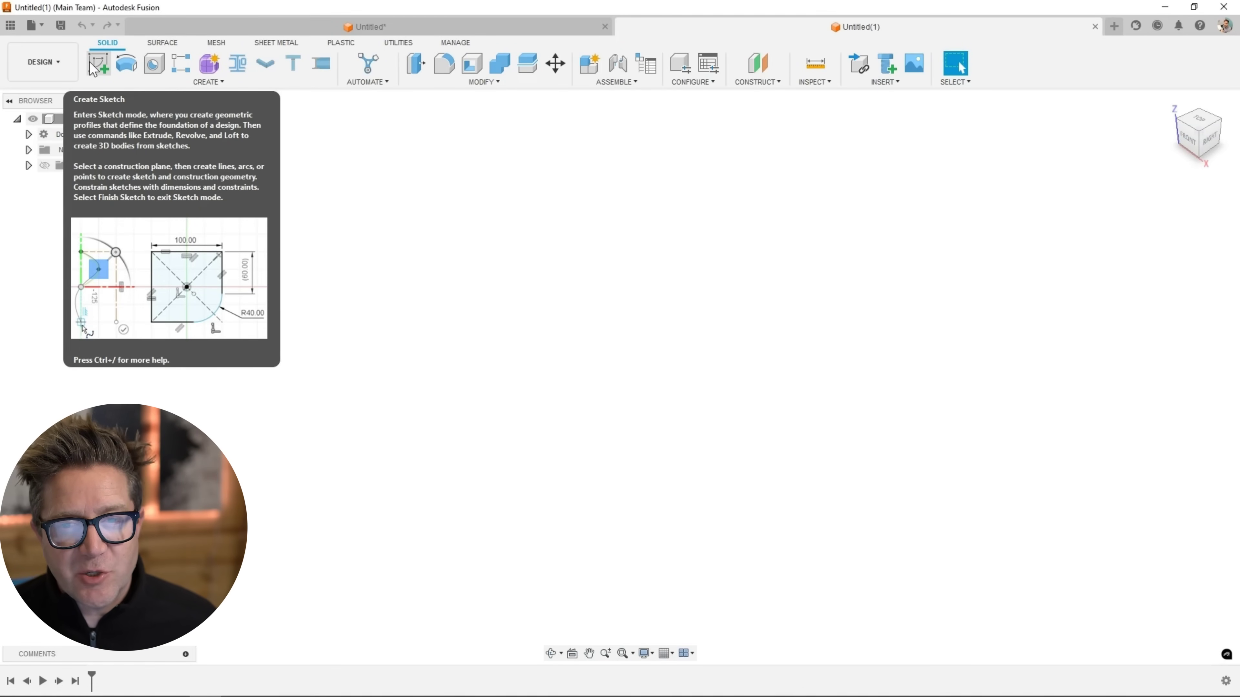
On the front (XZ) plane, sketch a center-diameter circle at the origin and finish the sketch.
click(94, 68)
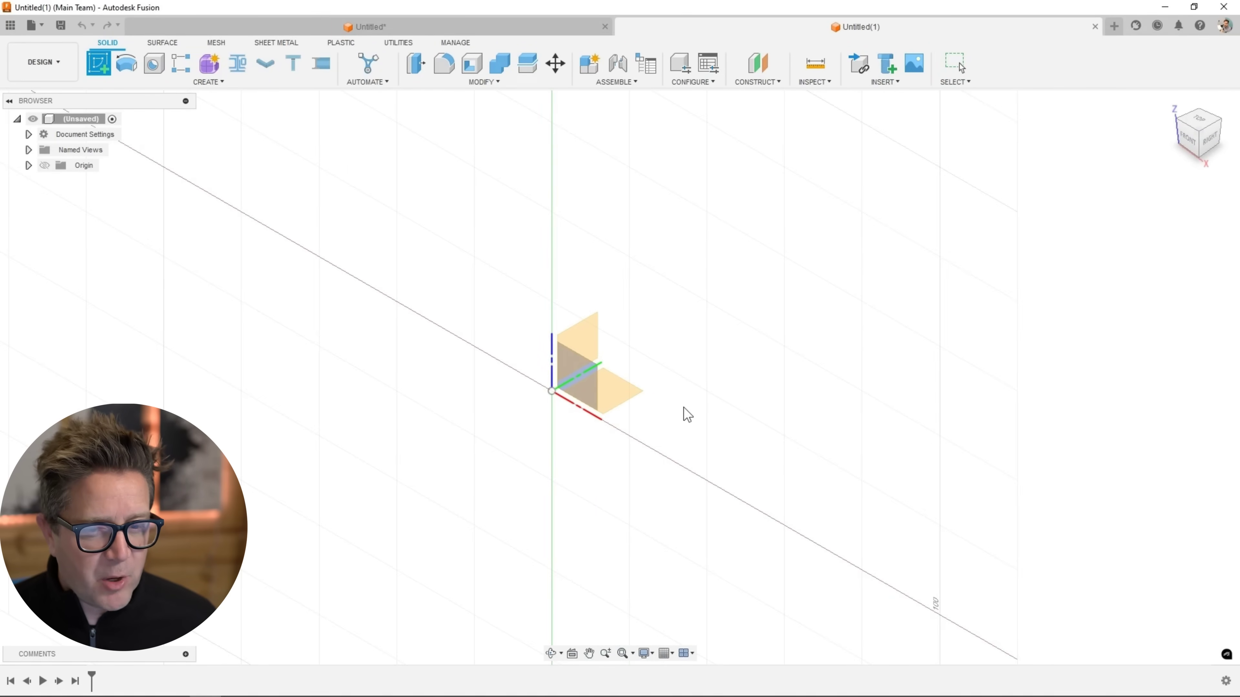
click(566, 377)
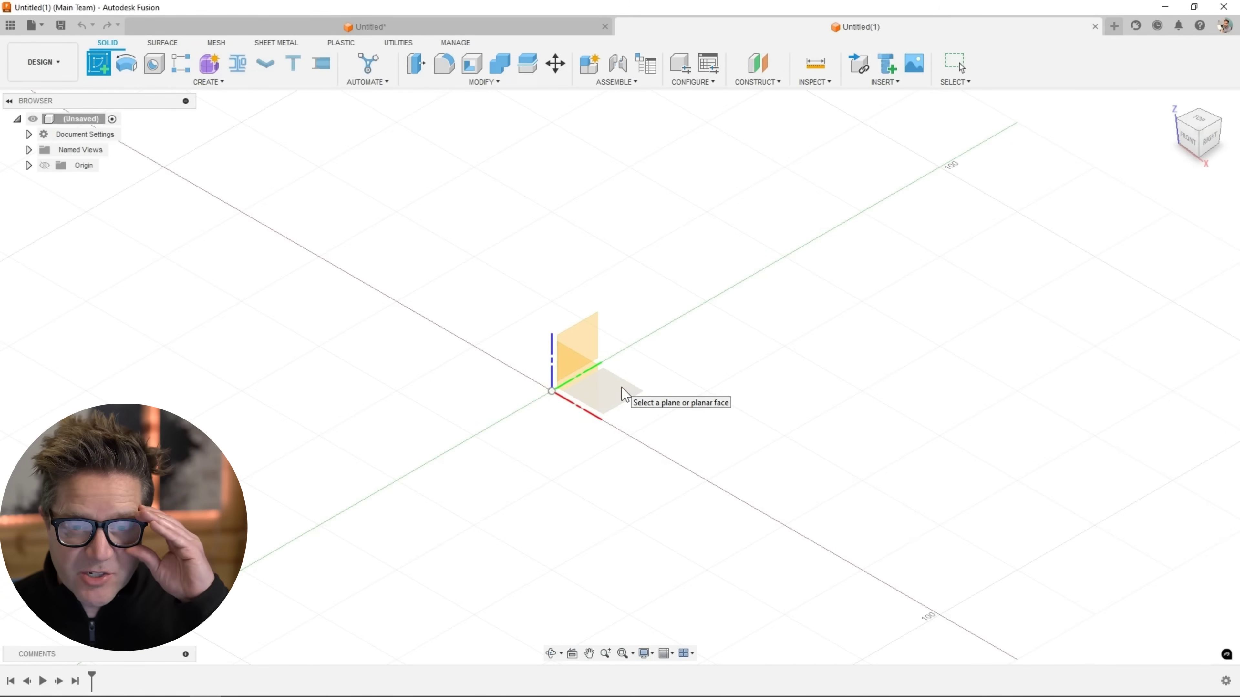
click(575, 366)
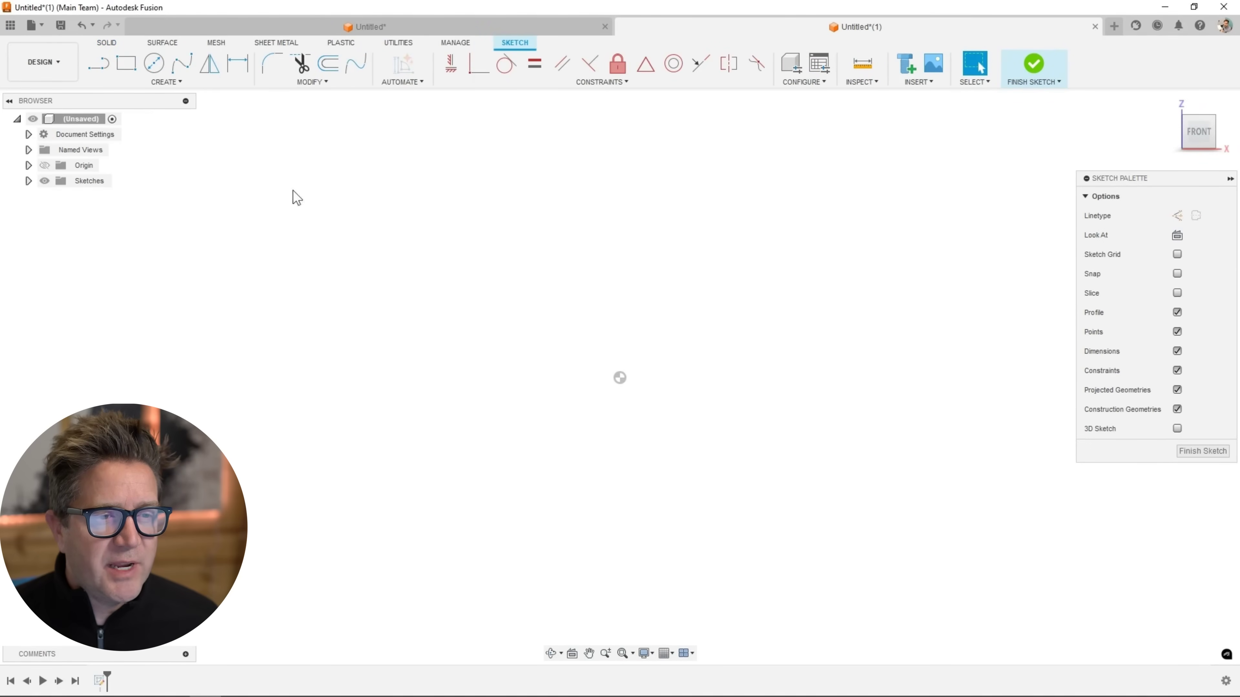
click(153, 63)
click(620, 377)
click(629, 431)
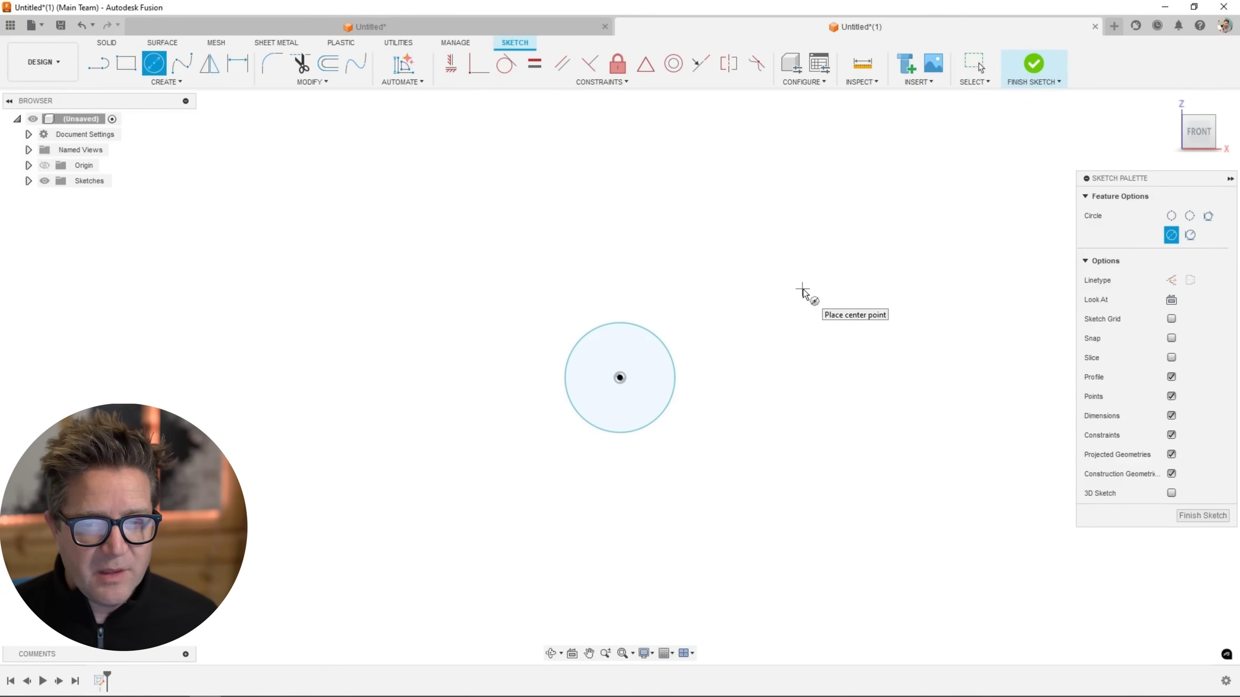
click(1038, 69)
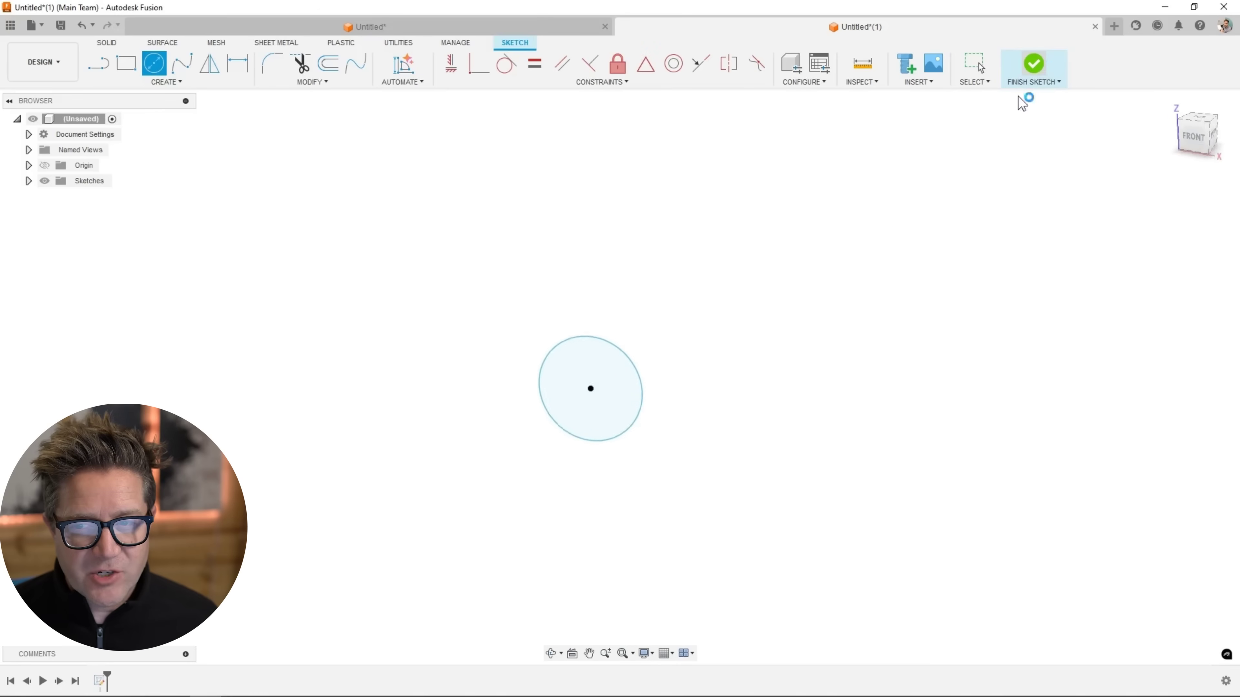
scroll(649, 358, down, 2)
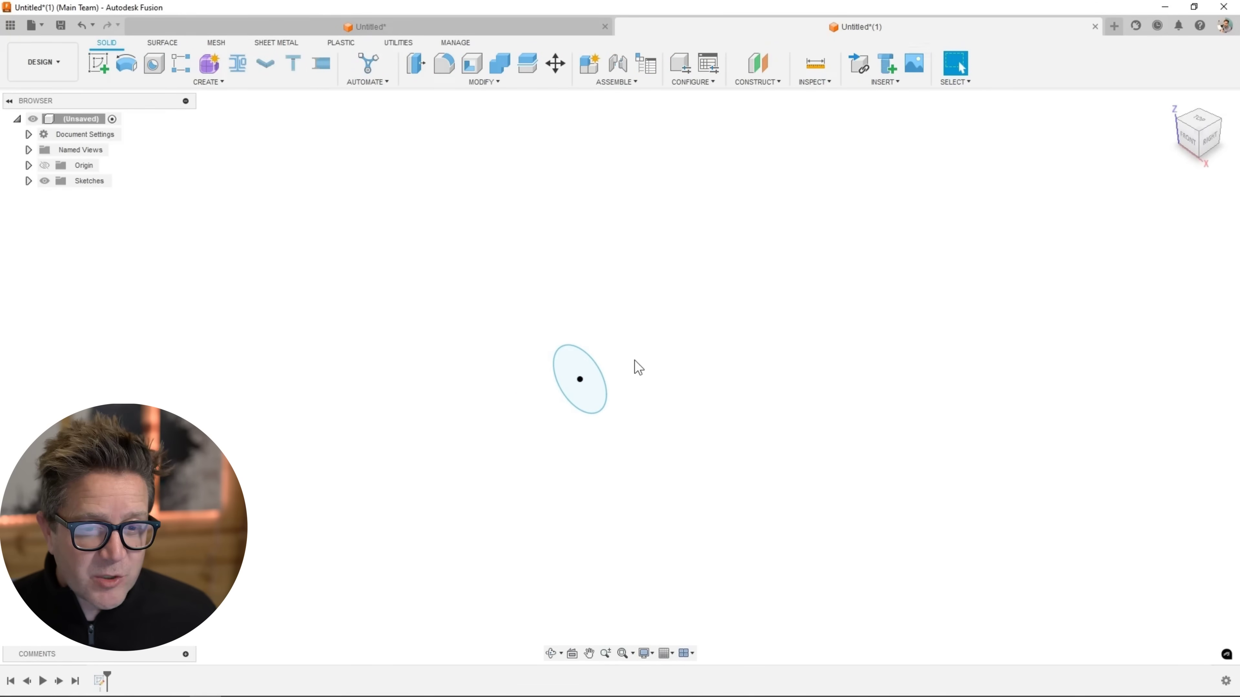
Try to sketch the sweep path on the circle's own front plane: a vertical line from its center and a tangent arc.
click(98, 63)
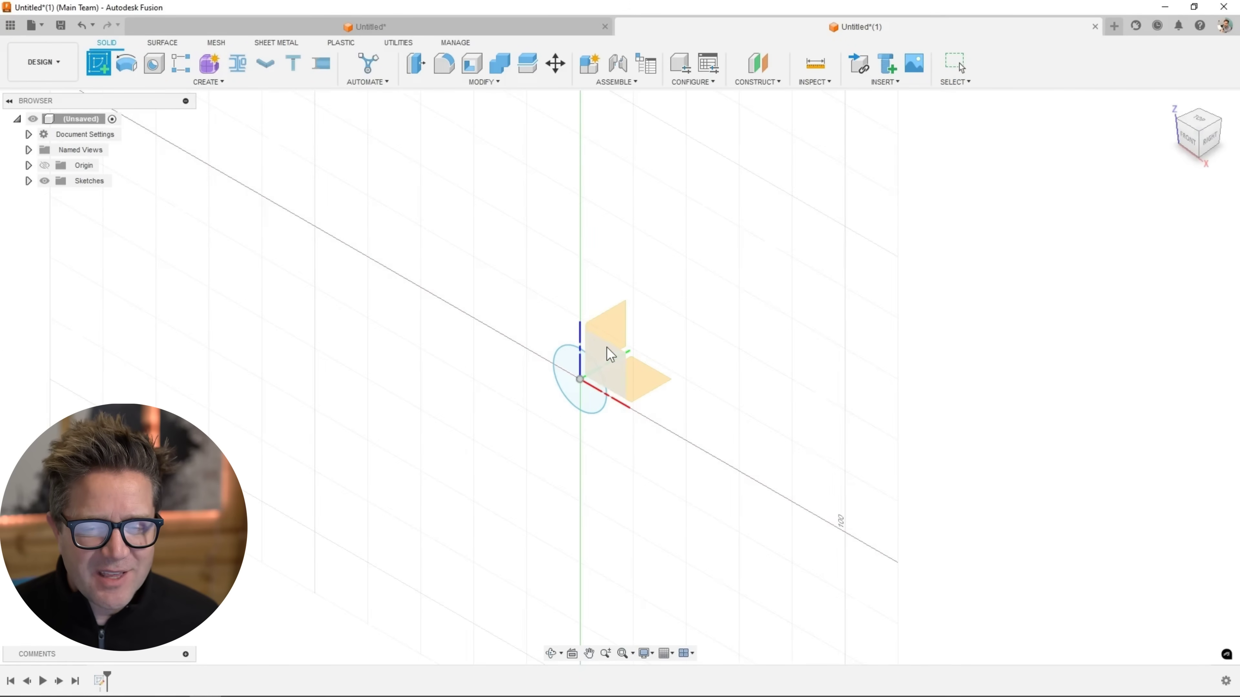
click(606, 347)
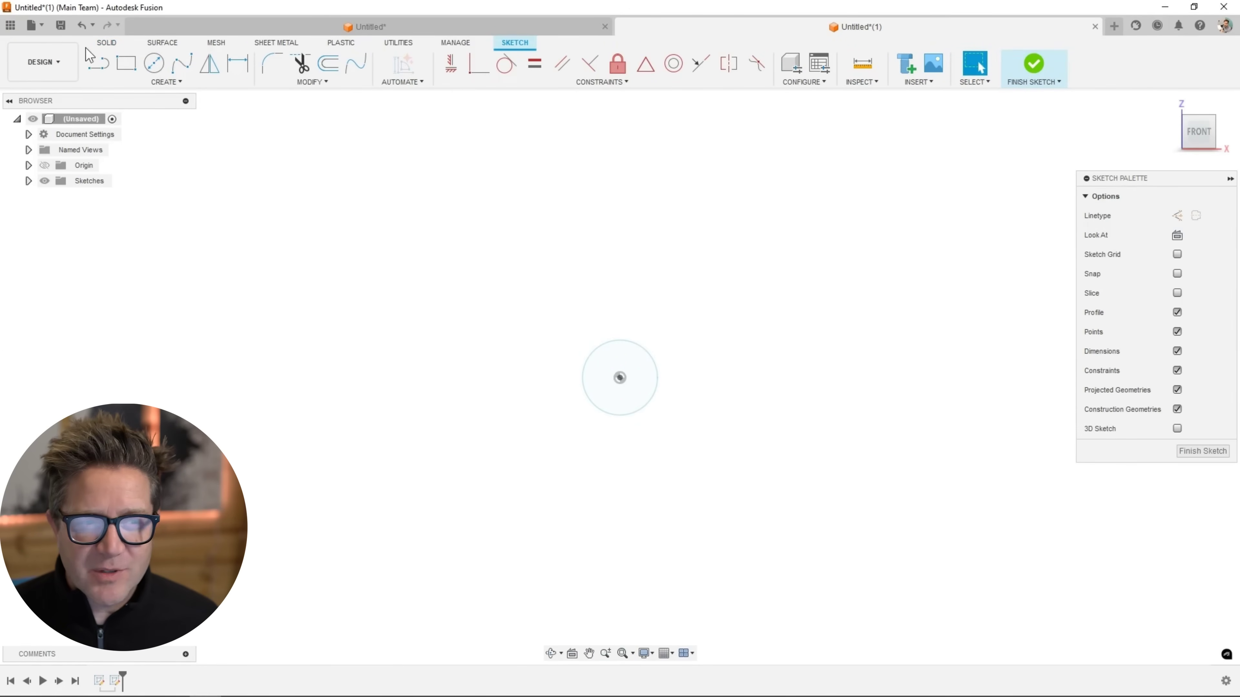
click(98, 63)
click(619, 377)
click(619, 222)
drag(619, 221, 714, 158)
key(Escape)
shift+middle_drag(760, 225, 700, 291)
click(1032, 66)
mouse_move(781, 337)
shift+middle_down()
mouse_move(722, 357)
mouse_move(739, 372)
mouse_move(769, 344)
mouse_move(763, 365)
shift+middle_up()
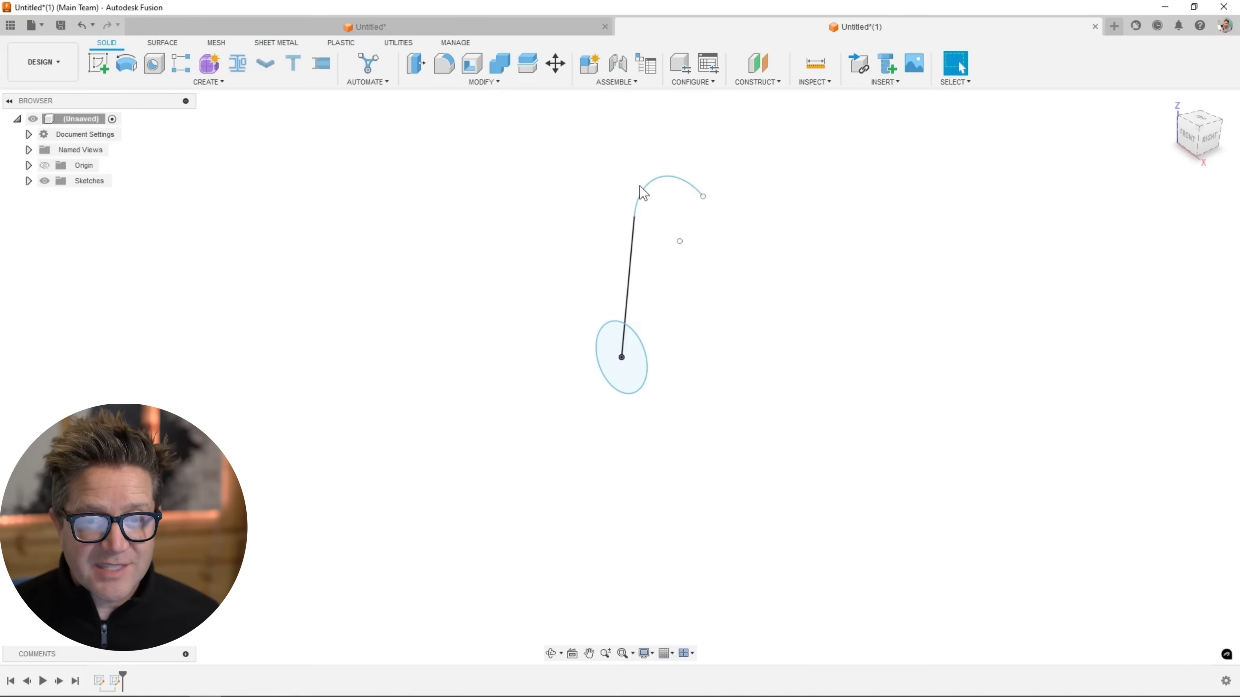
Undo the path sketch that lies in the same plane as the circle.
click(630, 353)
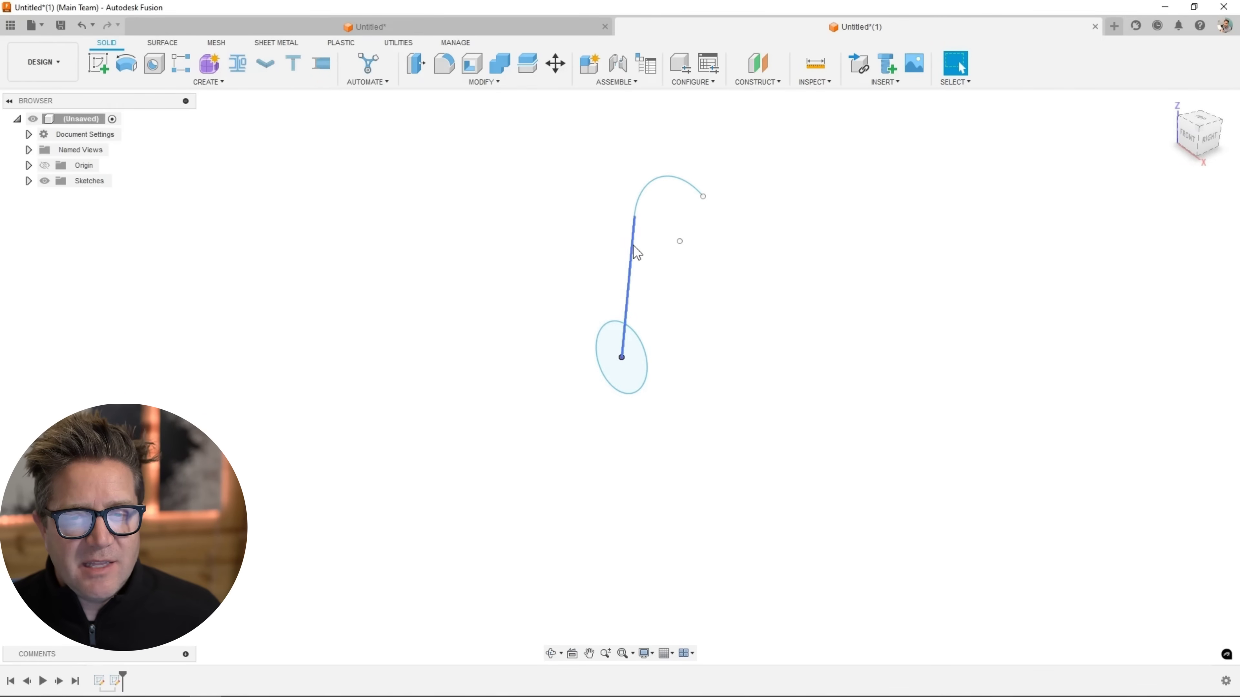
shift+middle_drag(666, 243, 663, 266)
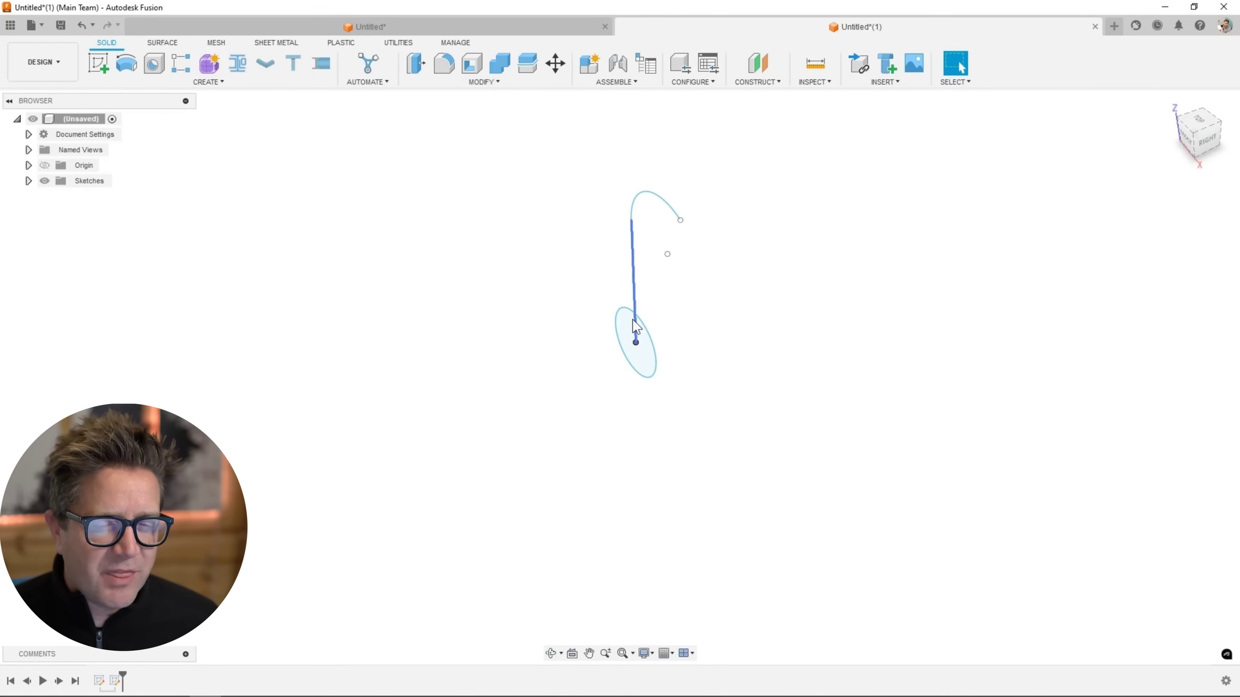
scroll(716, 362, down, 1)
key(ctrl+z)
On the top (XY) plane, sketch a line about 39 mm long from the circle's center ending in a tangent semicircular arc, and finish the sketch.
click(98, 65)
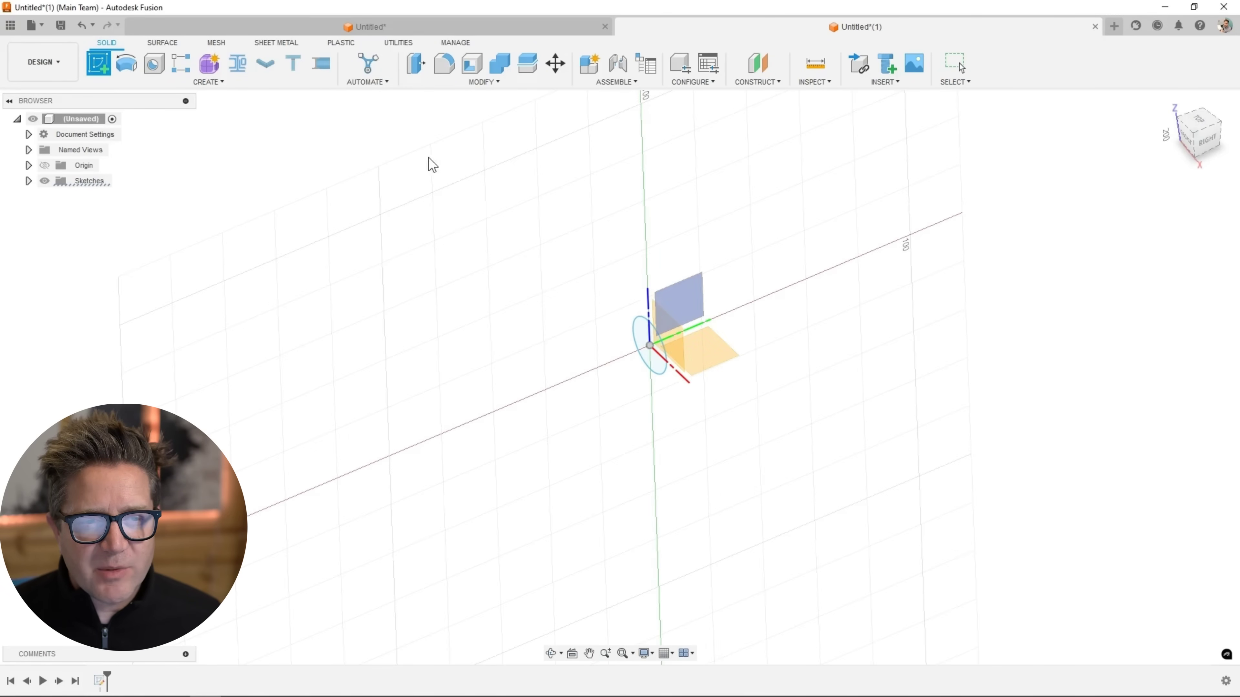
click(709, 351)
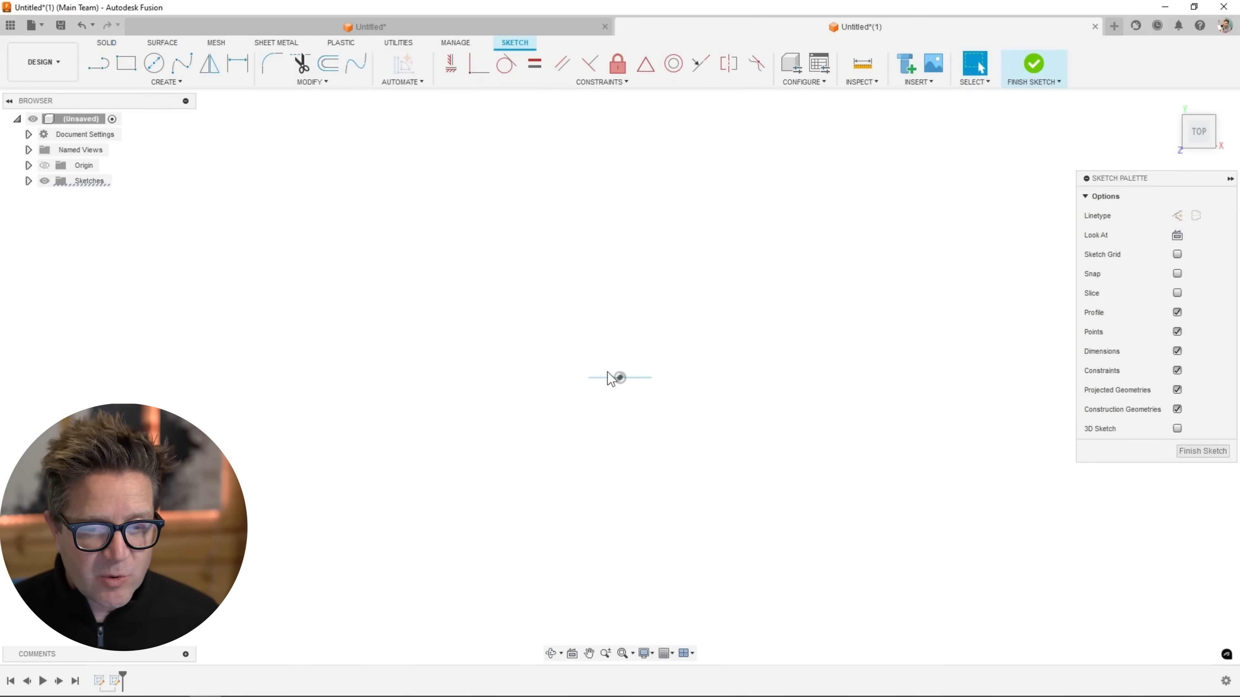
click(98, 64)
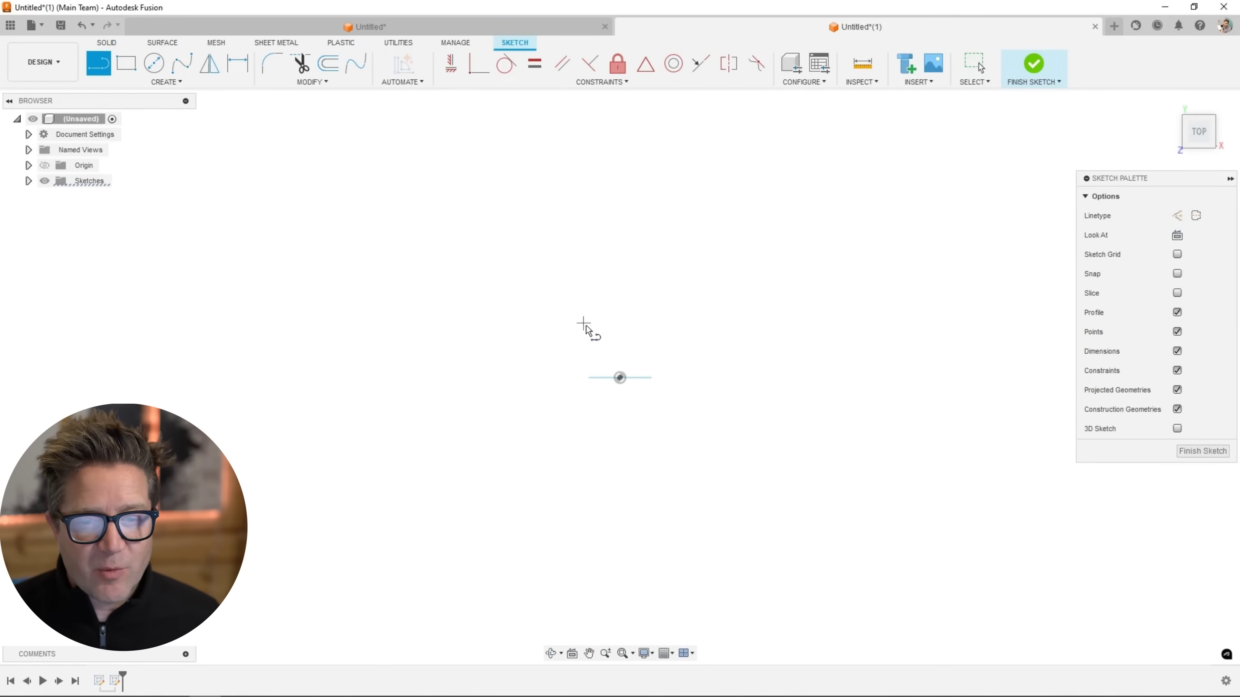
click(619, 378)
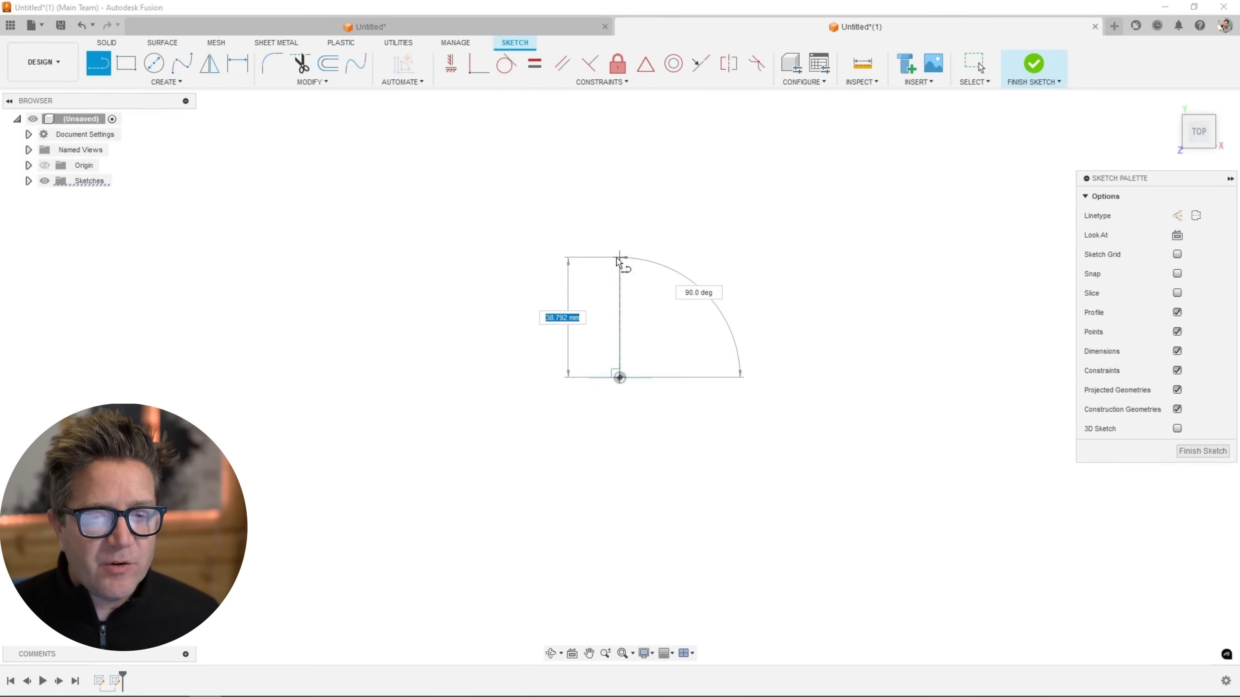
click(620, 257)
drag(620, 258, 741, 257)
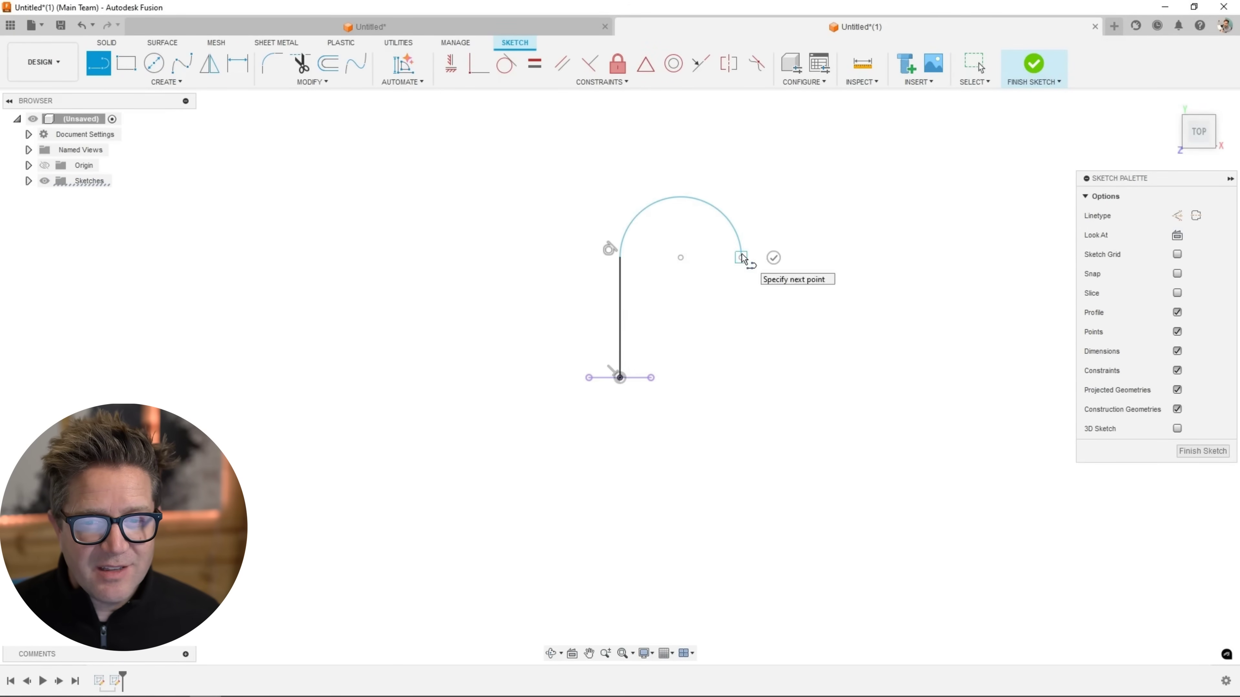
key(Escape)
mouse_move(657, 348)
shift+middle_down()
mouse_move(702, 269)
mouse_move(610, 293)
mouse_move(580, 322)
shift+middle_up()
scroll(568, 338, up, 2)
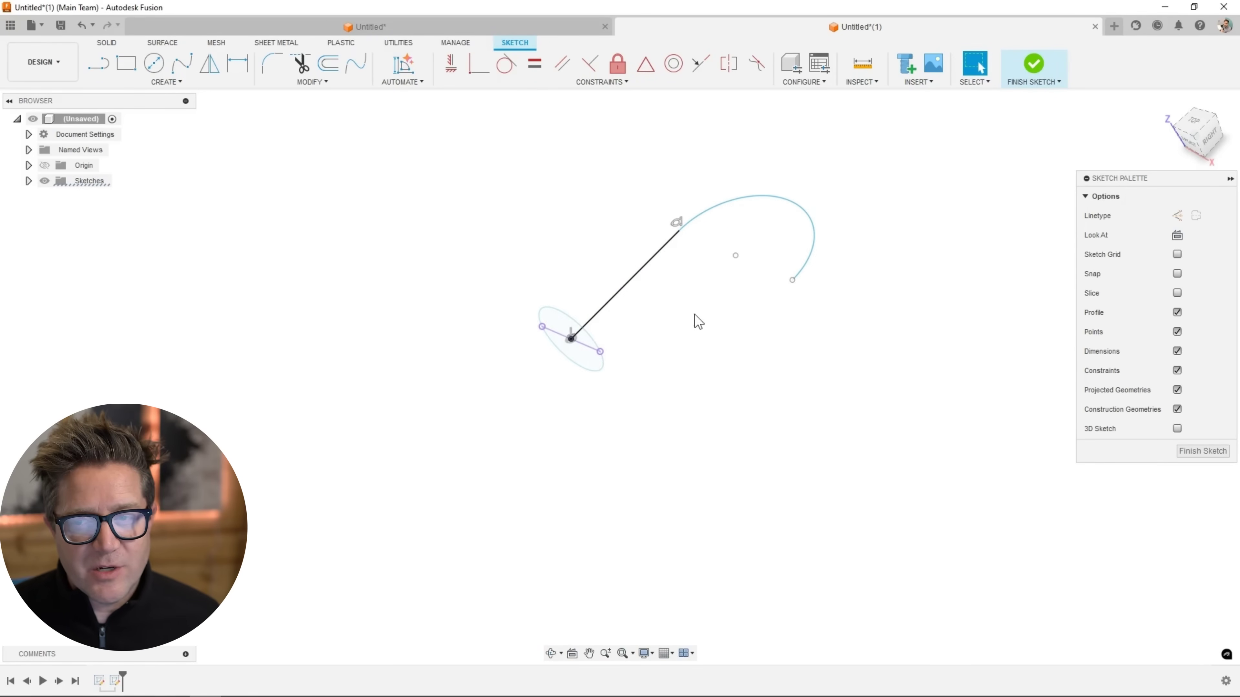
click(1025, 64)
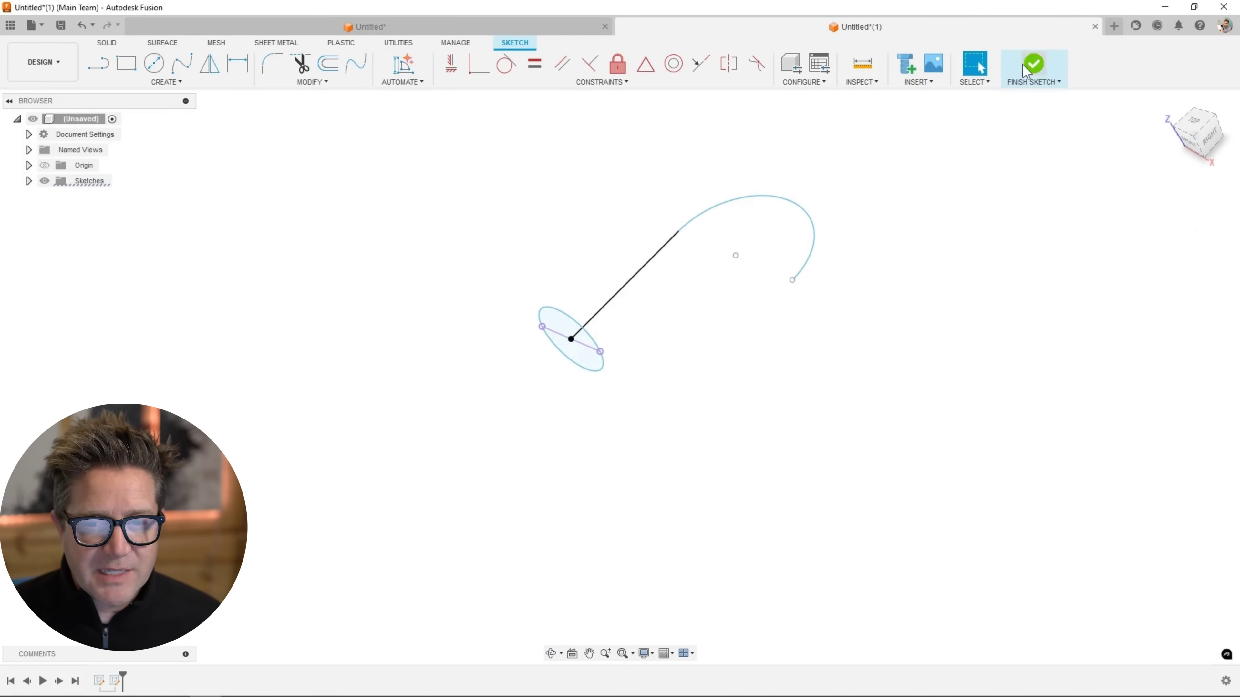
Sweep the circle along the line-and-arc path as a new body with perpendicular orientation.
click(208, 82)
click(154, 174)
click(561, 327)
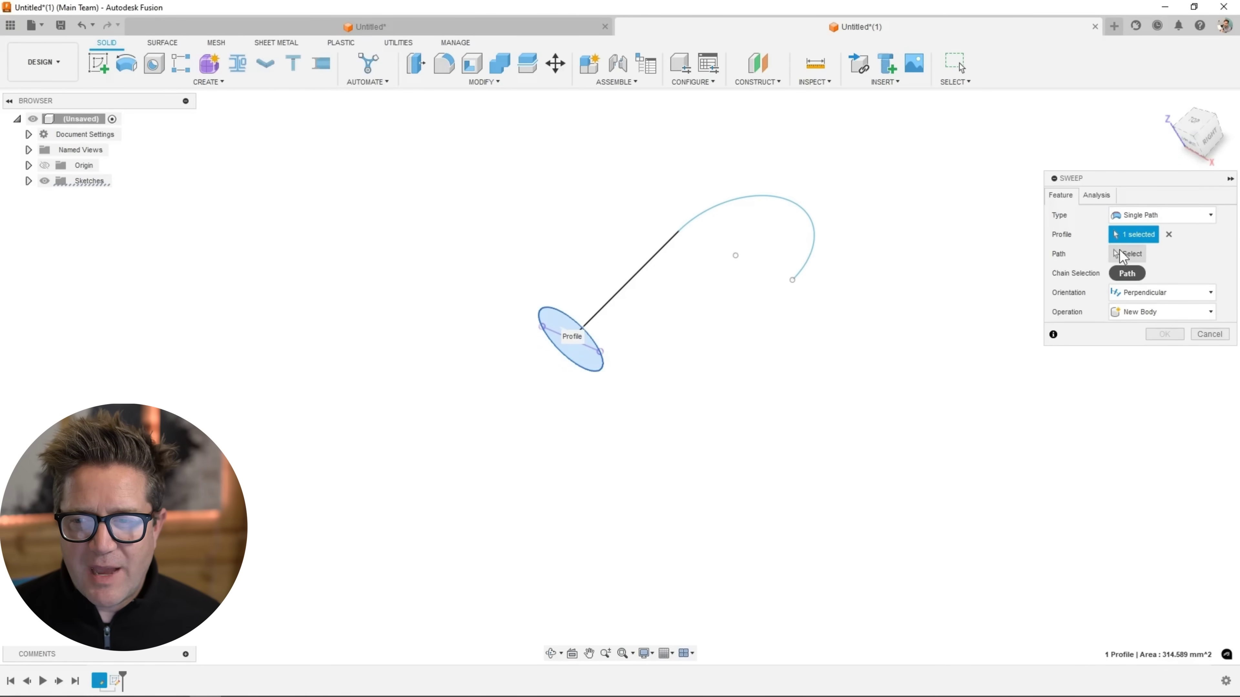
click(1123, 255)
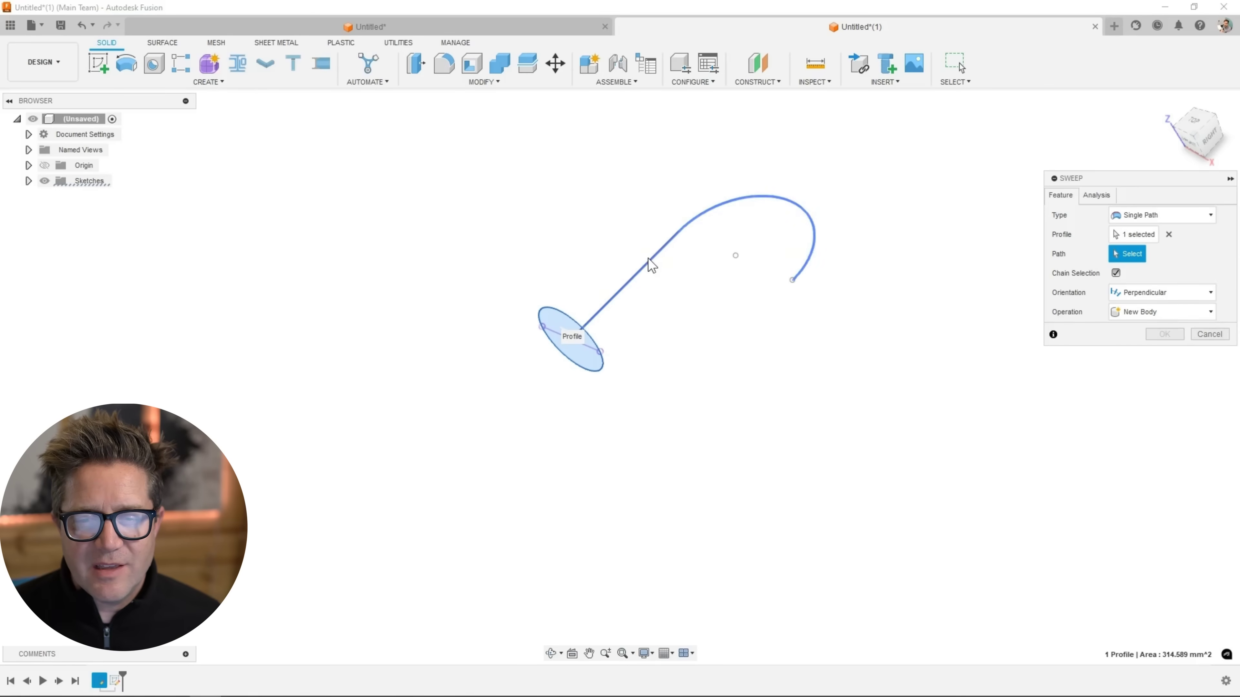
click(622, 285)
scroll(564, 345, up, 3)
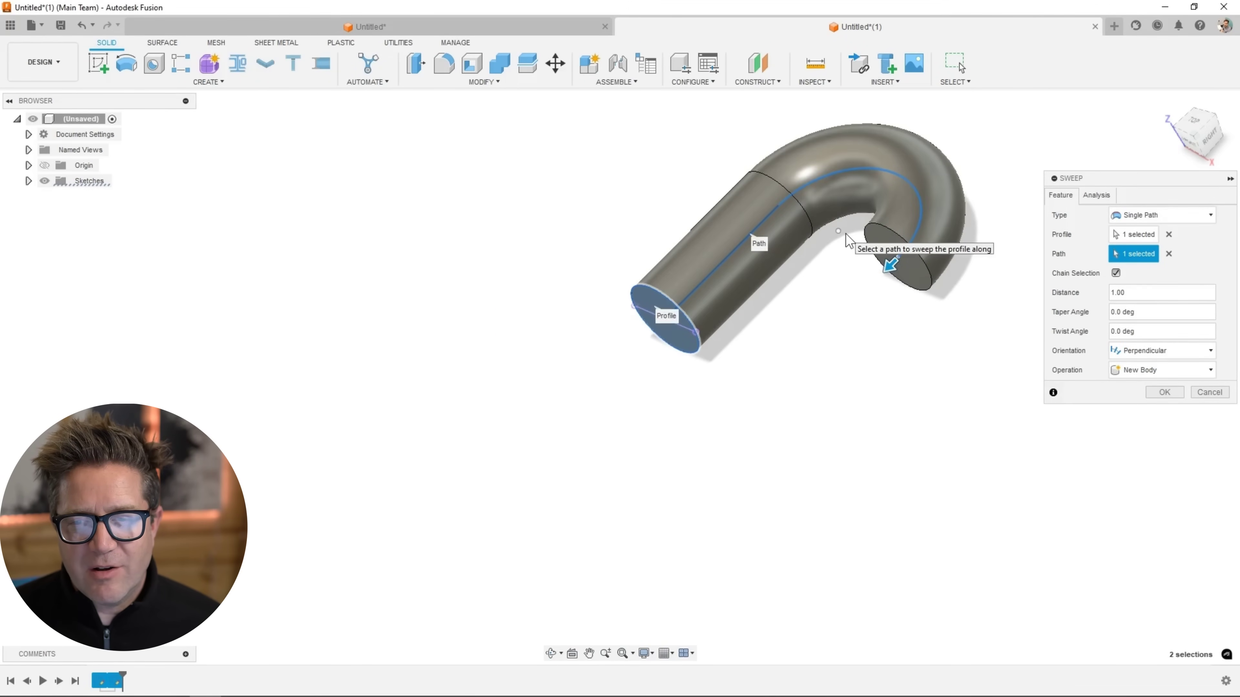
scroll(799, 293, up, 3)
scroll(799, 293, down, 5)
click(1164, 392)
mouse_move(674, 288)
shift+middle_down()
mouse_move(660, 268)
mouse_move(635, 273)
shift+middle_up()
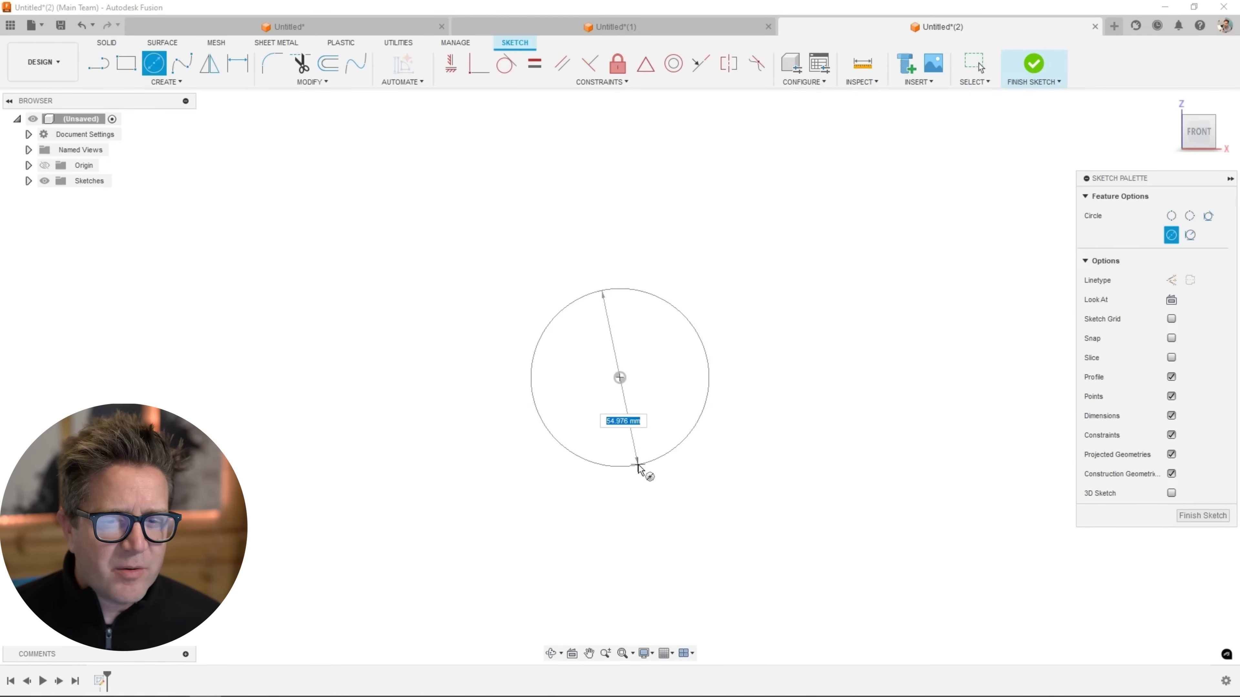
In a new design, sketch a circle centered at the origin on the front plane and finish the sketch.
click(642, 436)
key(Escape)
mouse_move(791, 247)
shift+middle_down()
mouse_move(686, 254)
mouse_move(736, 259)
shift+middle_up()
click(1051, 68)
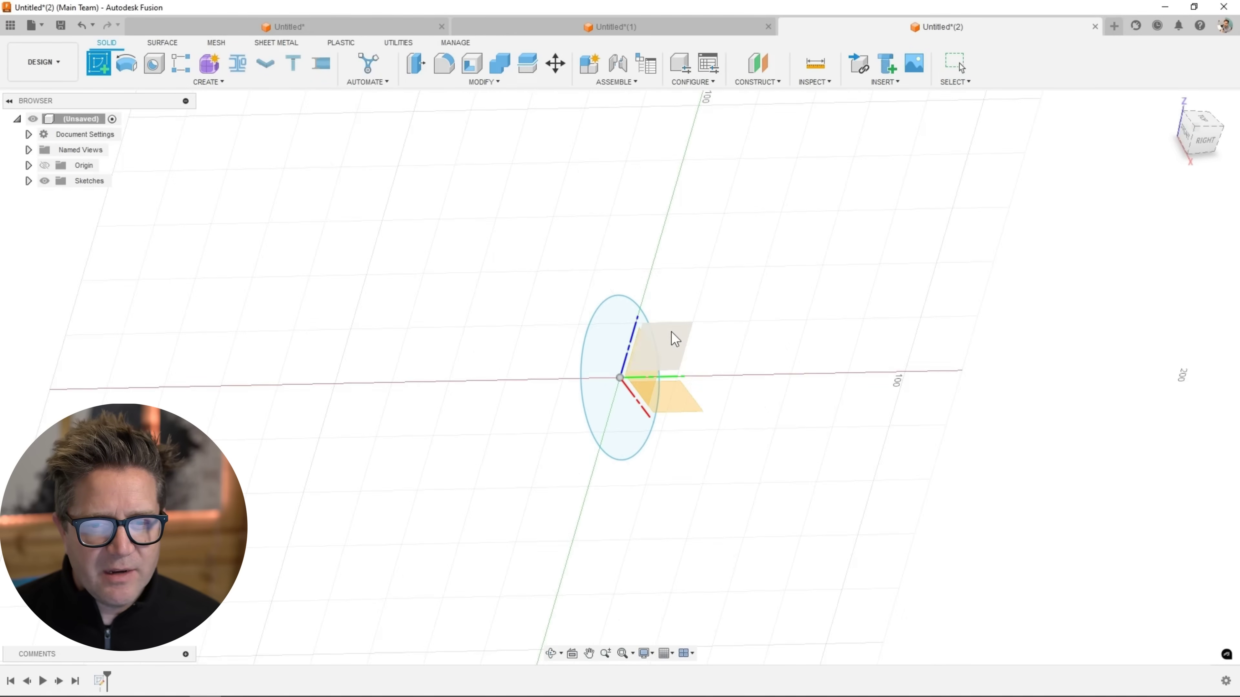
On the right plane, sketch a path from the circle's center: a horizontal line about 65 mm long, three joined arcs, and an end line.
click(671, 331)
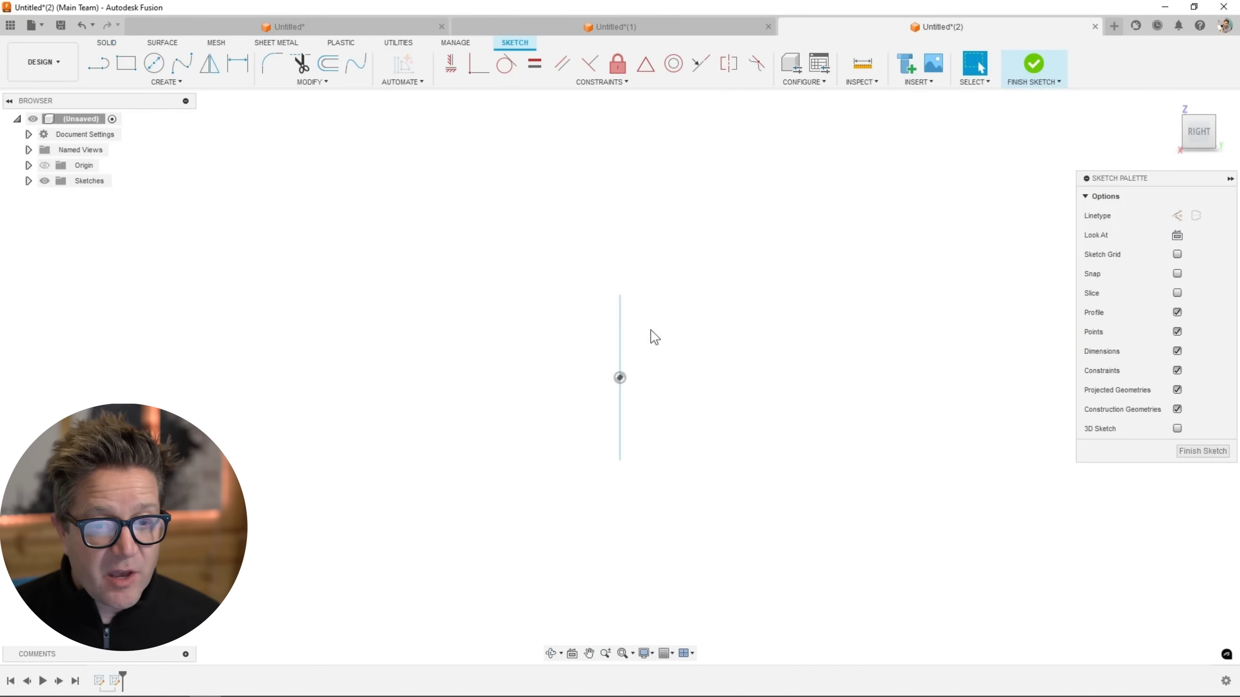
click(97, 67)
click(620, 377)
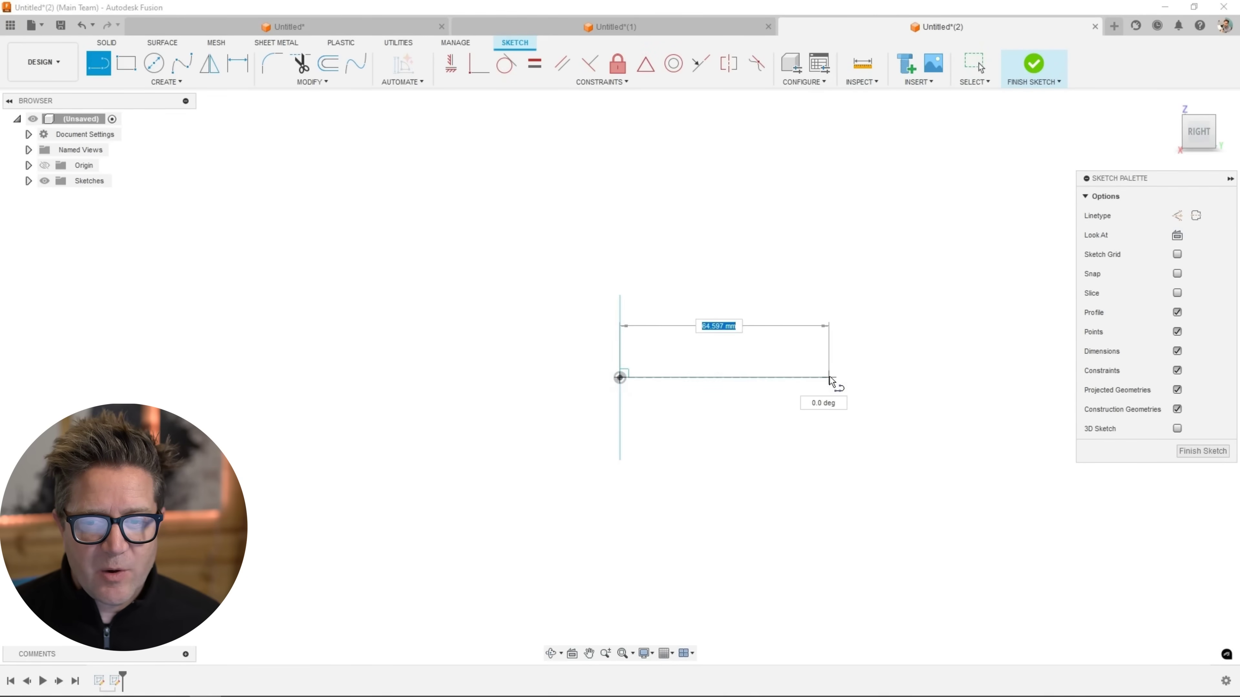
click(829, 377)
drag(830, 378, 937, 237)
middle_drag(937, 240, 586, 258)
scroll(586, 259, down, 1)
drag(549, 267, 664, 268)
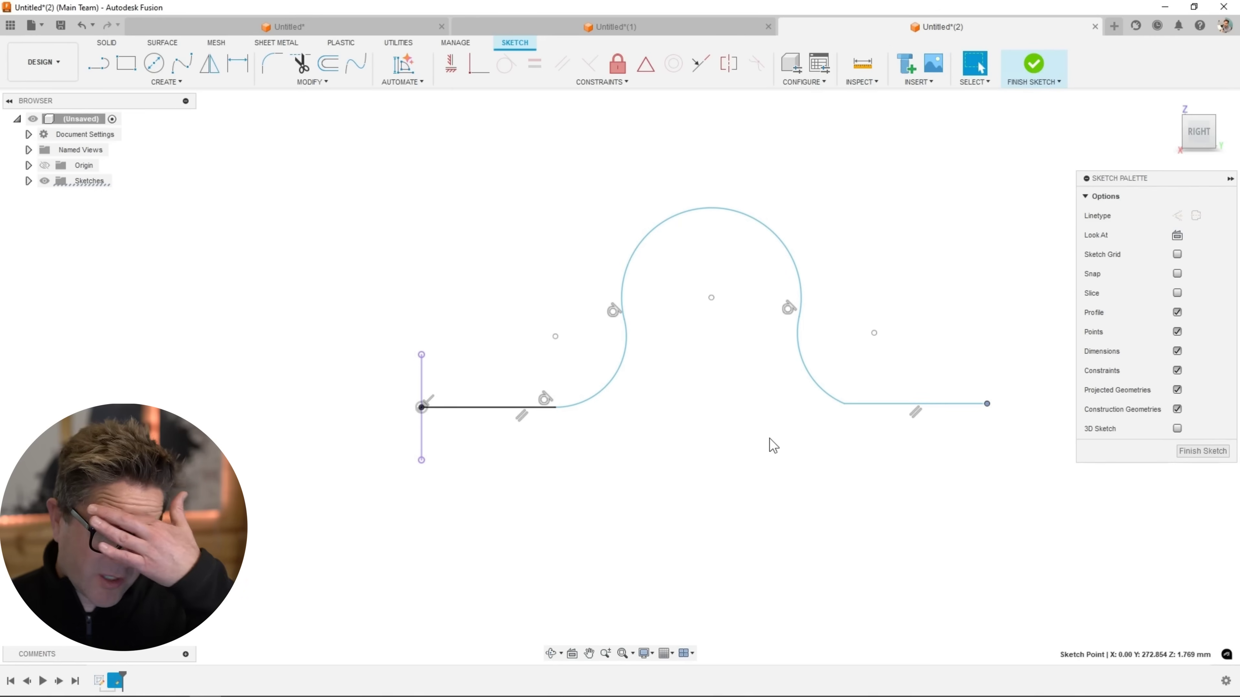
click(1028, 71)
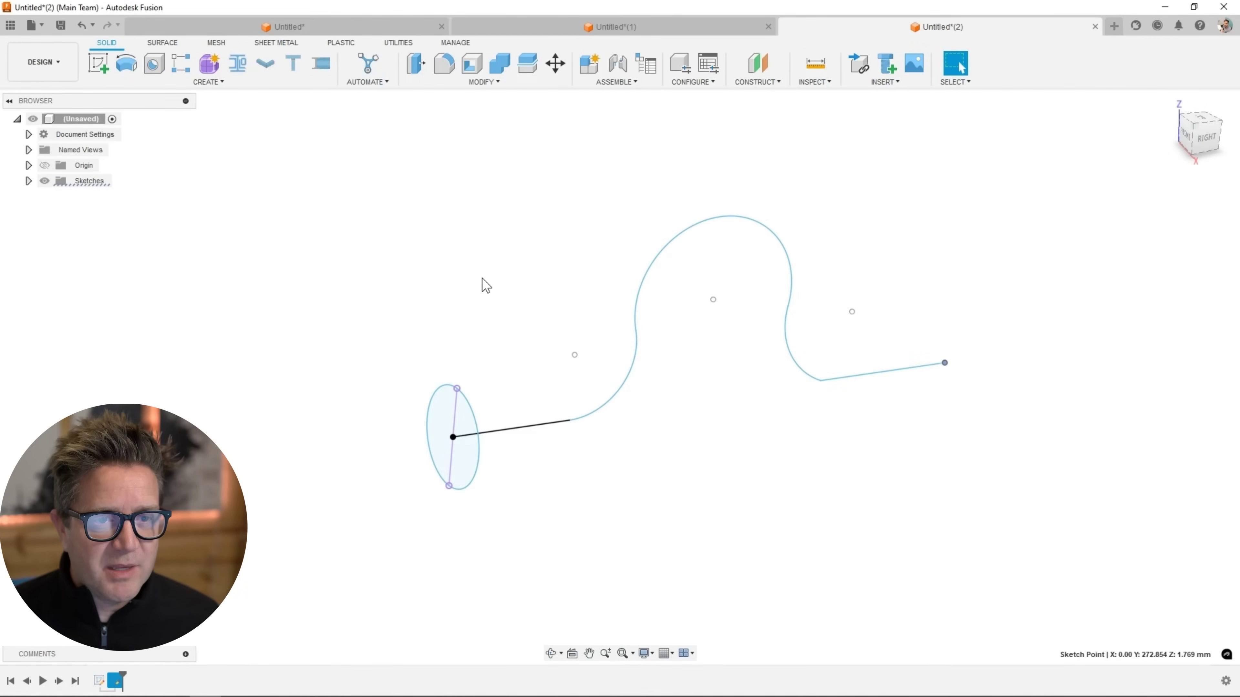
Start a single-path Sweep with the circle as profile and the chained curved sketch as path.
text(ssw)
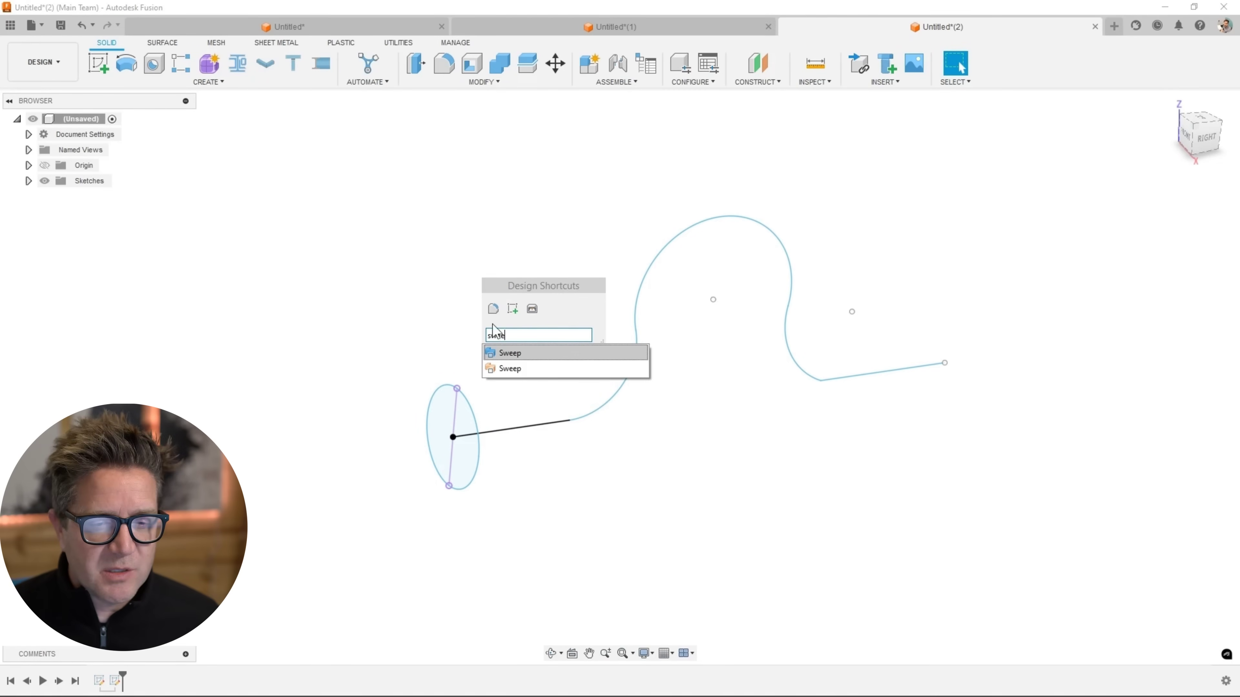
click(507, 352)
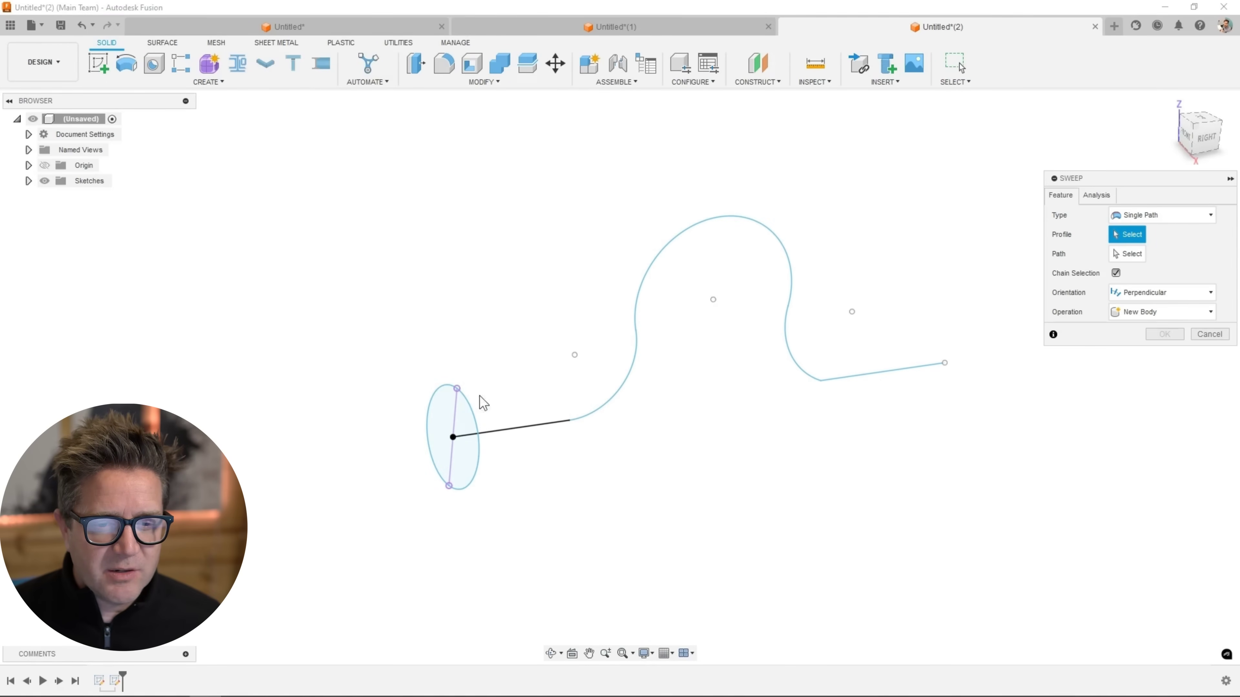
click(467, 420)
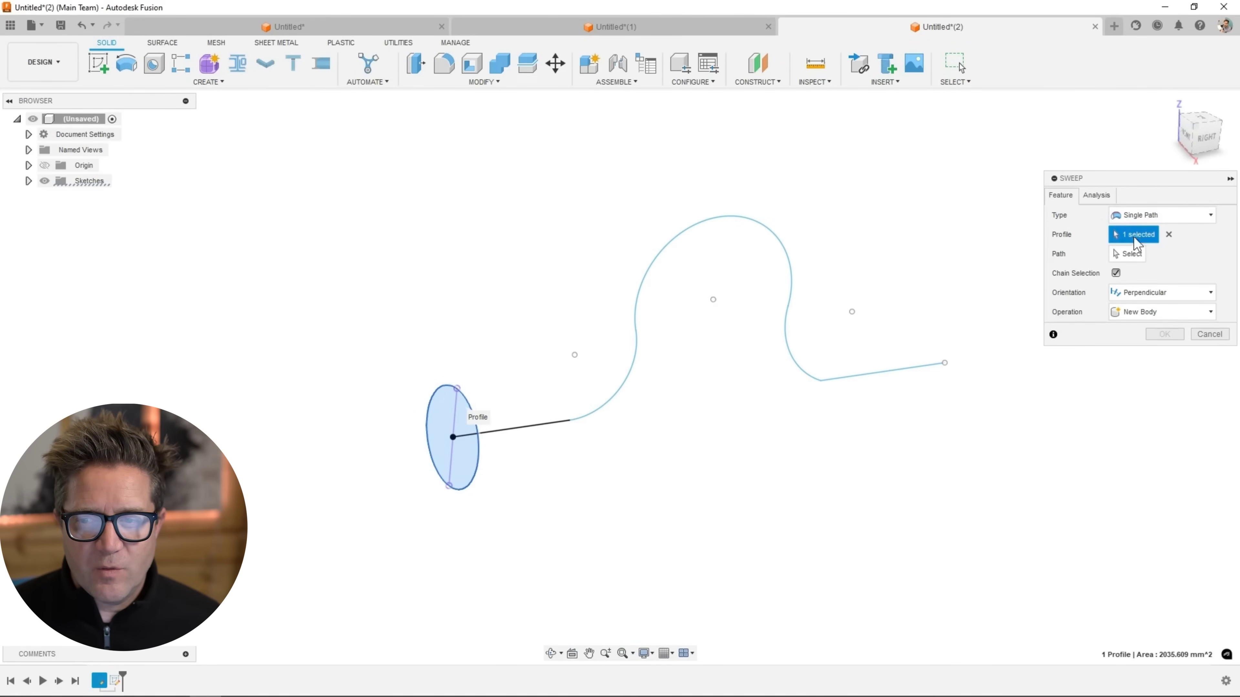
click(1127, 253)
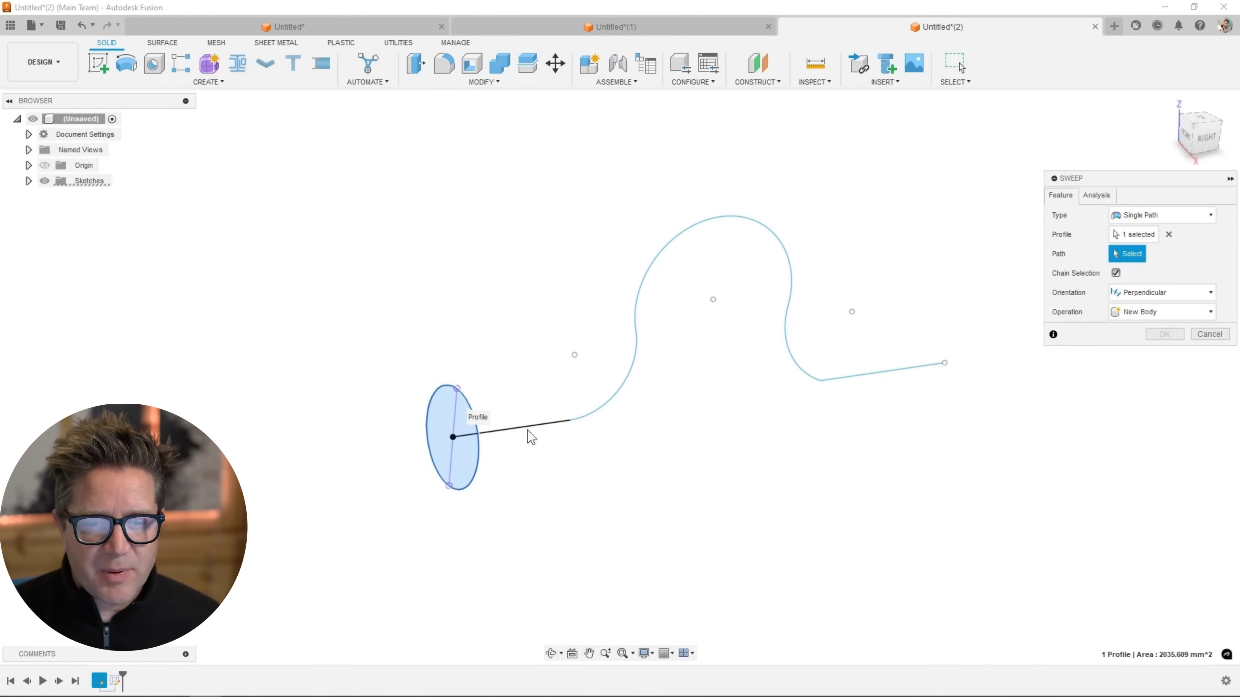
click(513, 428)
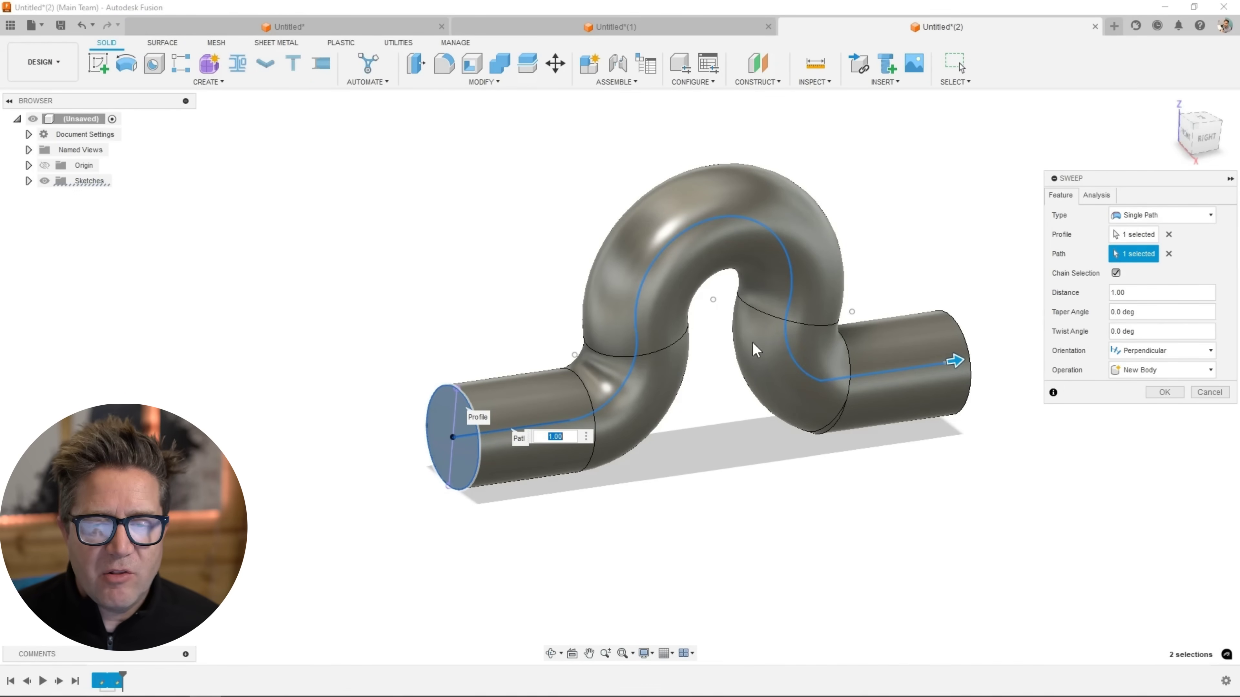
Review the Sweep's operation and orientation choices, and preview the circle swept along the curved path with Parallel orientation.
click(1163, 372)
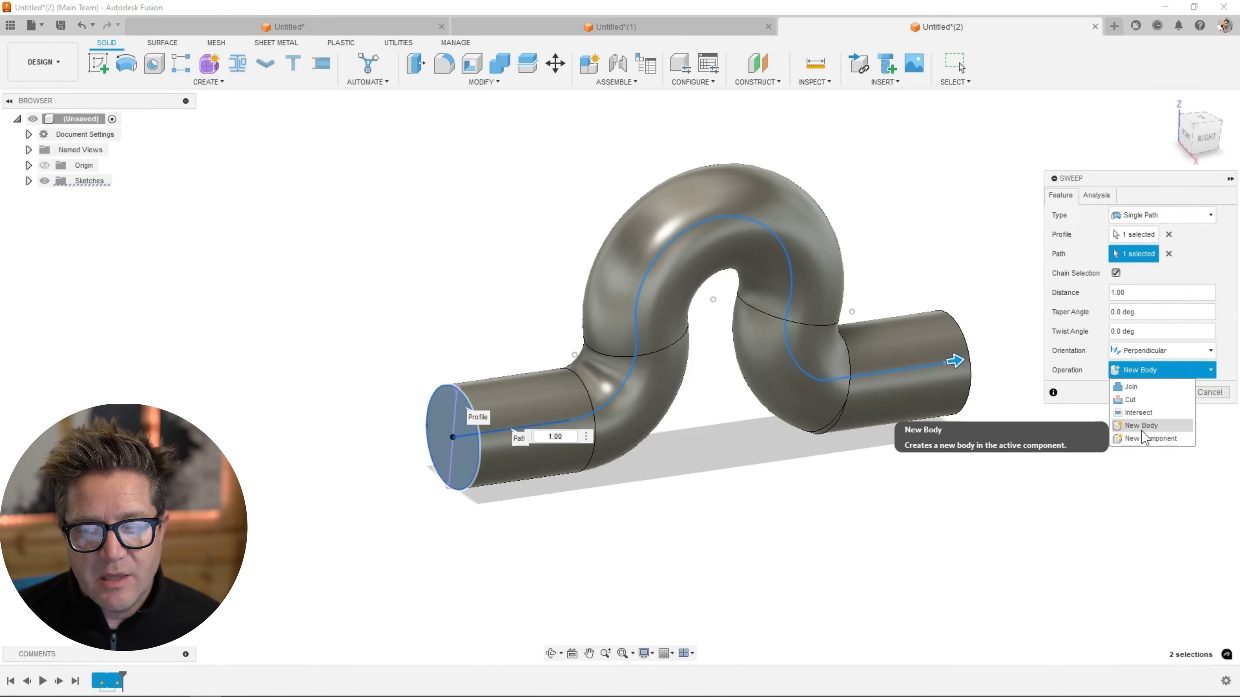
click(1151, 363)
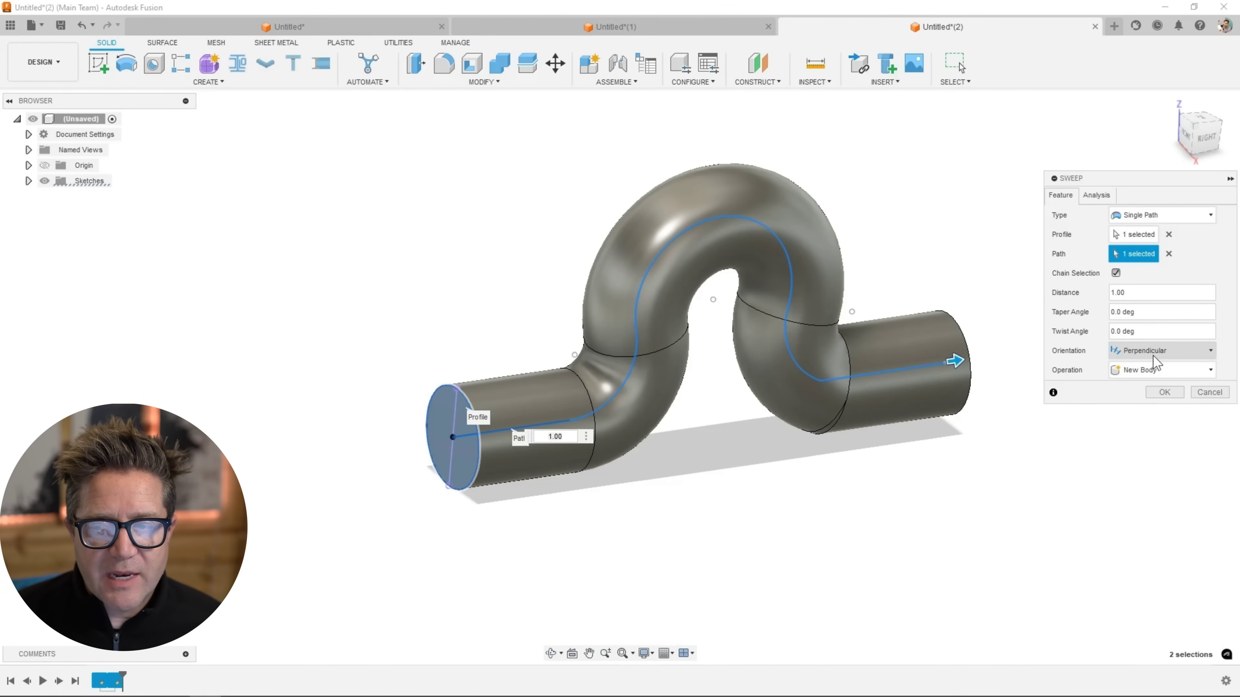
click(1153, 355)
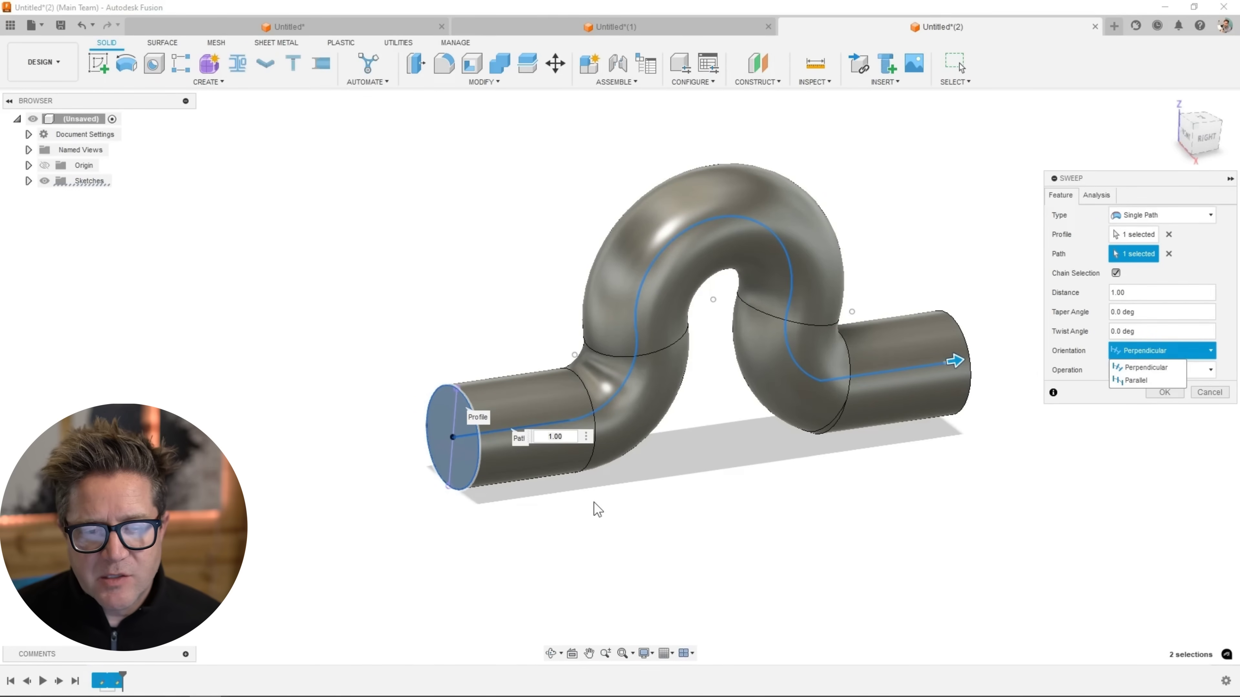
click(1204, 137)
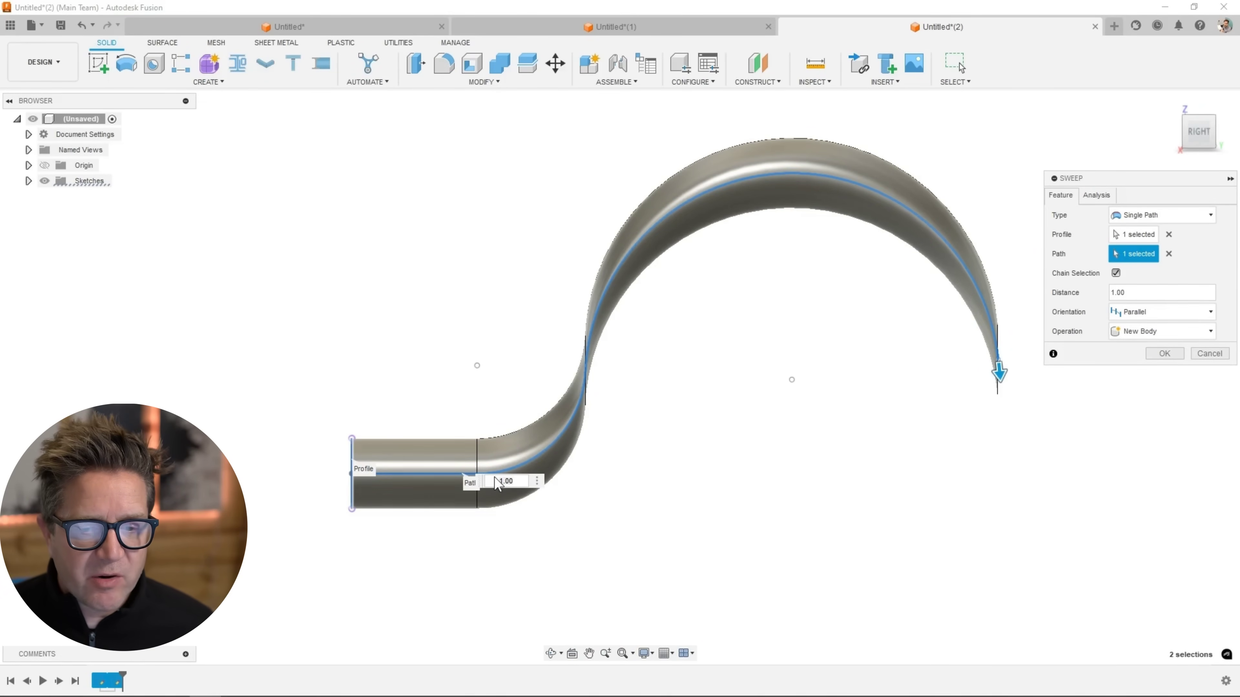
shift+middle_drag(449, 399, 556, 418)
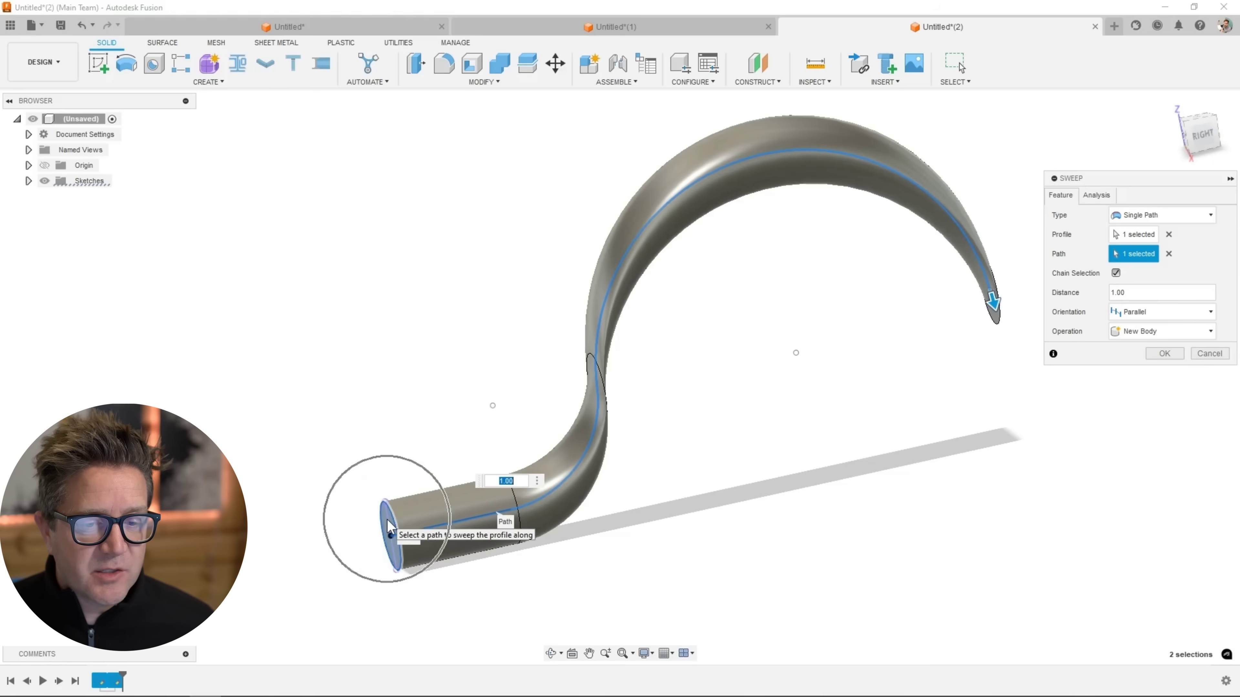
shift+middle_drag(769, 395, 734, 374)
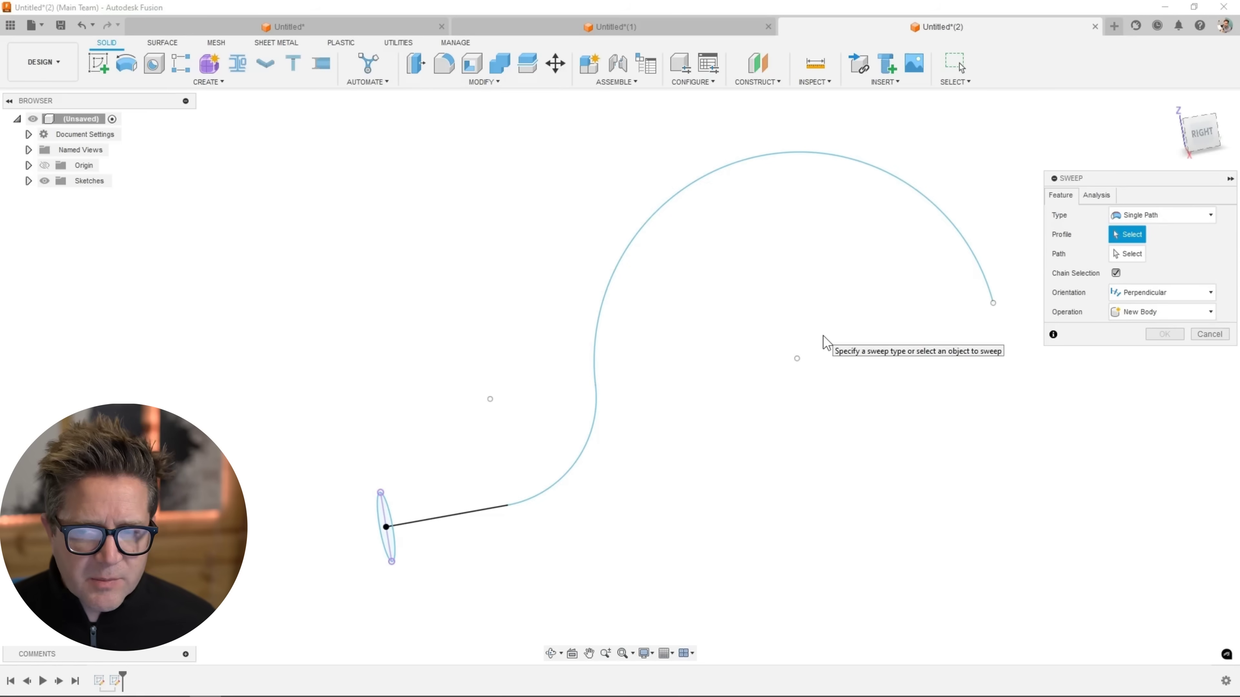
Start a single-path Sweep with the circle as profile and the chained line-and-arc sketch as path, using perpendicular orientation.
shift+middle_drag(822, 346, 866, 361)
click(429, 555)
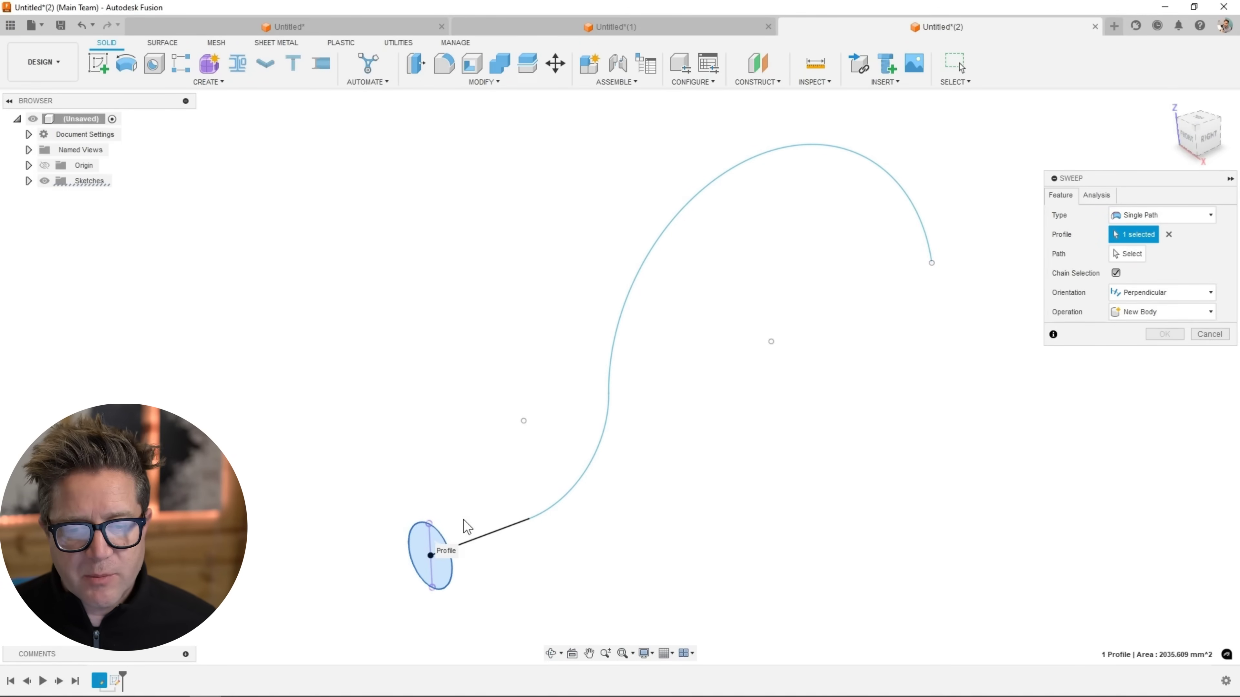
click(1127, 253)
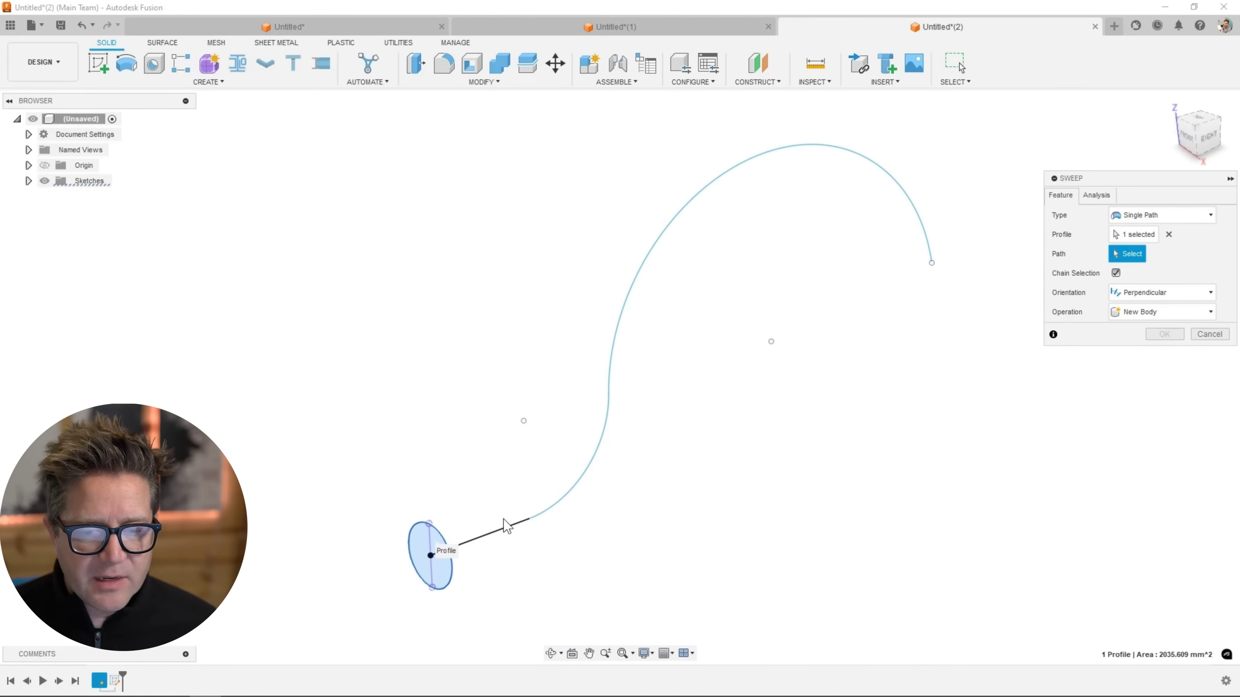
click(507, 531)
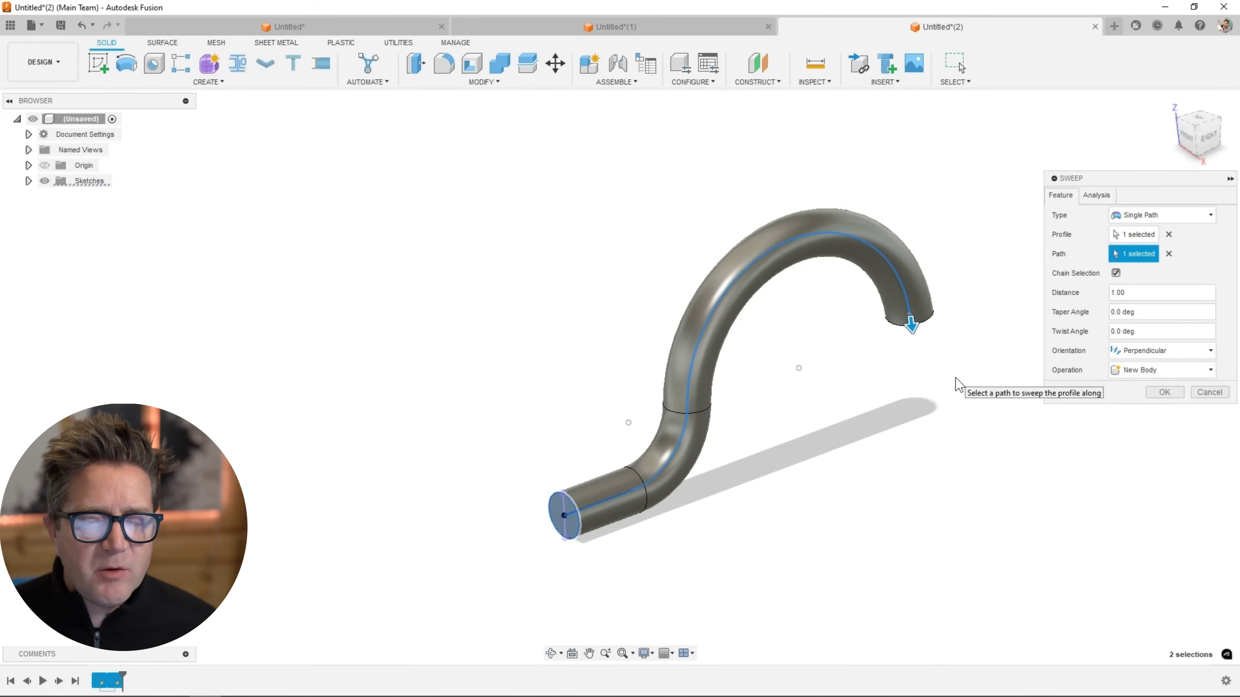
Vary how far the sweep follows the path, using distances of about 0.592, 0.25 and a longer stretch along the large arc.
middle_drag(938, 369, 899, 383)
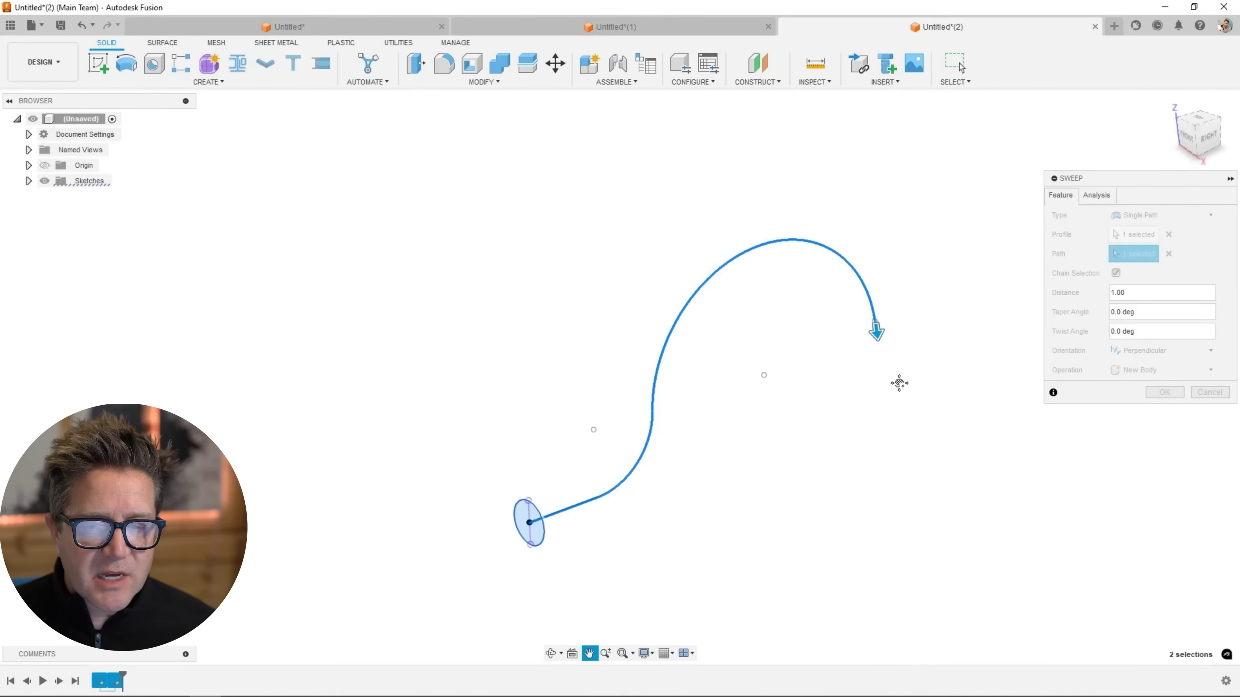
scroll(854, 347, up, 3)
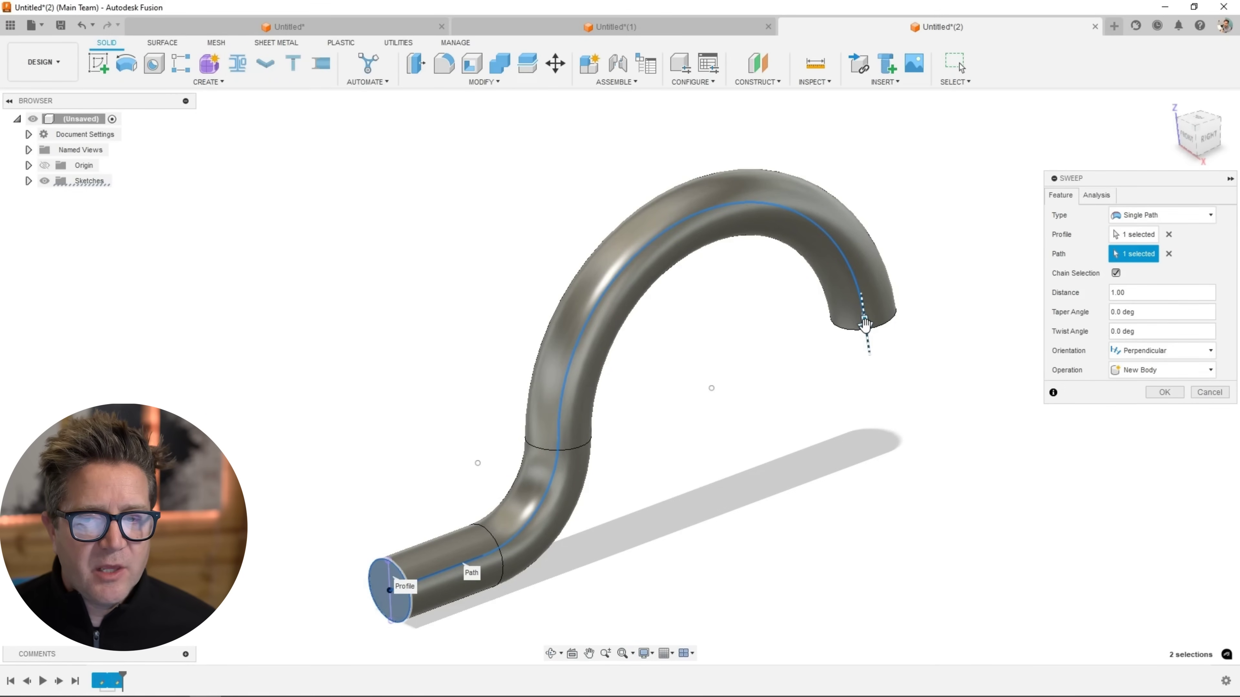
drag(865, 323, 645, 228)
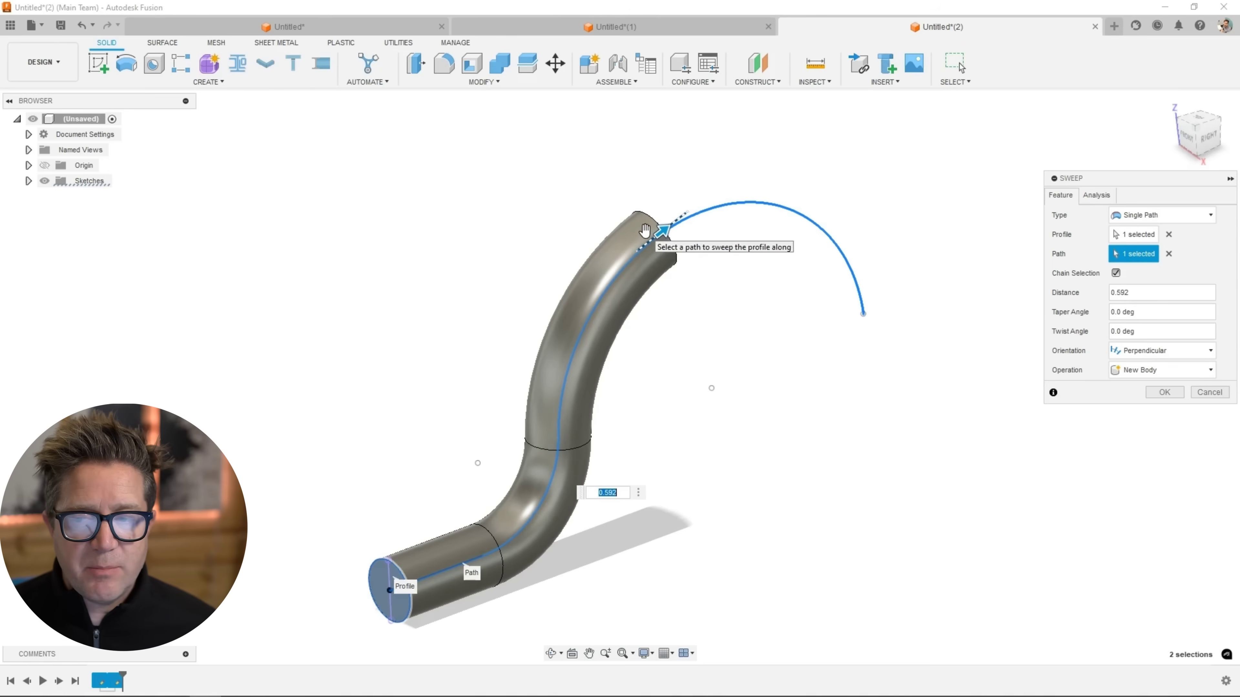
click(1143, 295)
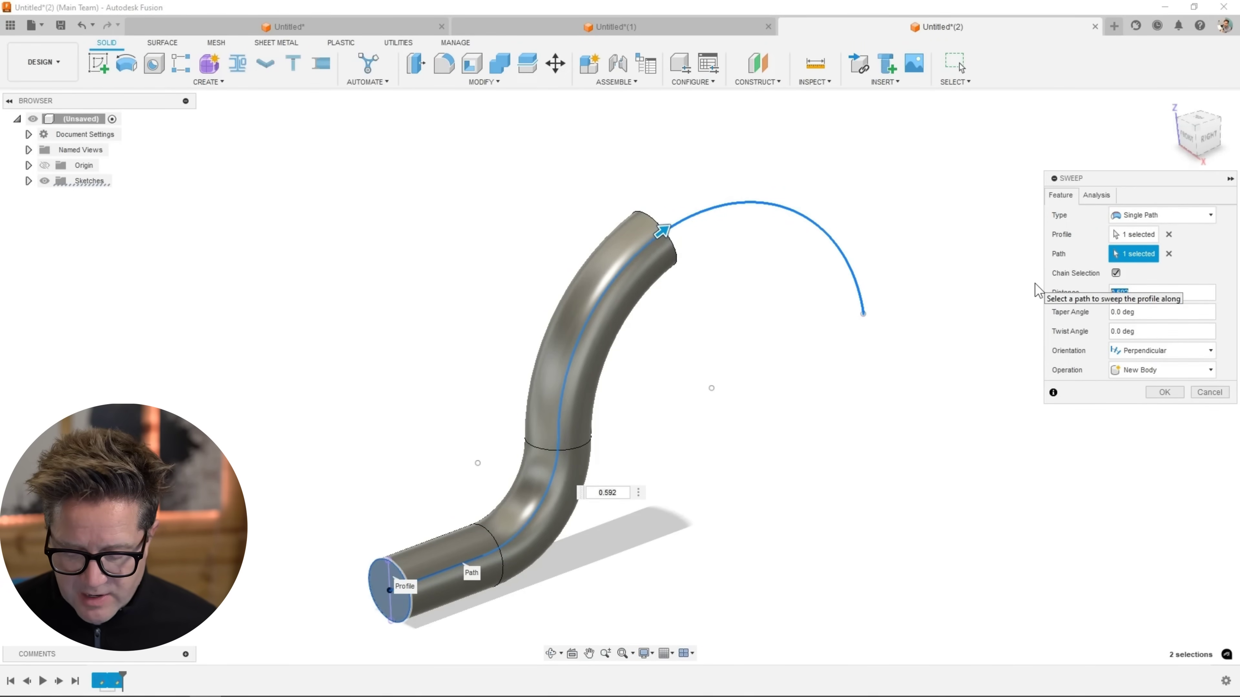
text(5)
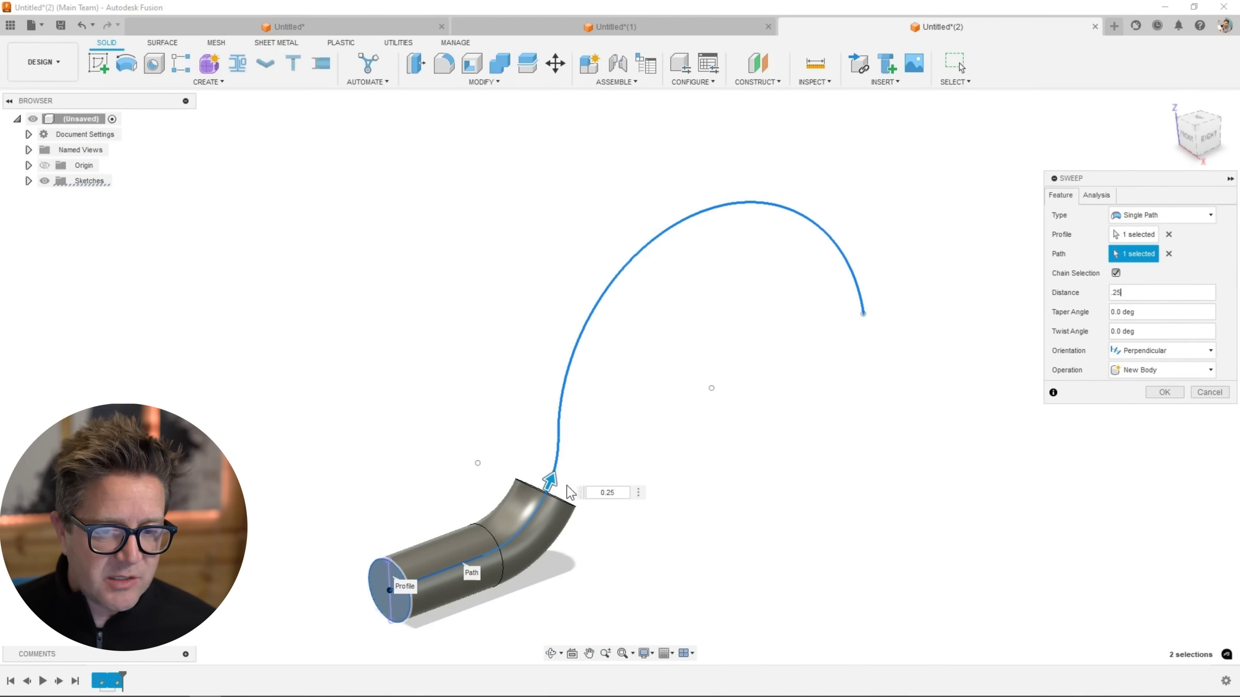
drag(550, 480, 734, 220)
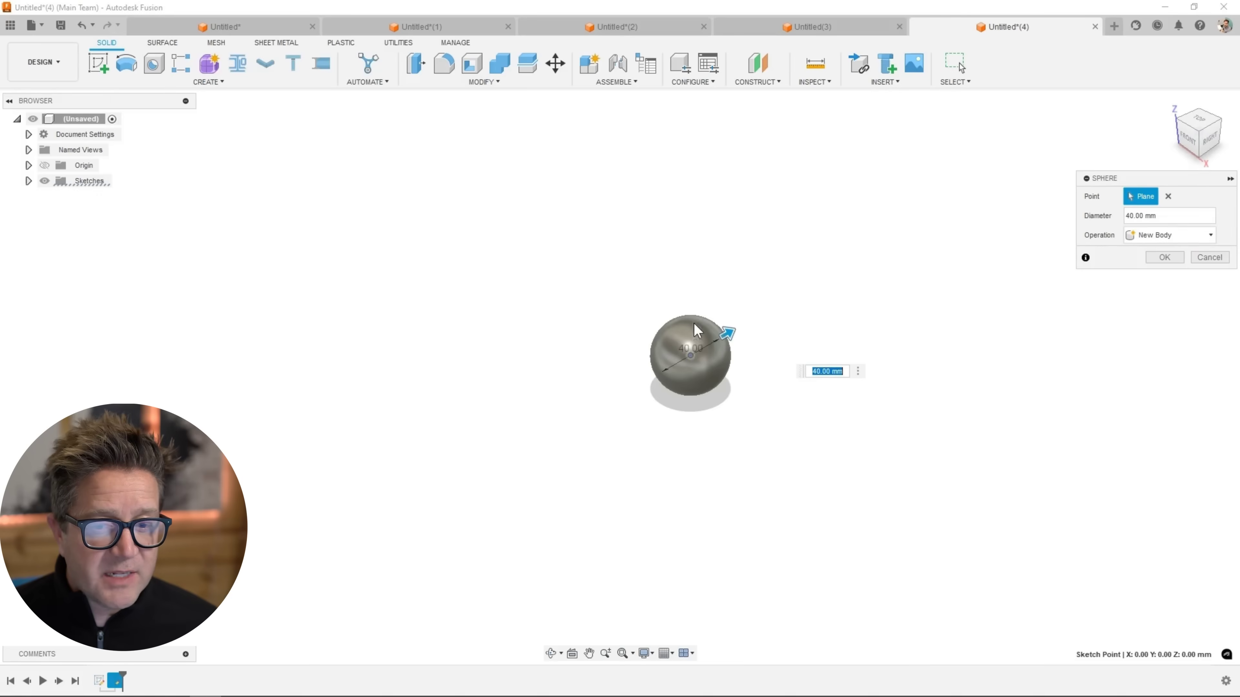
Create a 40 mm sphere as a new body, and sketch a path on the top plane: a straight line from its center and a tangent arc.
click(1164, 257)
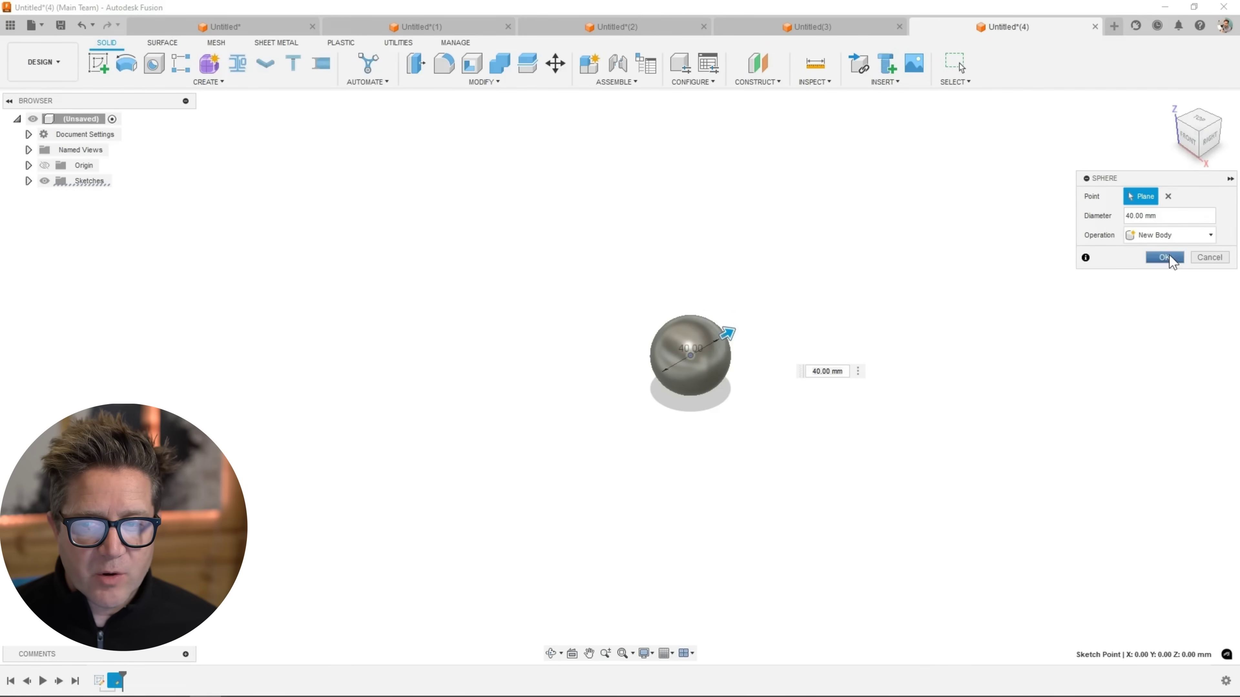
click(98, 64)
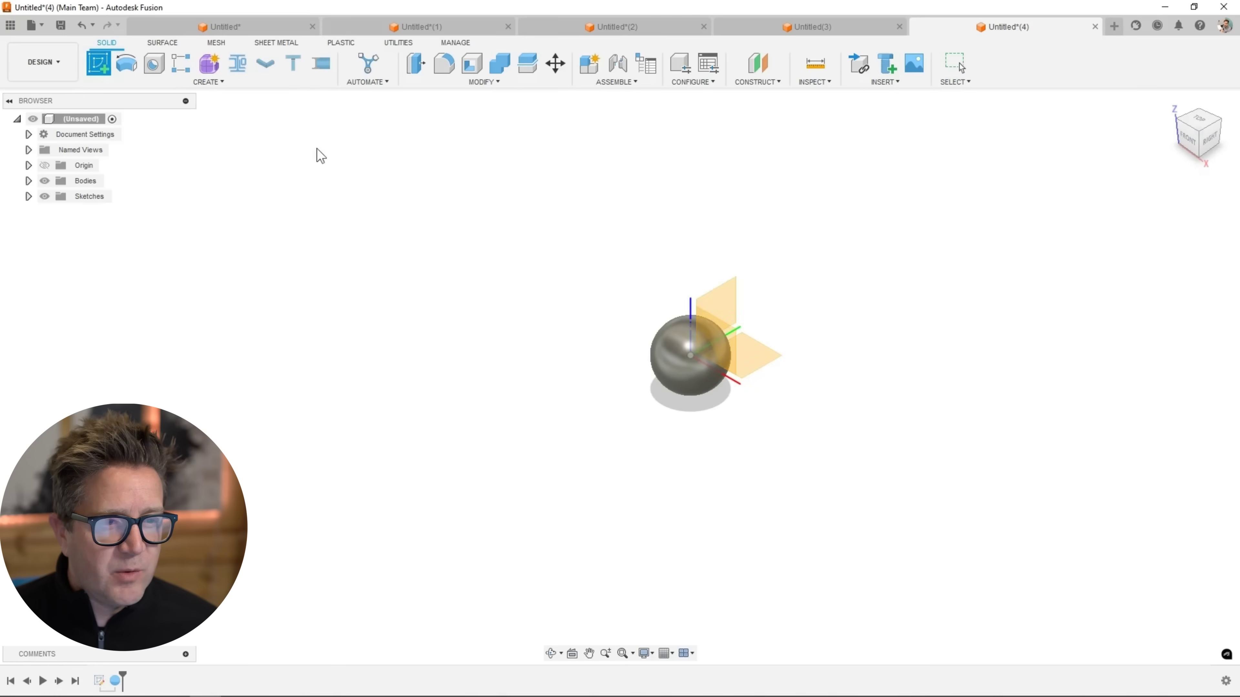
click(757, 354)
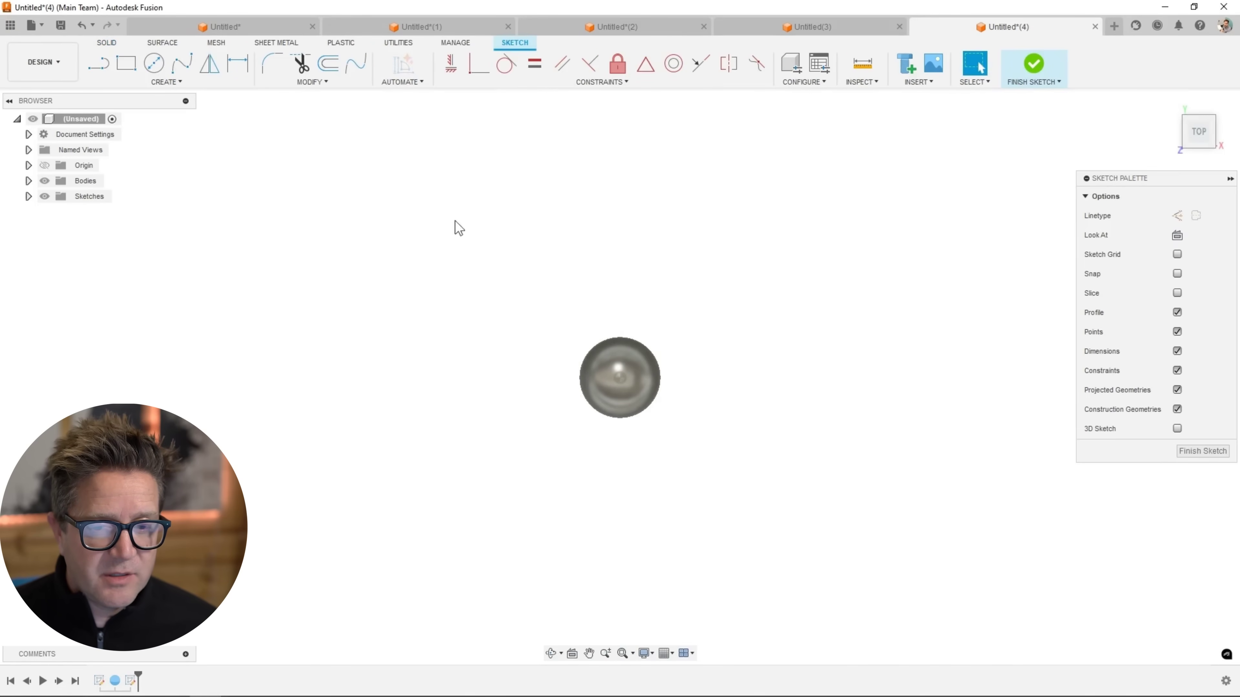
key(l)
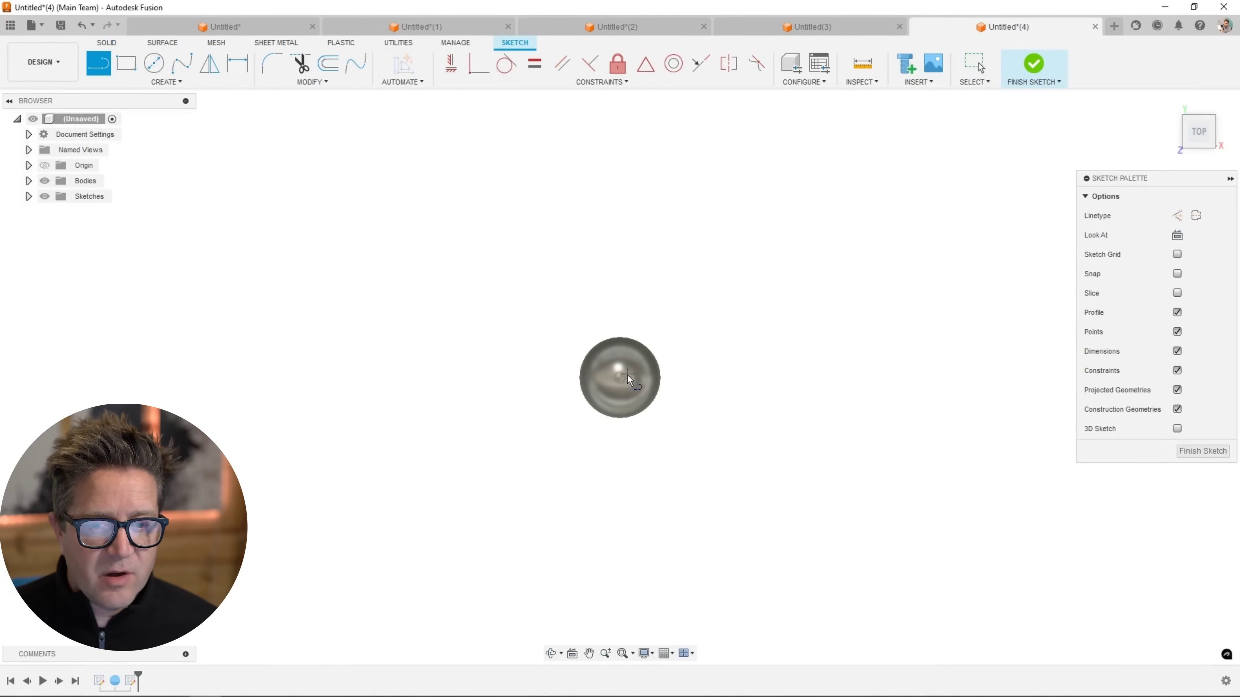
click(620, 378)
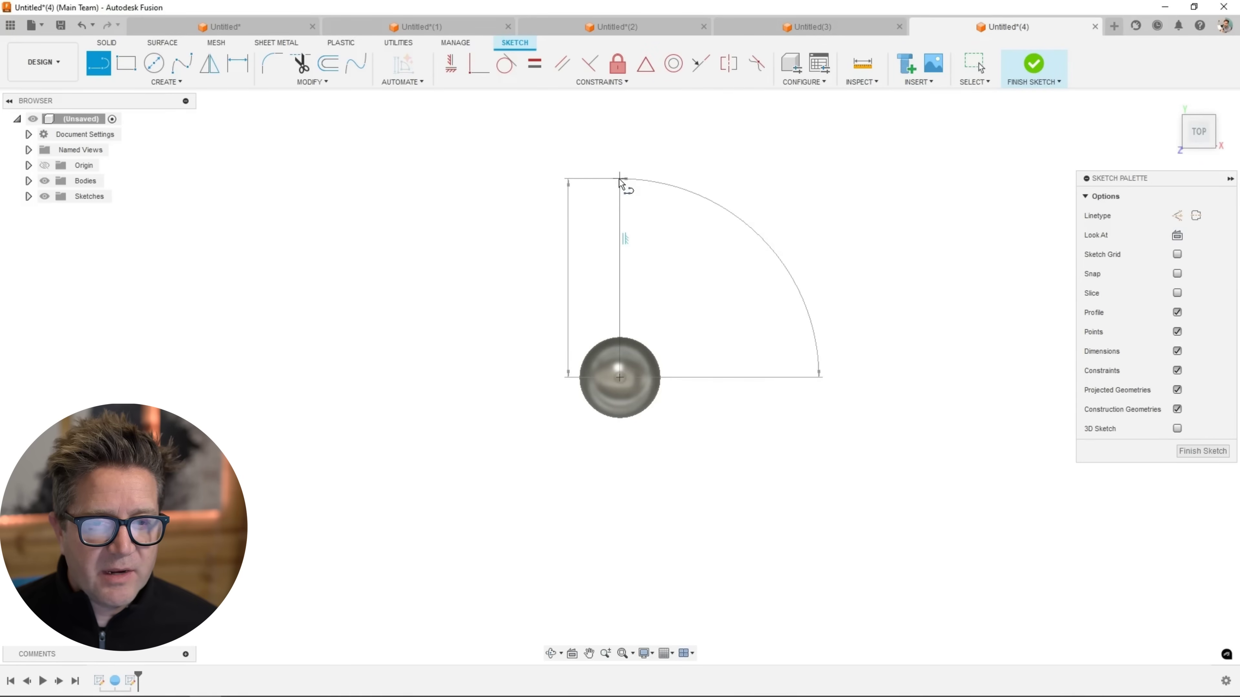
click(620, 178)
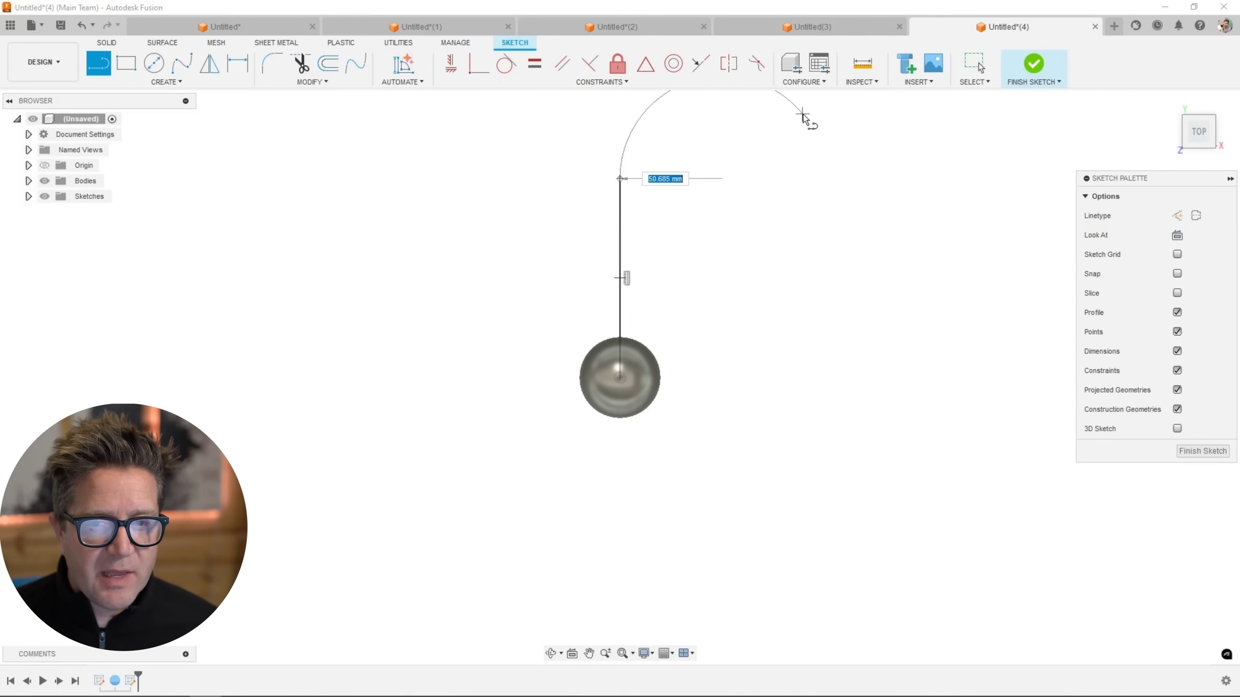
key(Escape)
shift+middle_drag(805, 126, 711, 238)
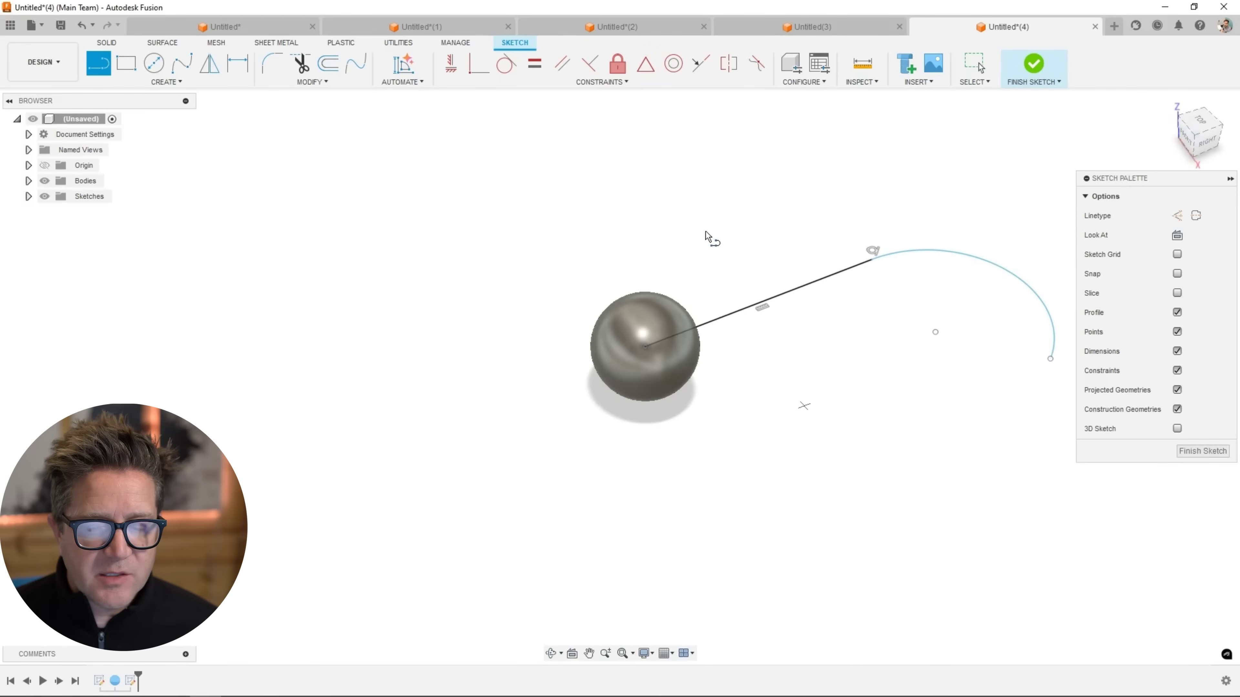
click(1205, 451)
Set up a Solid Sweep of the sphere along the chained line-and-arc path, with perpendicular orientation and the New Body operation.
text(sswee)
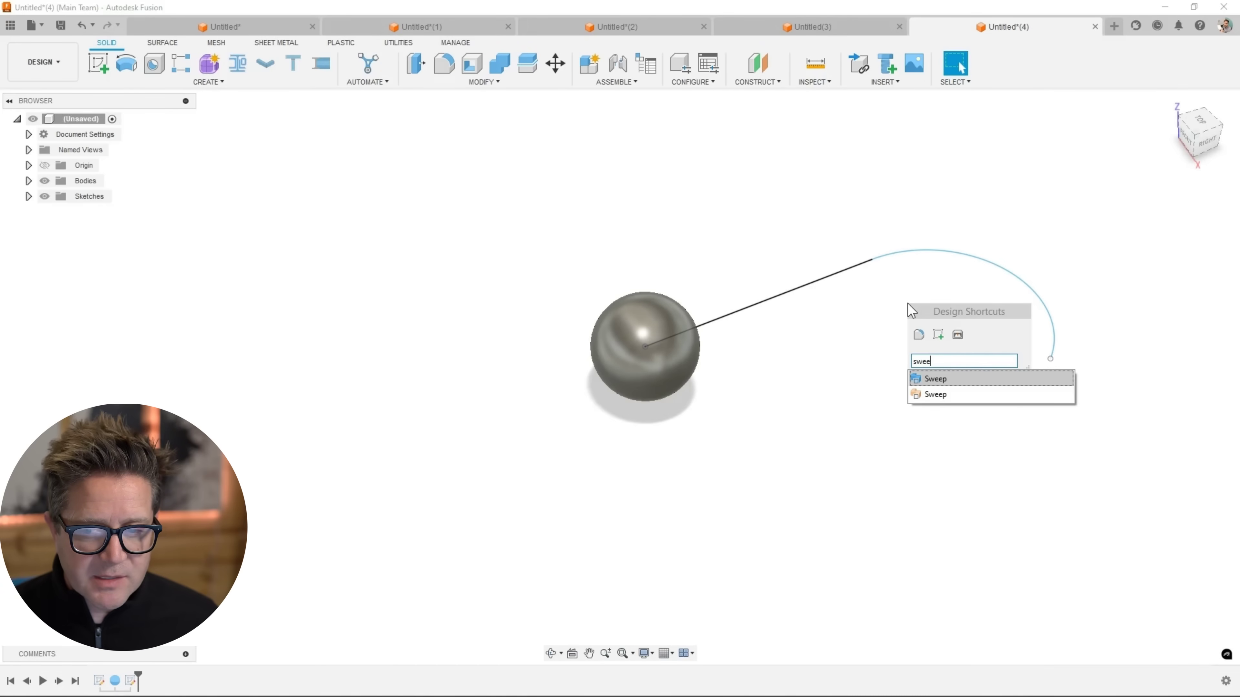
click(934, 380)
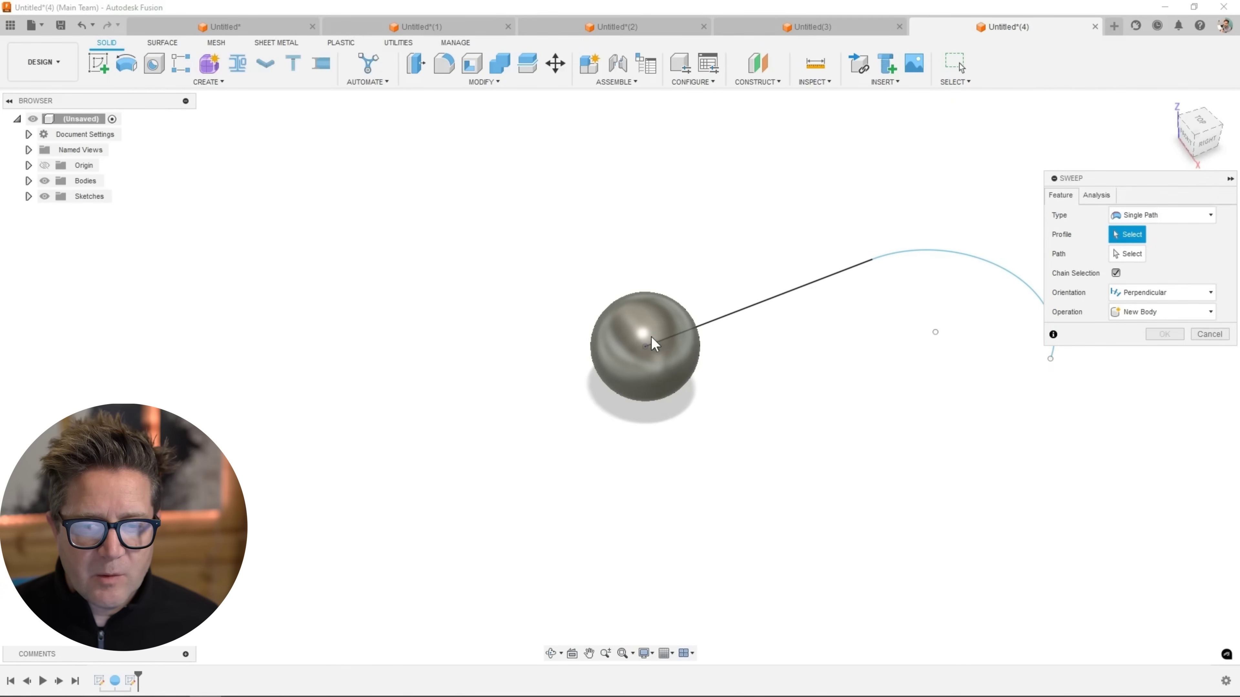
click(1155, 220)
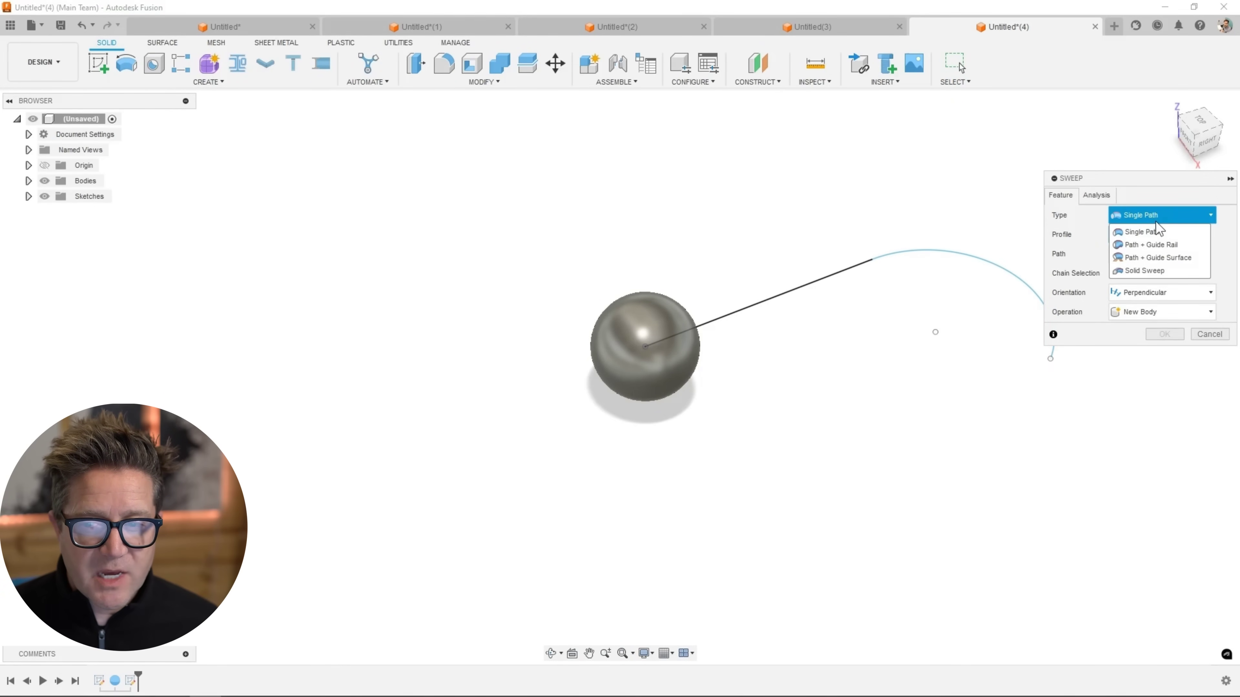
click(1159, 268)
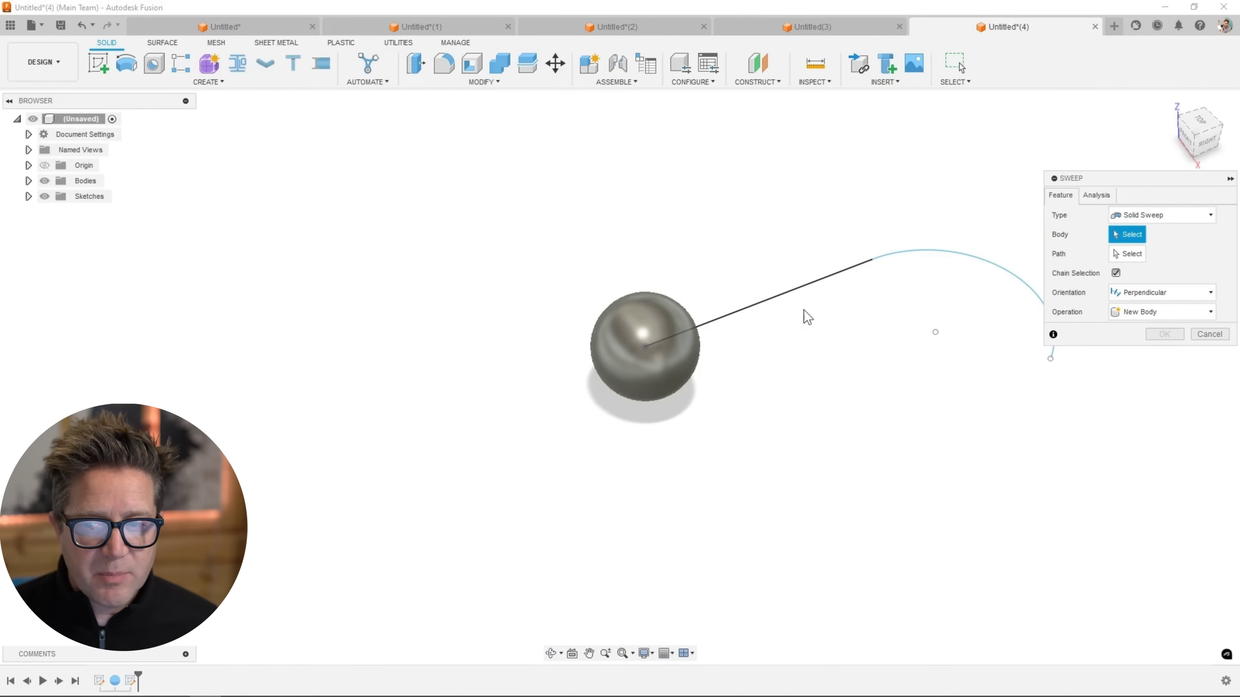
click(657, 320)
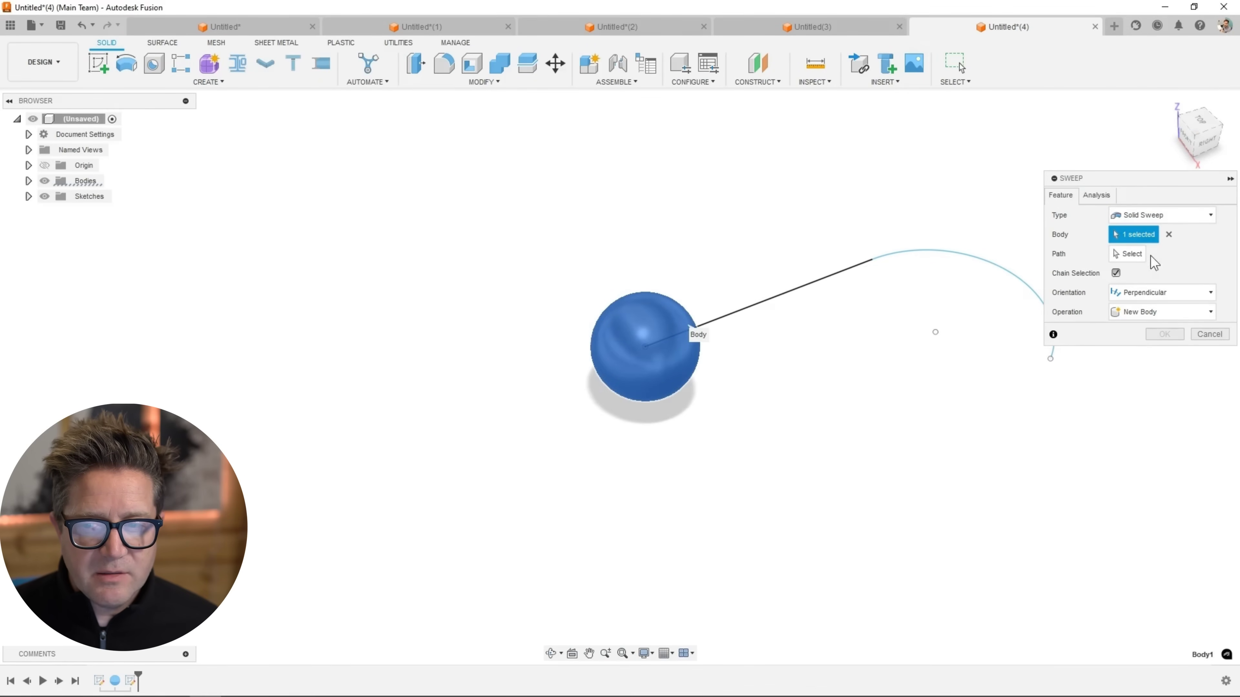
click(793, 289)
shift+middle_drag(798, 296, 1013, 382)
scroll(896, 252, up, 2)
scroll(907, 264, down, 2)
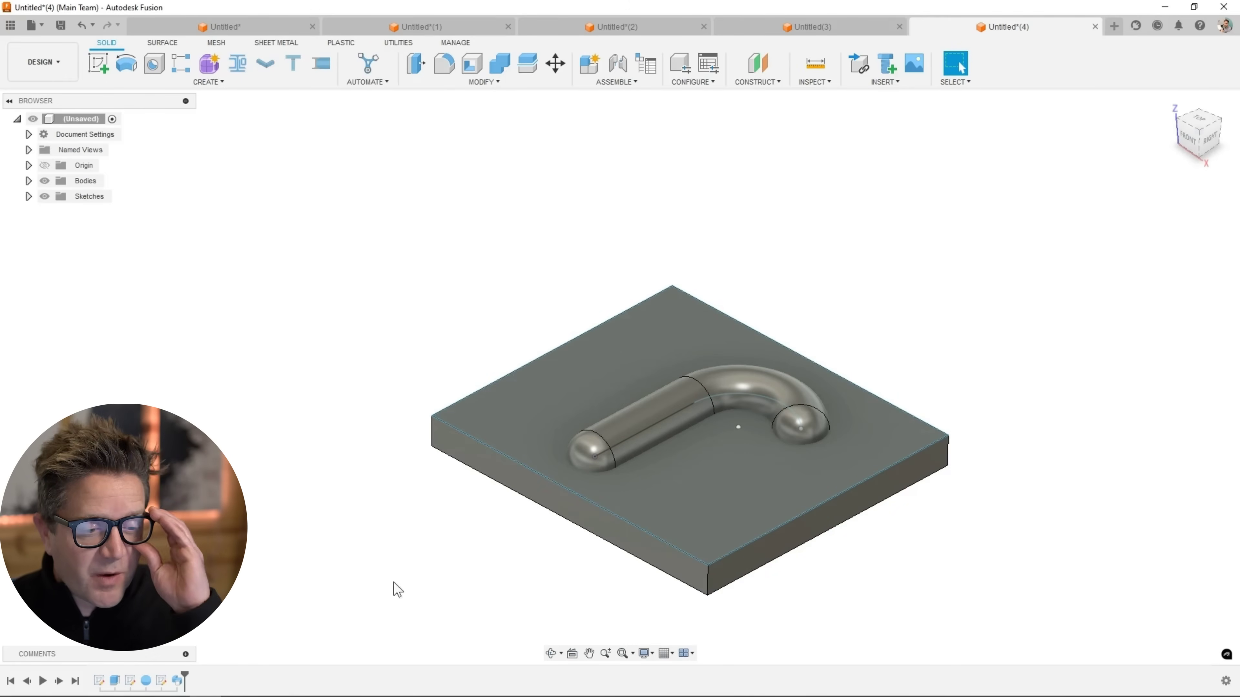
Cut the swept sphere body out of the rectangular block with Combine, using the block as target and the swept body as tool.
scroll(771, 469, up, 2)
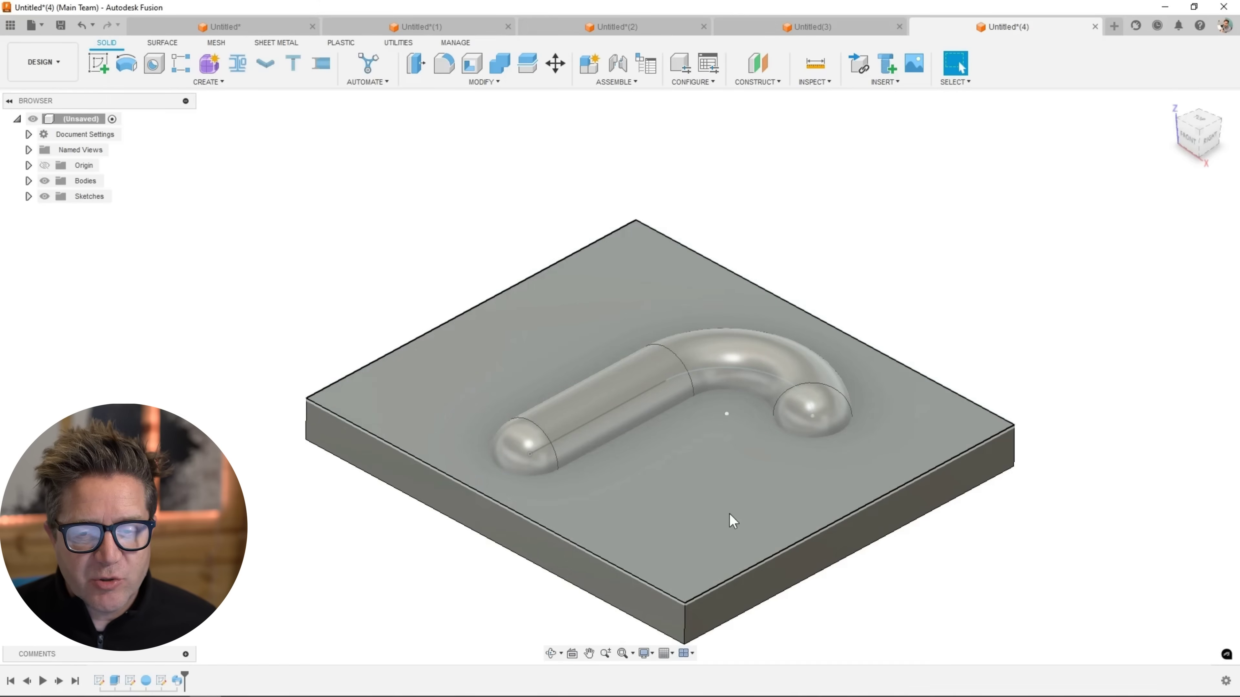
click(590, 408)
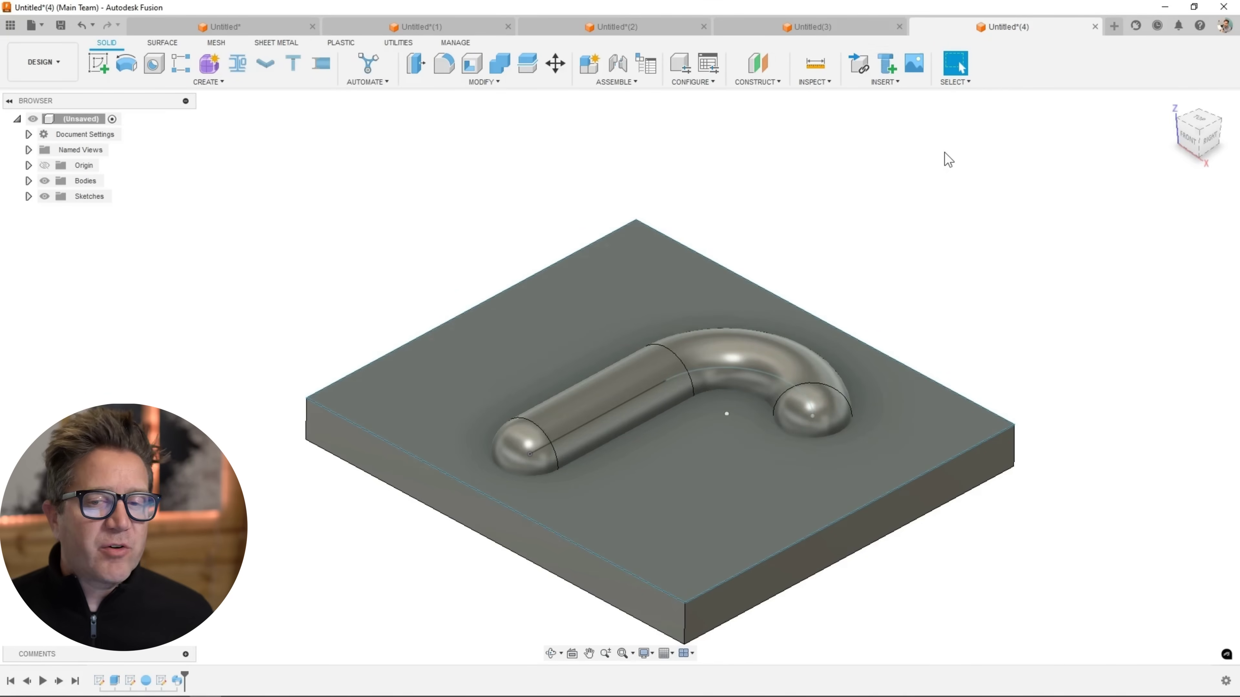
text(scomb)
key(Return)
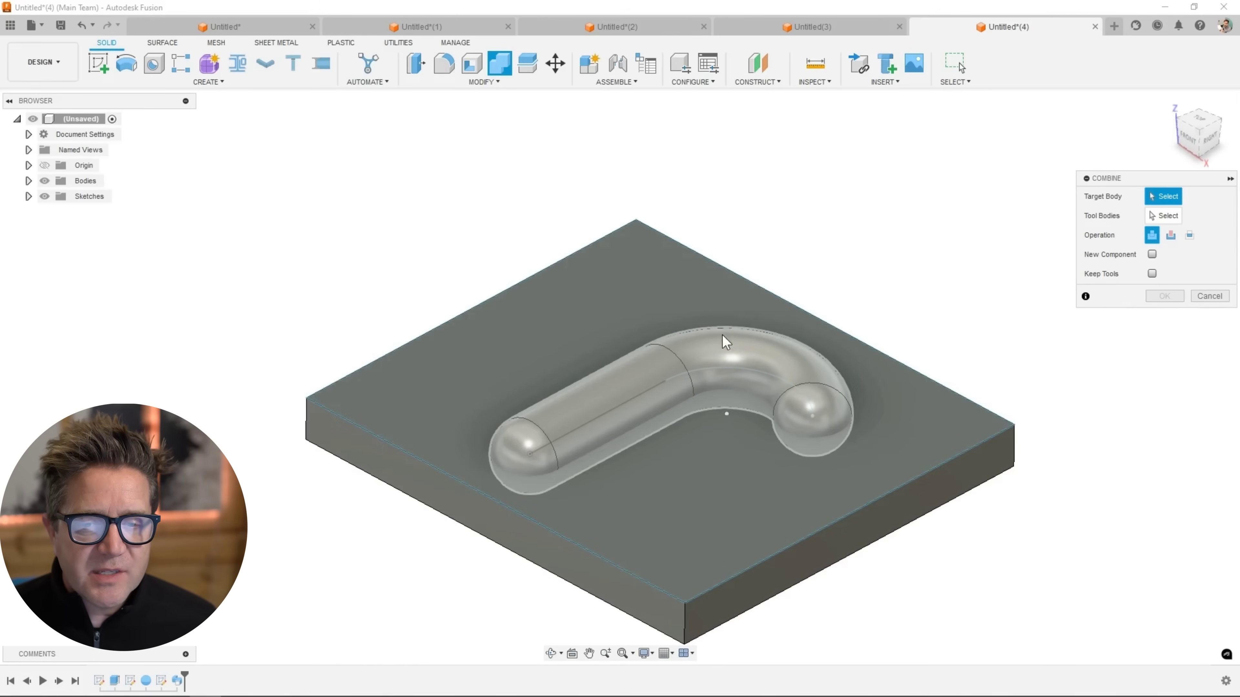
click(660, 282)
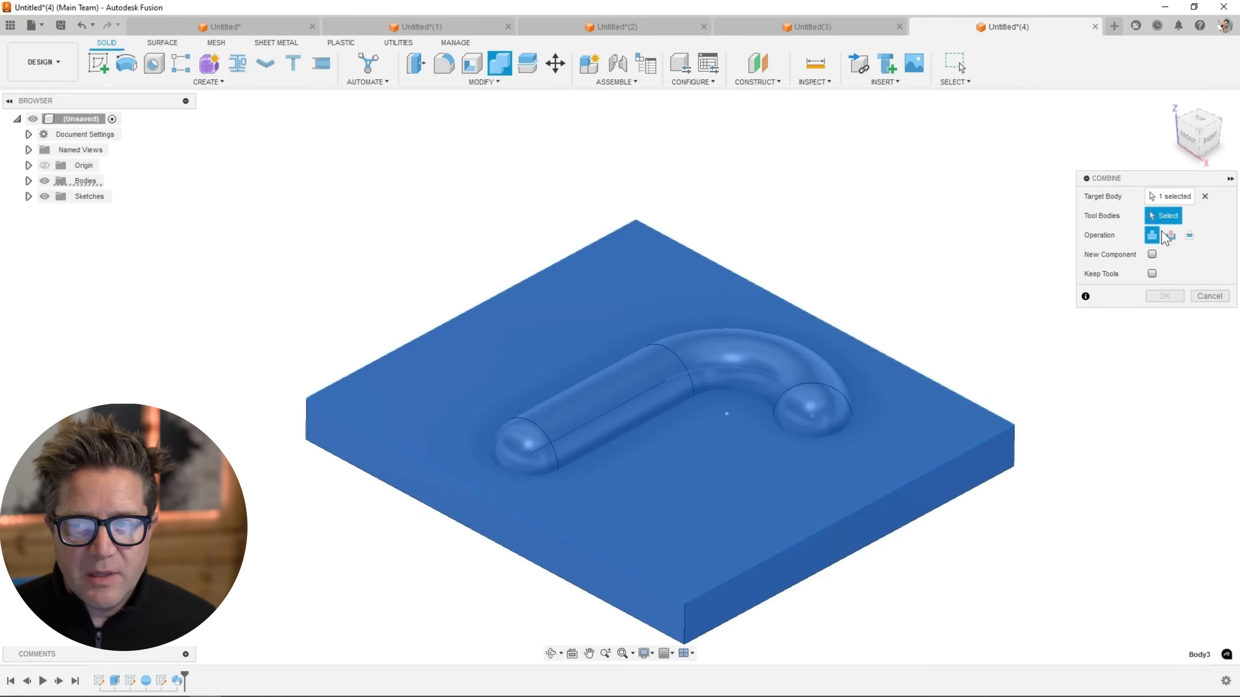
click(803, 367)
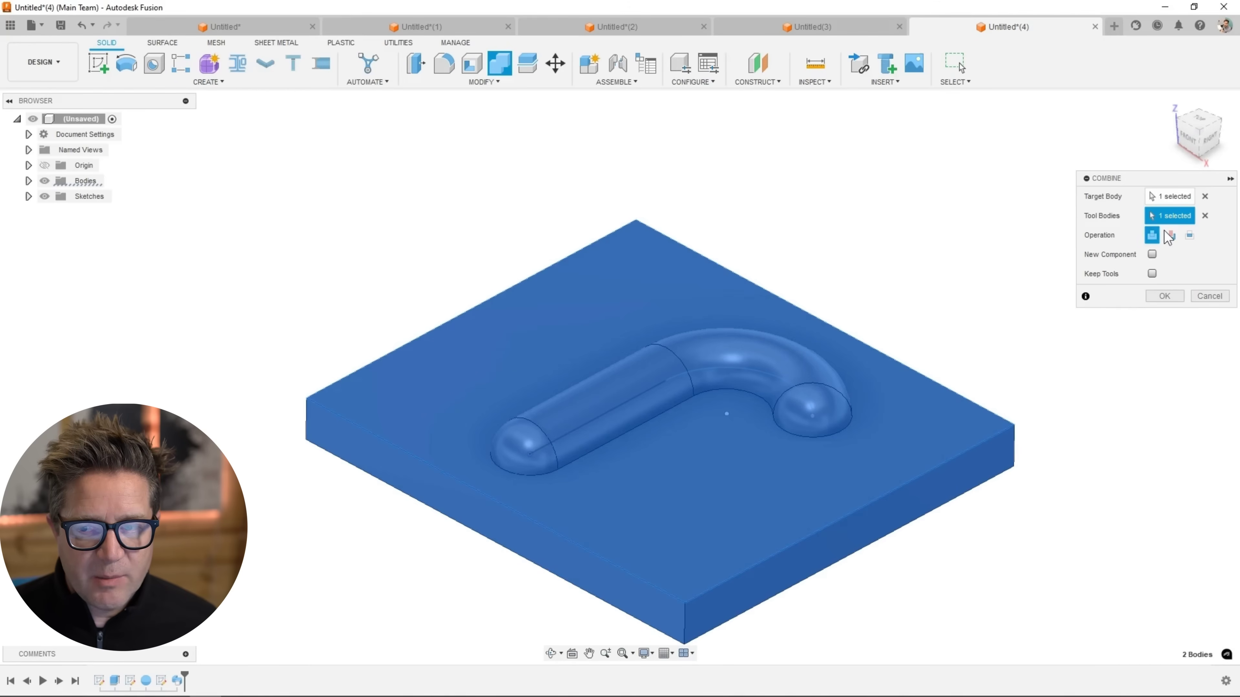
click(1170, 236)
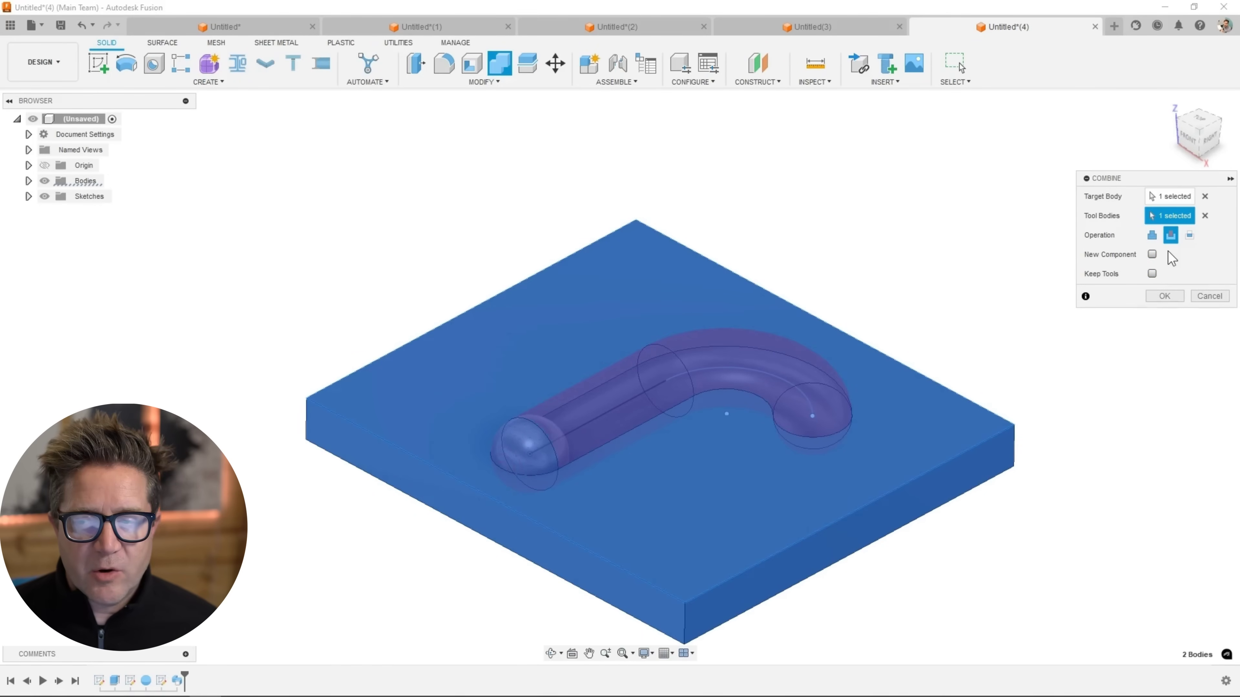
click(1161, 295)
shift+middle_drag(668, 404, 439, 537)
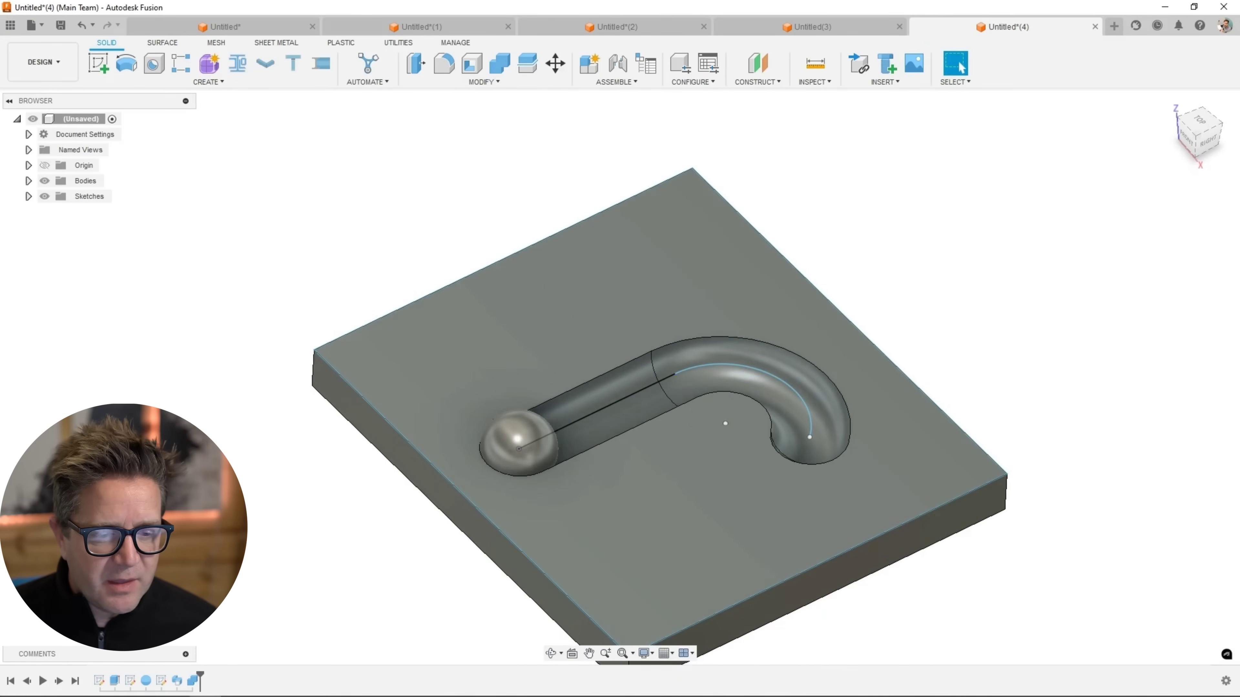
Hide the sphere body and examine the groove cut into the block along the line-and-arc path.
click(28, 181)
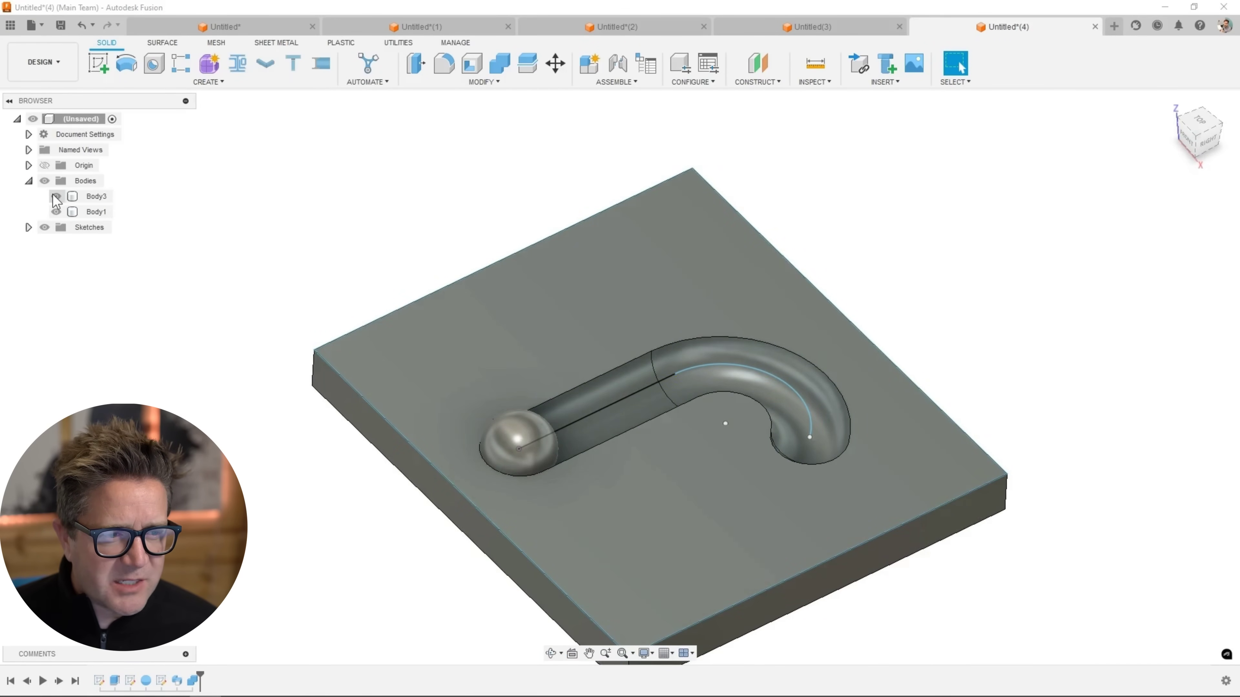
click(56, 196)
click(56, 196)
click(57, 211)
scroll(451, 202, down, 3)
scroll(606, 230, up, 5)
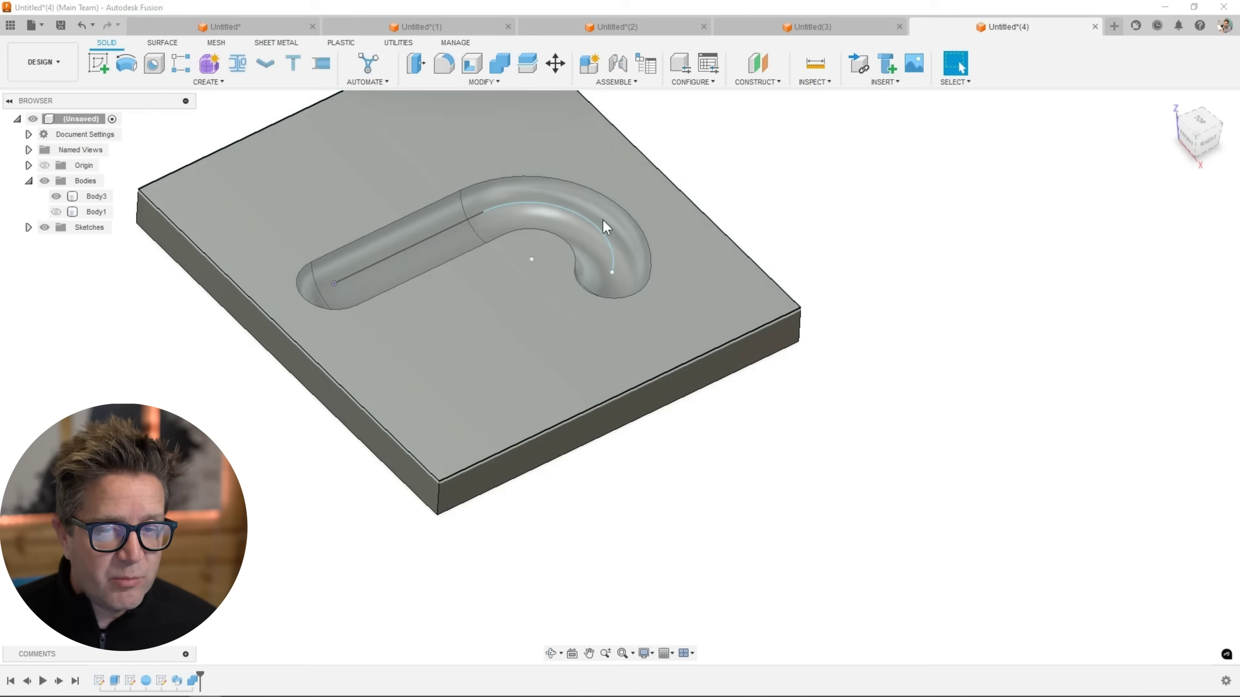
scroll(627, 241, down, 5)
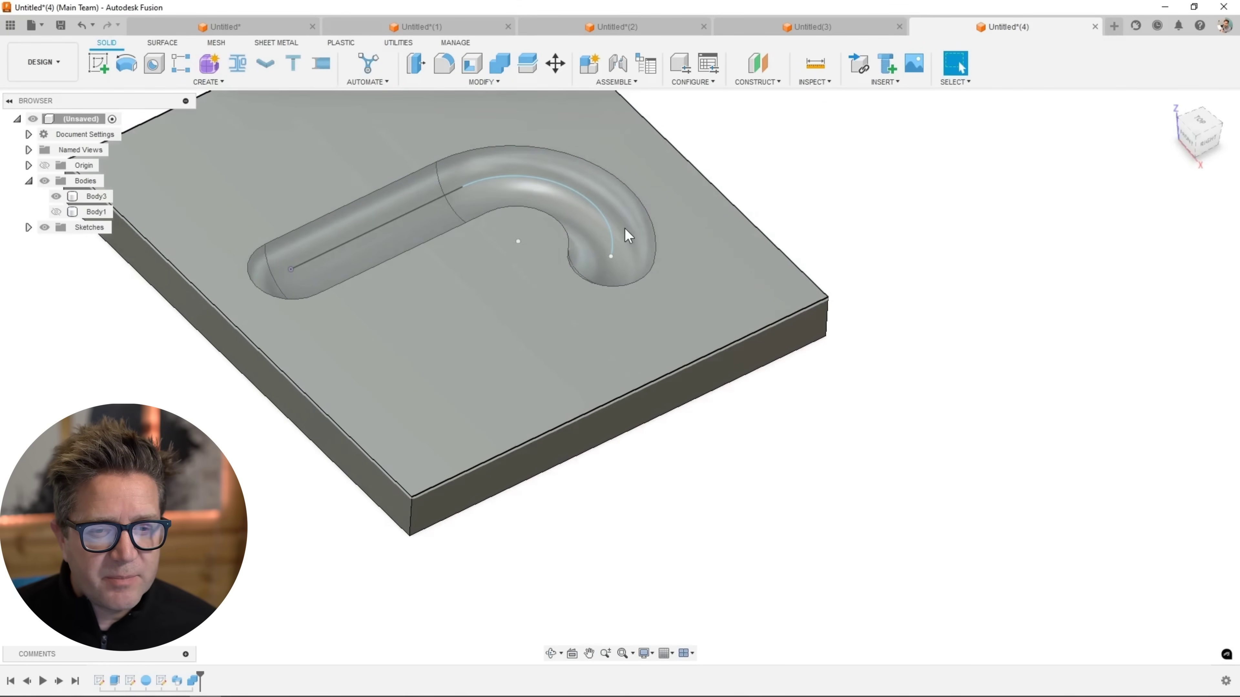
mouse_move(959, 237)
shift+middle_down()
mouse_move(960, 189)
mouse_move(972, 229)
shift+middle_up()
scroll(692, 329, up, 3)
key(Escape)
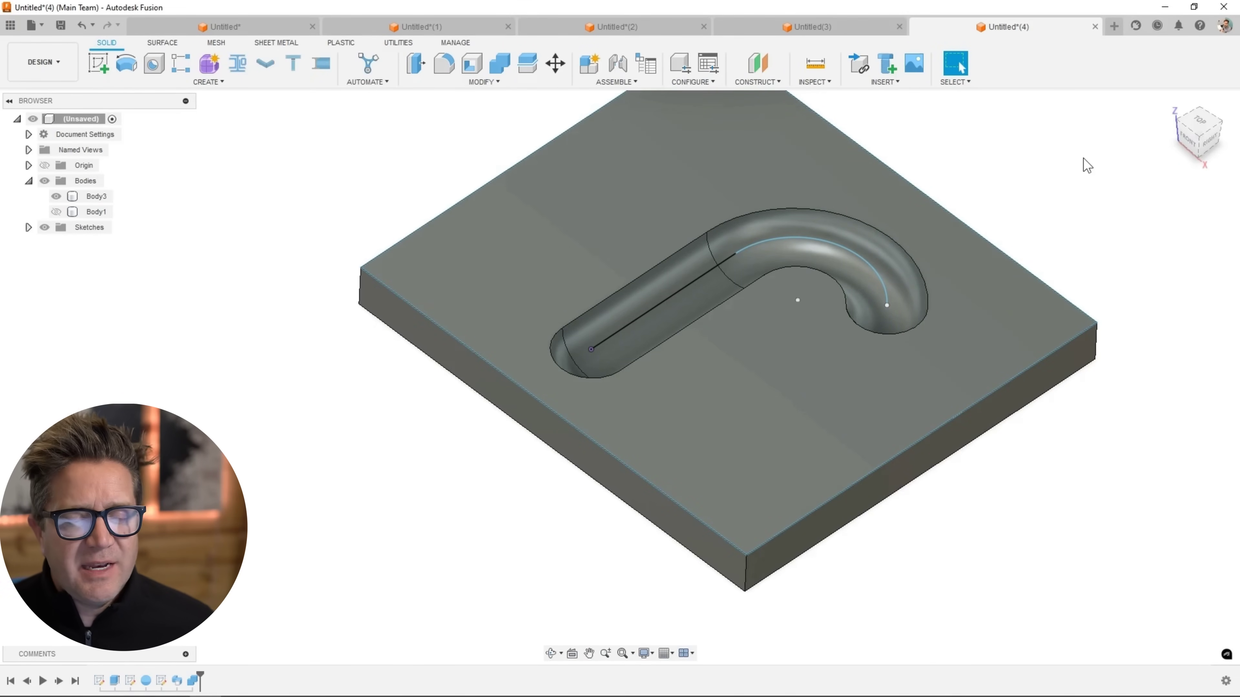
key(Escape)
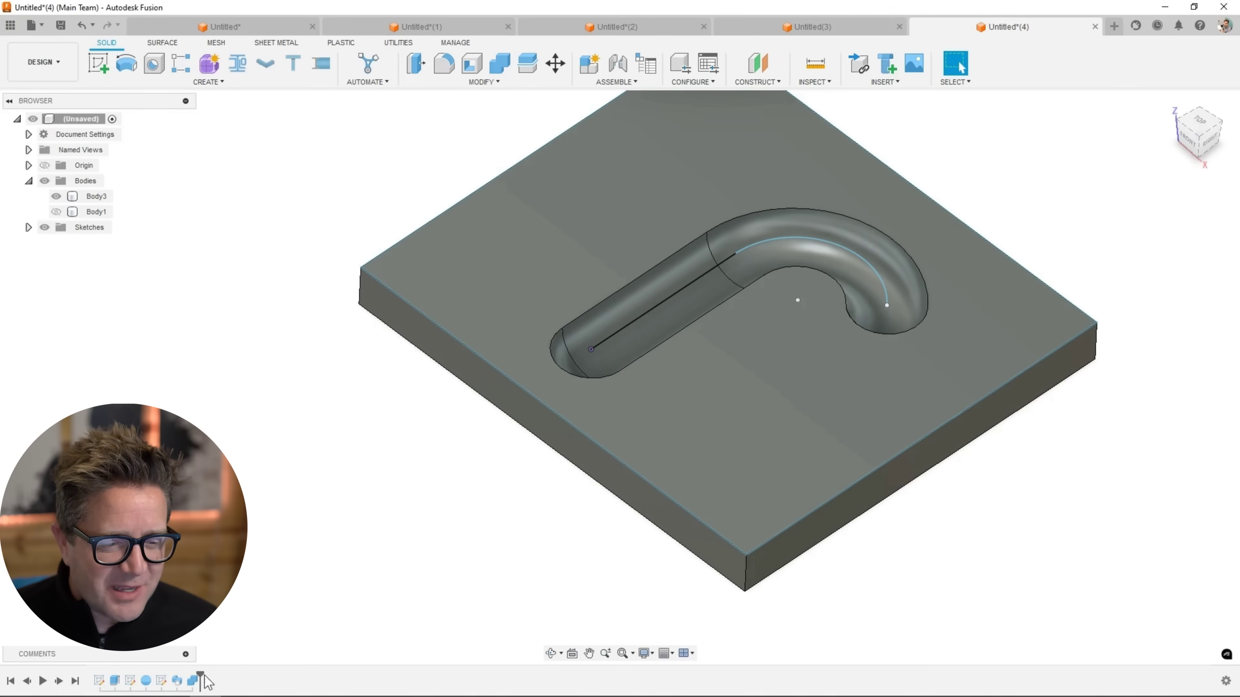
Roll the timeline back before the solid sweep, and Solid Sweep the sphere along the chained line-and-arc path with perpendicular orientation and the Cut operation.
drag(197, 673, 167, 674)
click(57, 211)
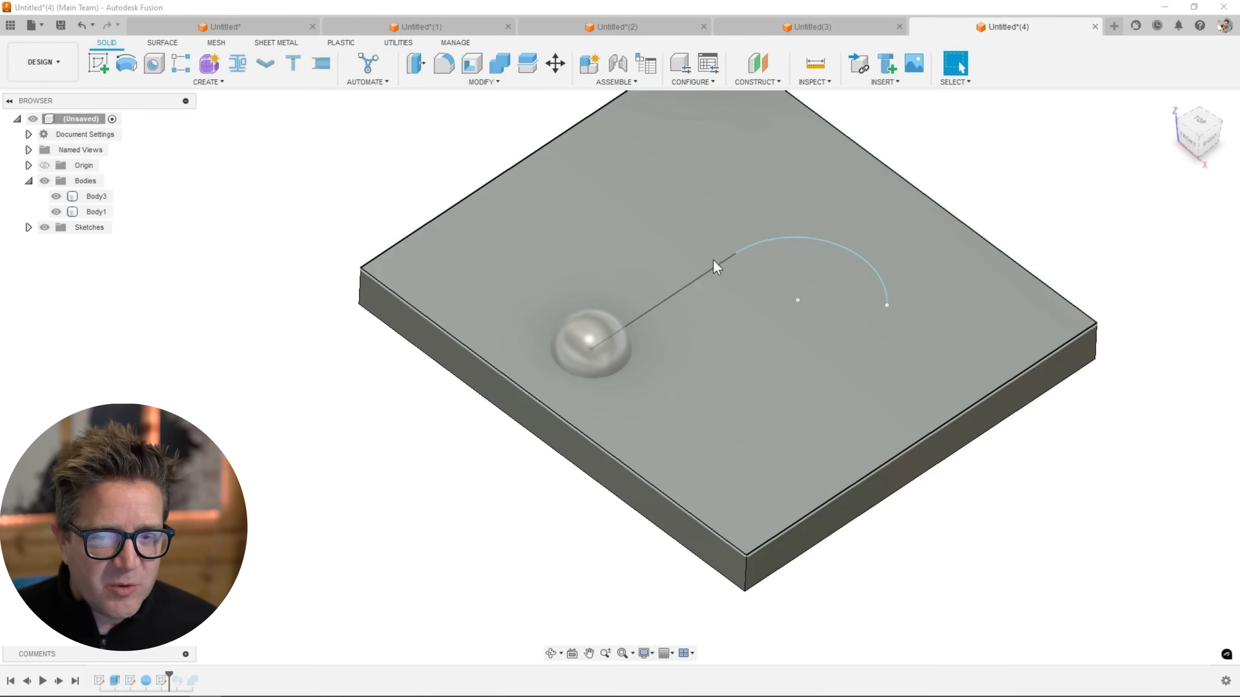
text(s)
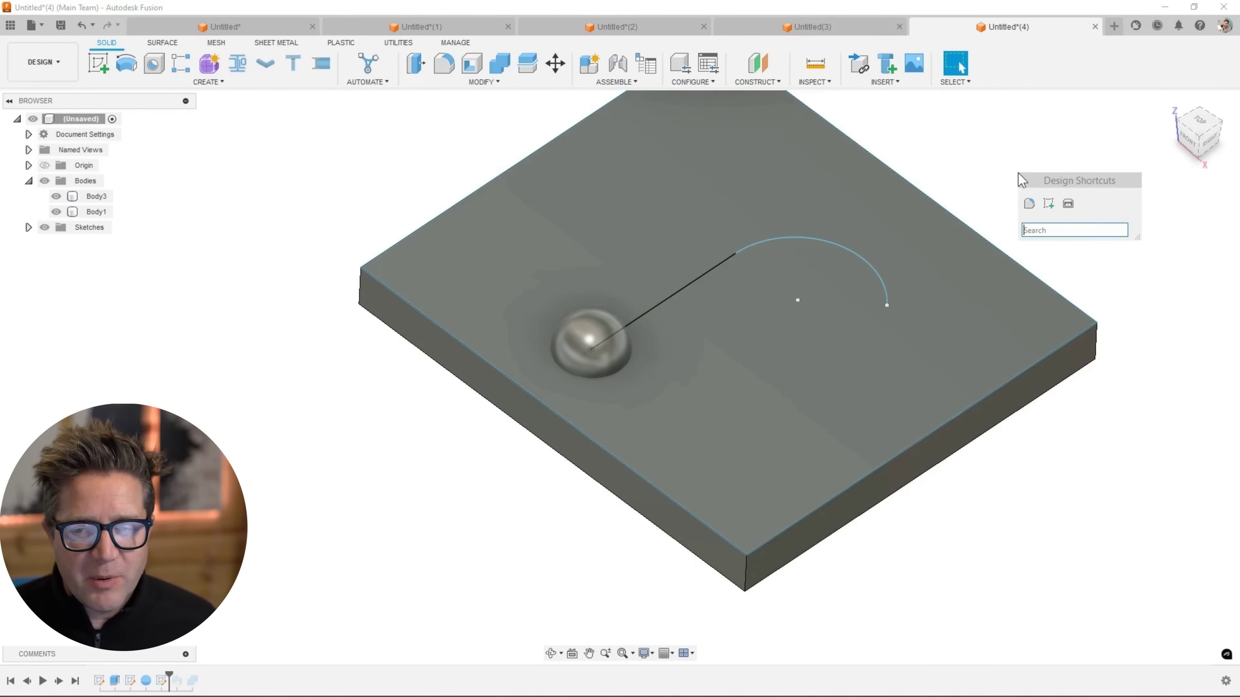
text(swe)
key(Return)
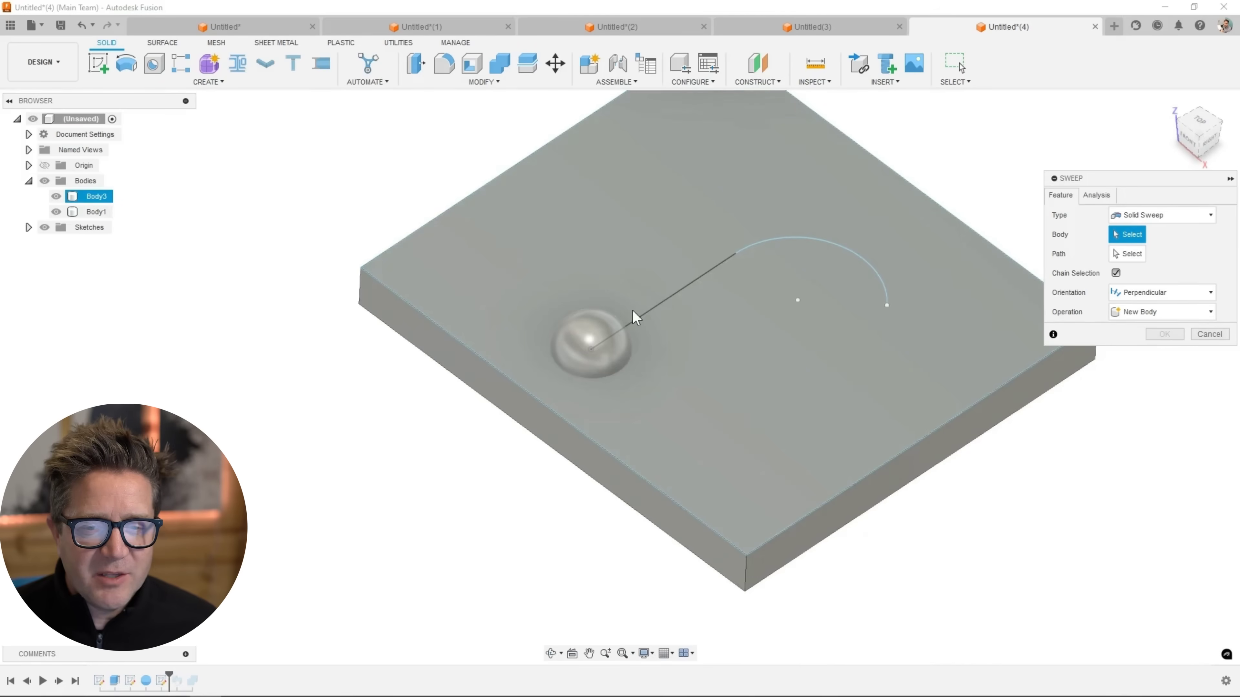
click(569, 341)
click(1127, 254)
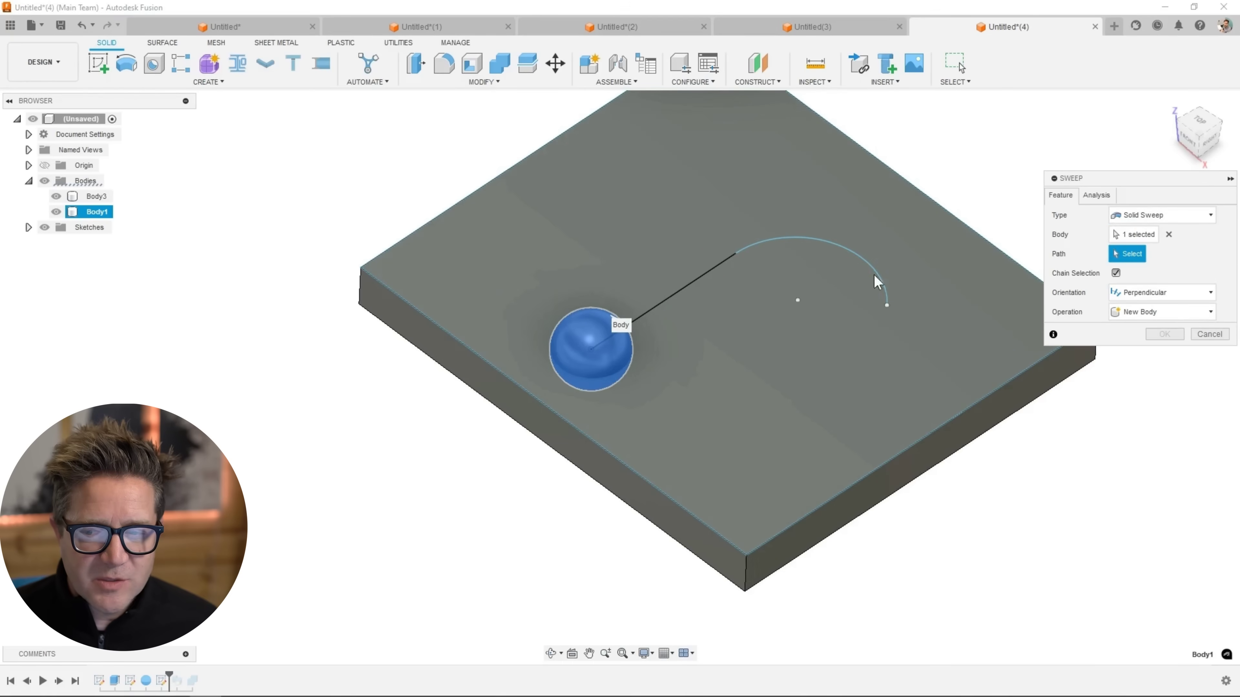
click(668, 297)
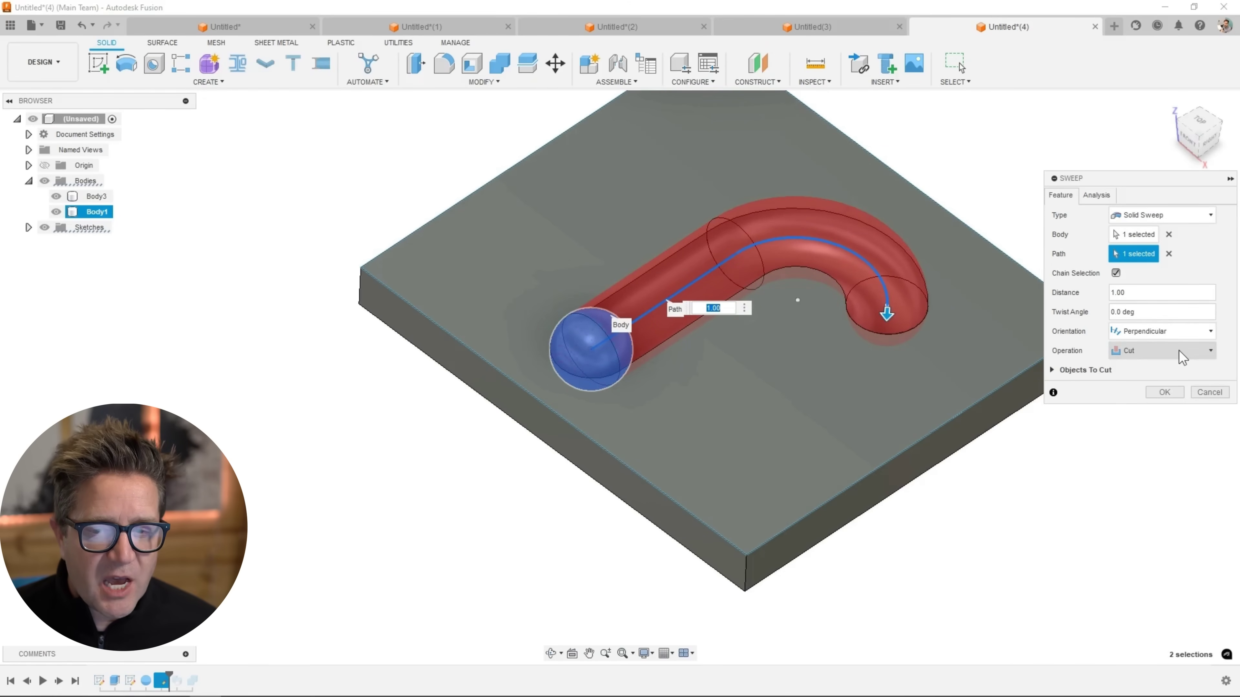
click(1164, 393)
Toggle the visibility of the block and sphere bodies to examine the result of the cut sweep.
shift+middle_drag(991, 438, 880, 418)
click(56, 196)
click(56, 197)
click(57, 211)
shift+middle_drag(315, 321, 307, 294)
click(57, 216)
click(57, 212)
Remove the sphere body with the Remove command so the removal is recorded as a timeline feature.
click(585, 289)
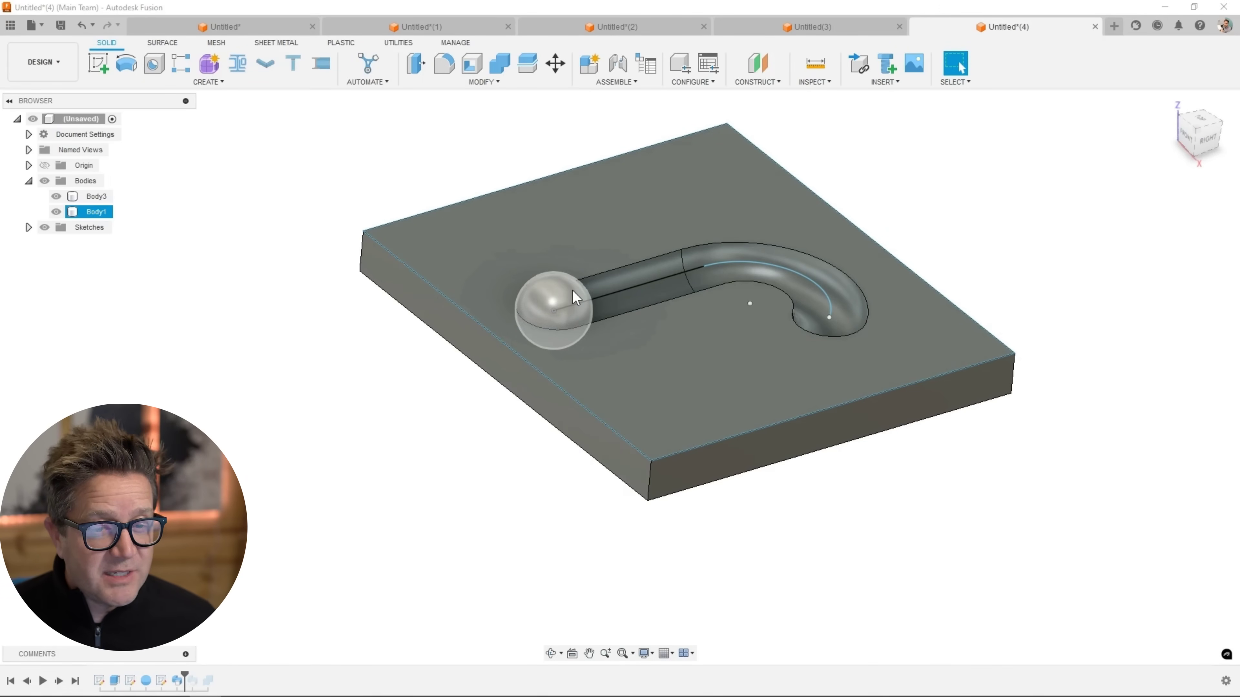
right_click(576, 298)
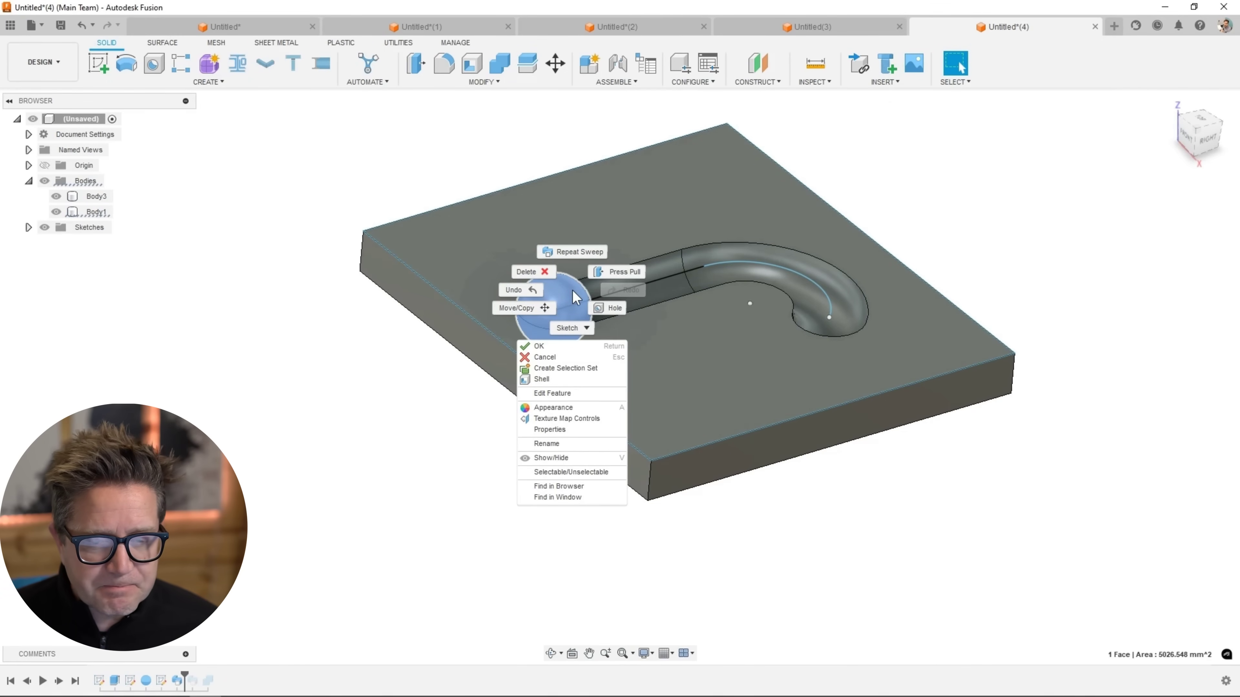
key(Escape)
click(441, 435)
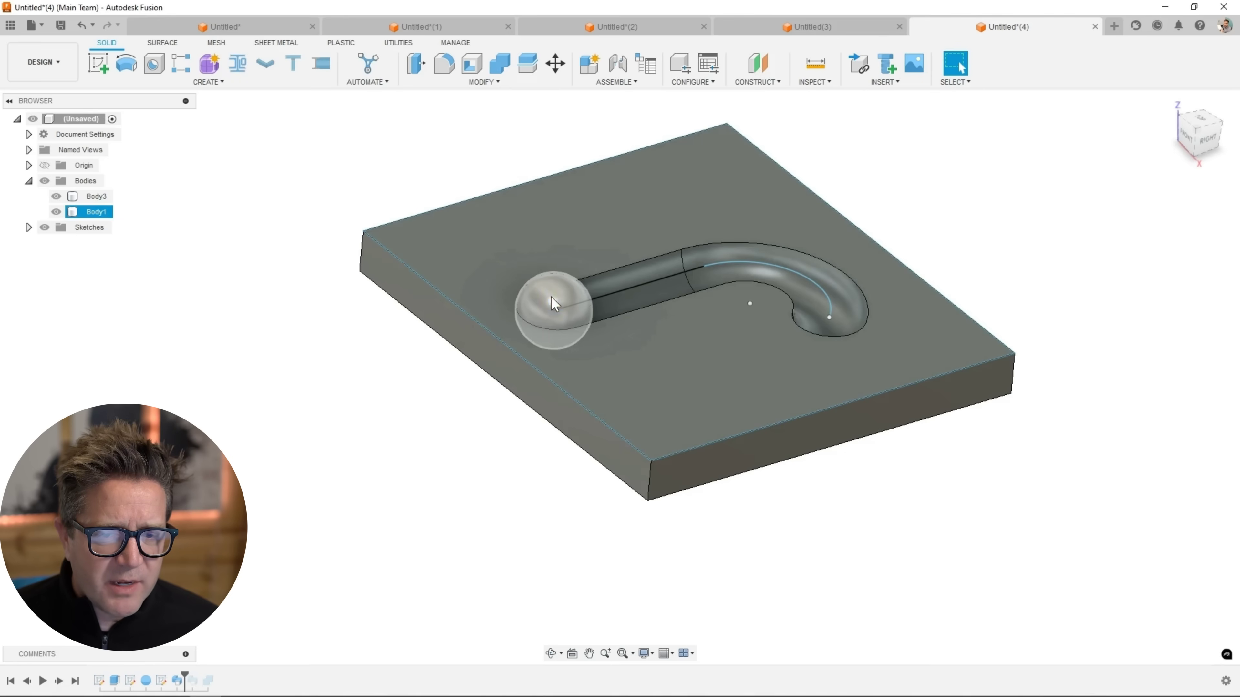
right_click(551, 296)
key(Escape)
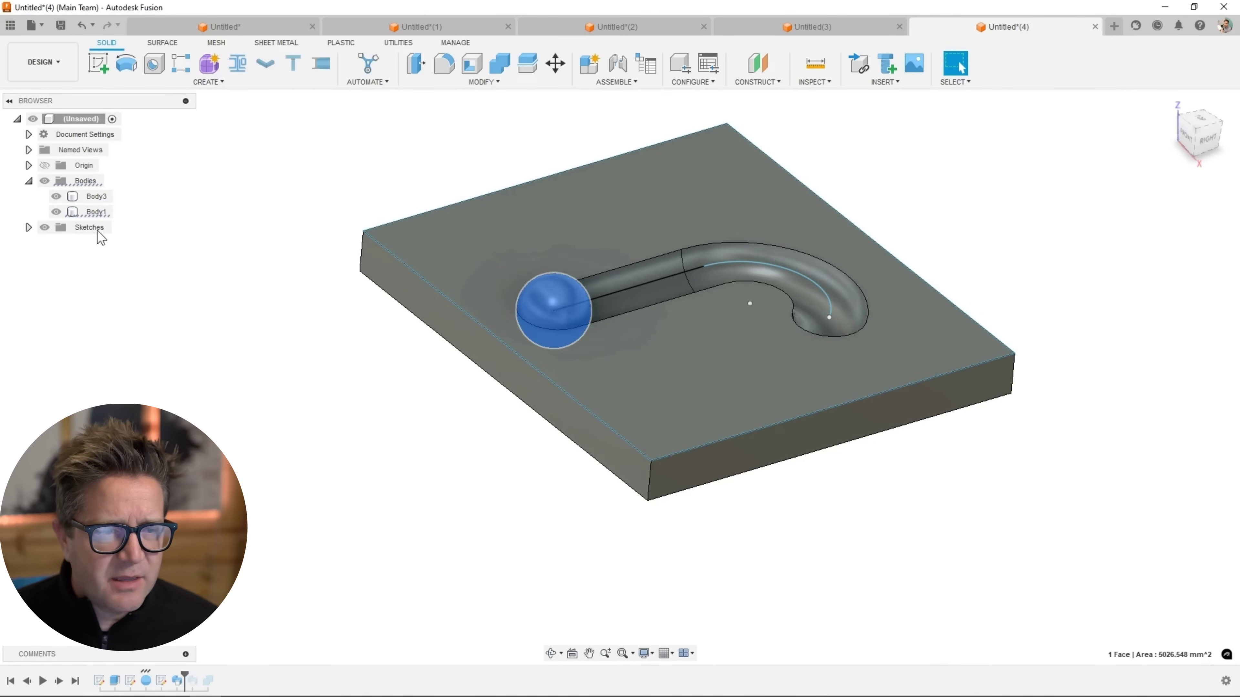
right_click(84, 212)
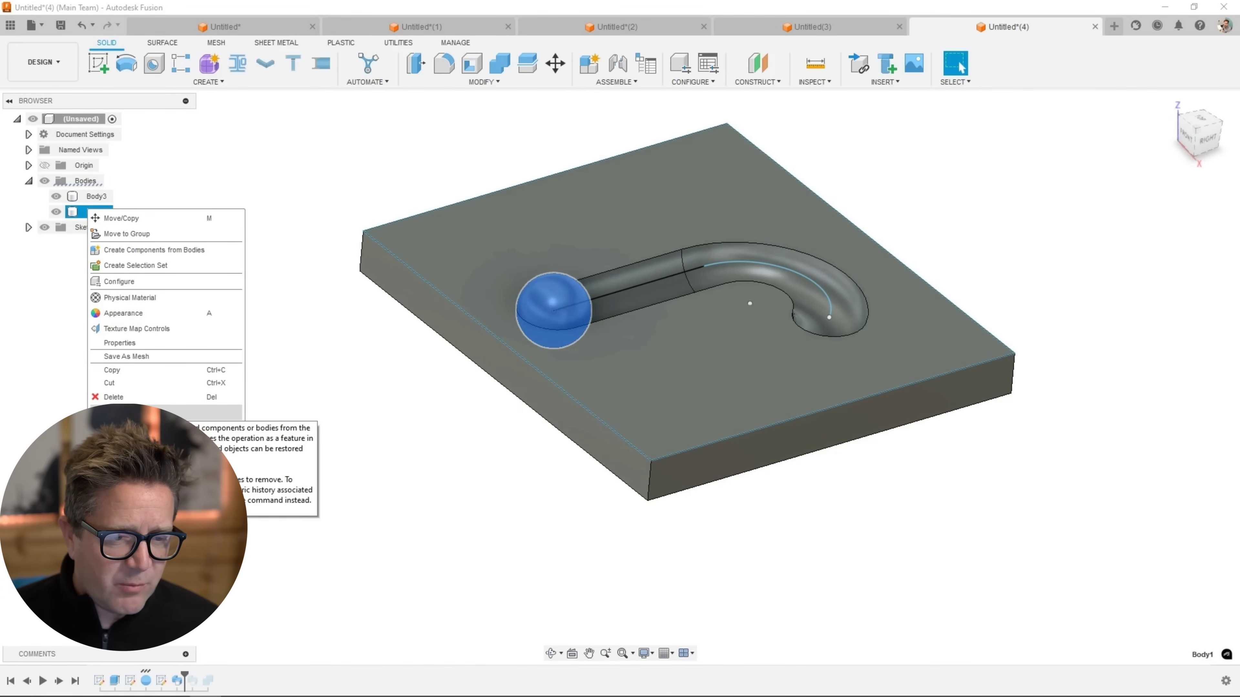
click(146, 412)
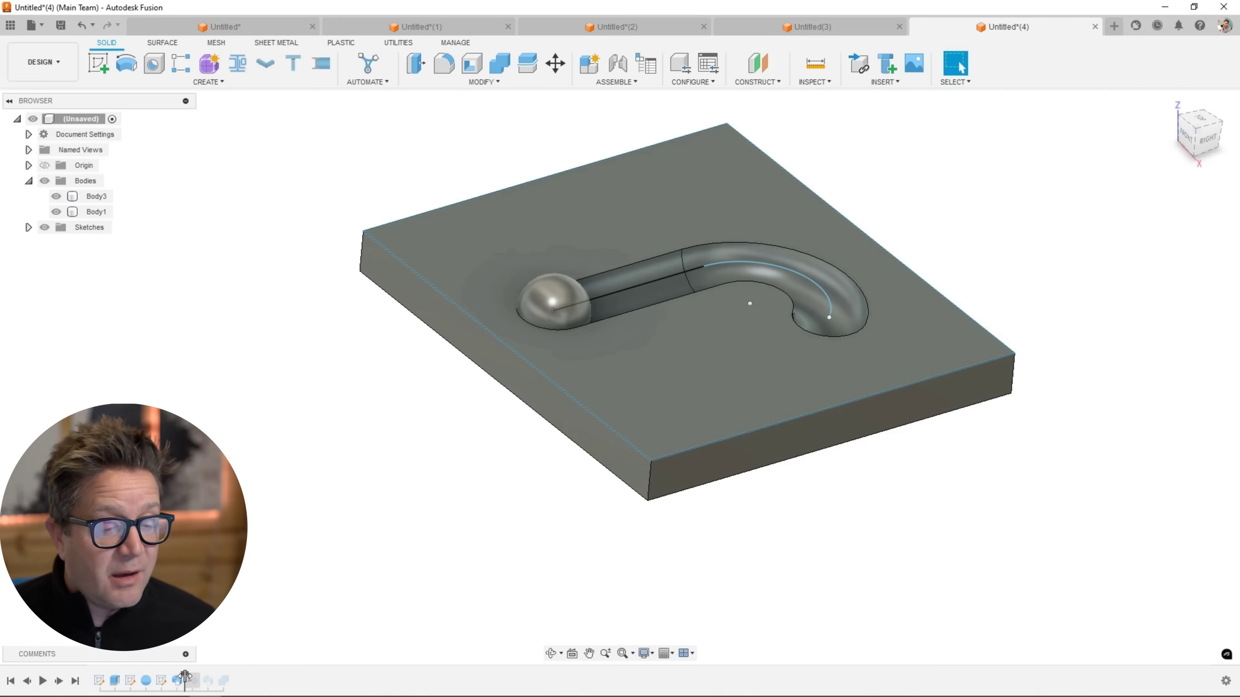
Roll the timeline marker past the sphere's Remove feature and suppress that feature.
drag(184, 676, 201, 677)
right_click(192, 681)
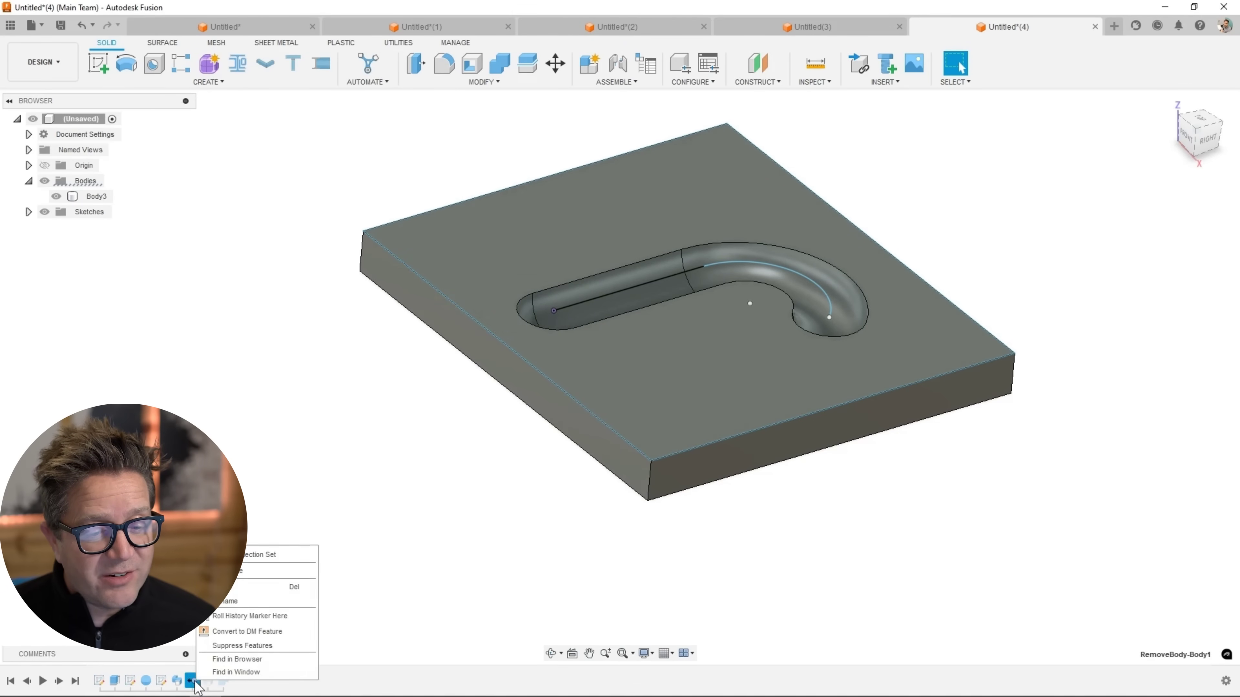
click(227, 646)
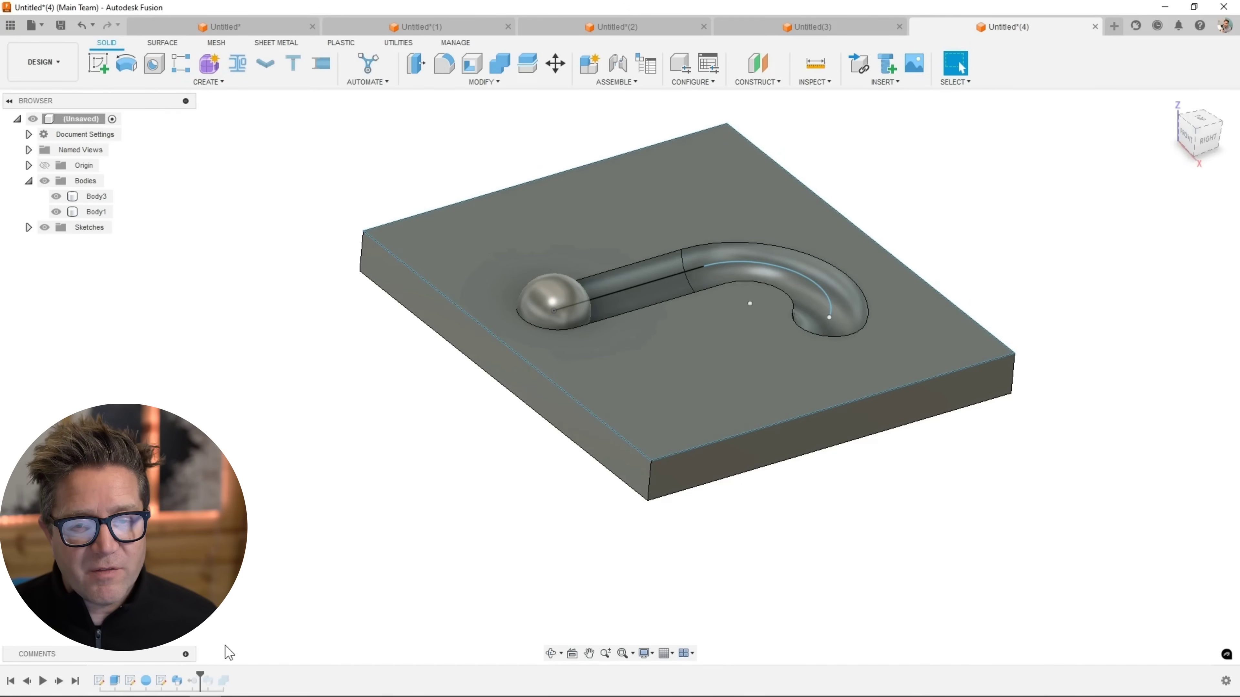
Roll the timeline marker forward to the end of the design history.
drag(200, 677, 232, 676)
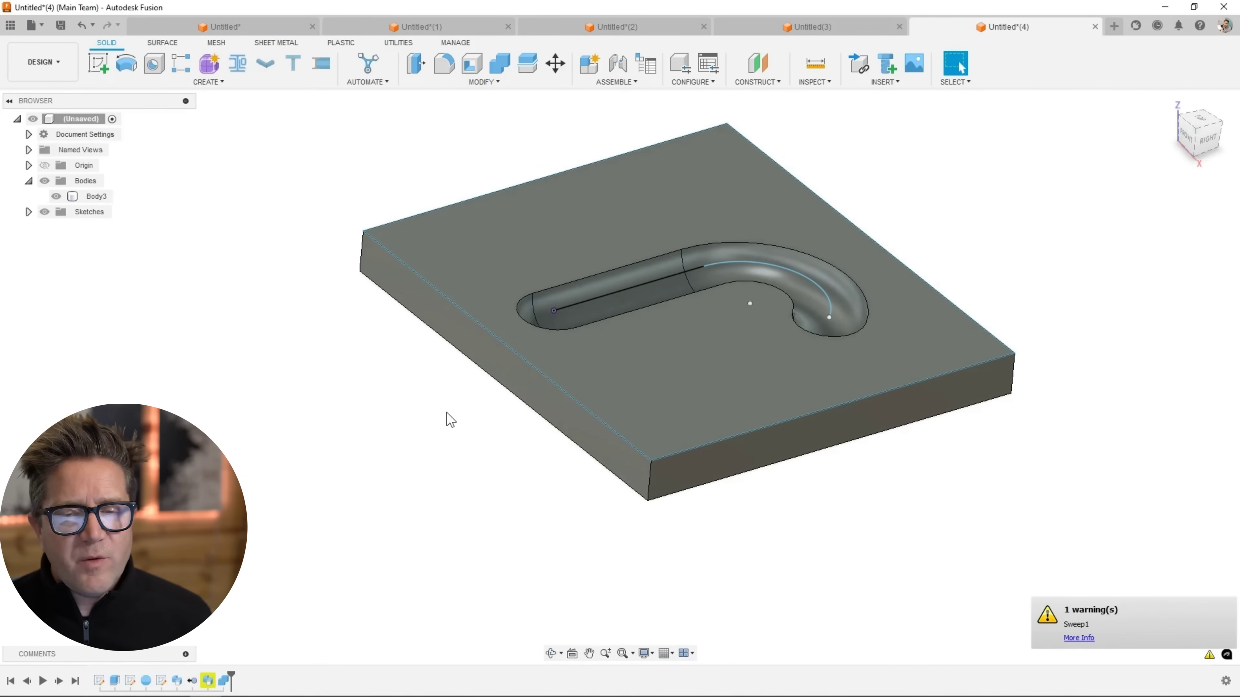
shift+middle_drag(482, 422, 510, 427)
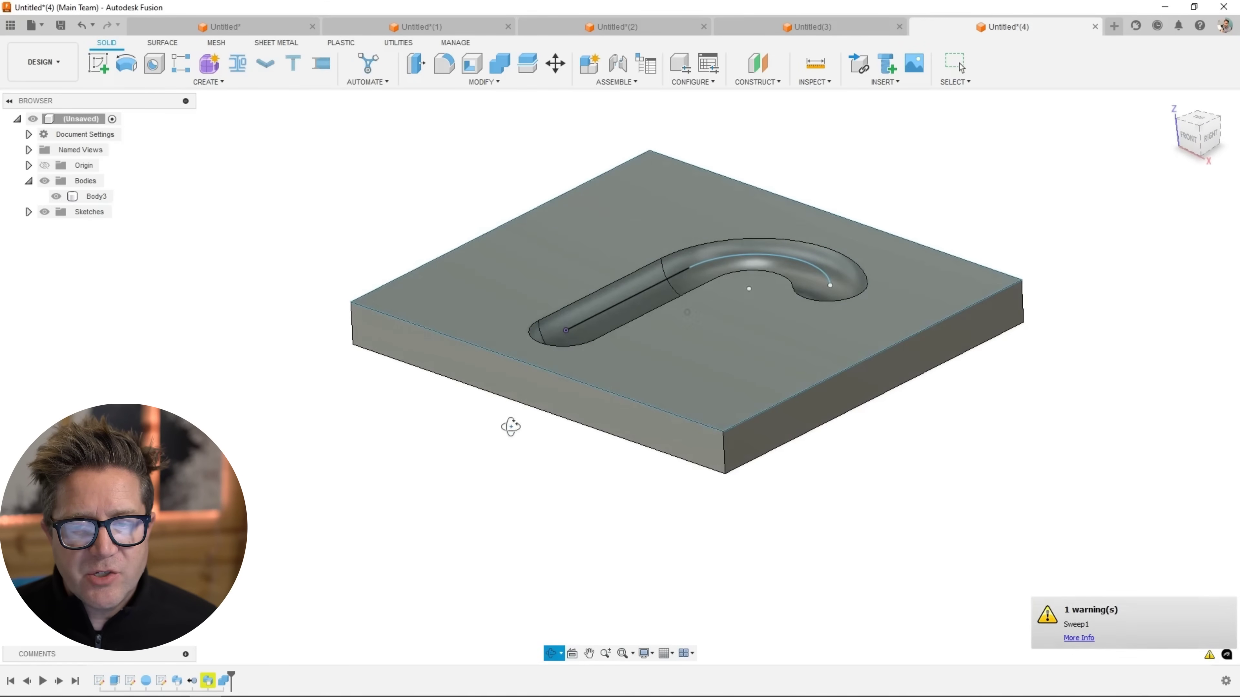
scroll(741, 430, up, 4)
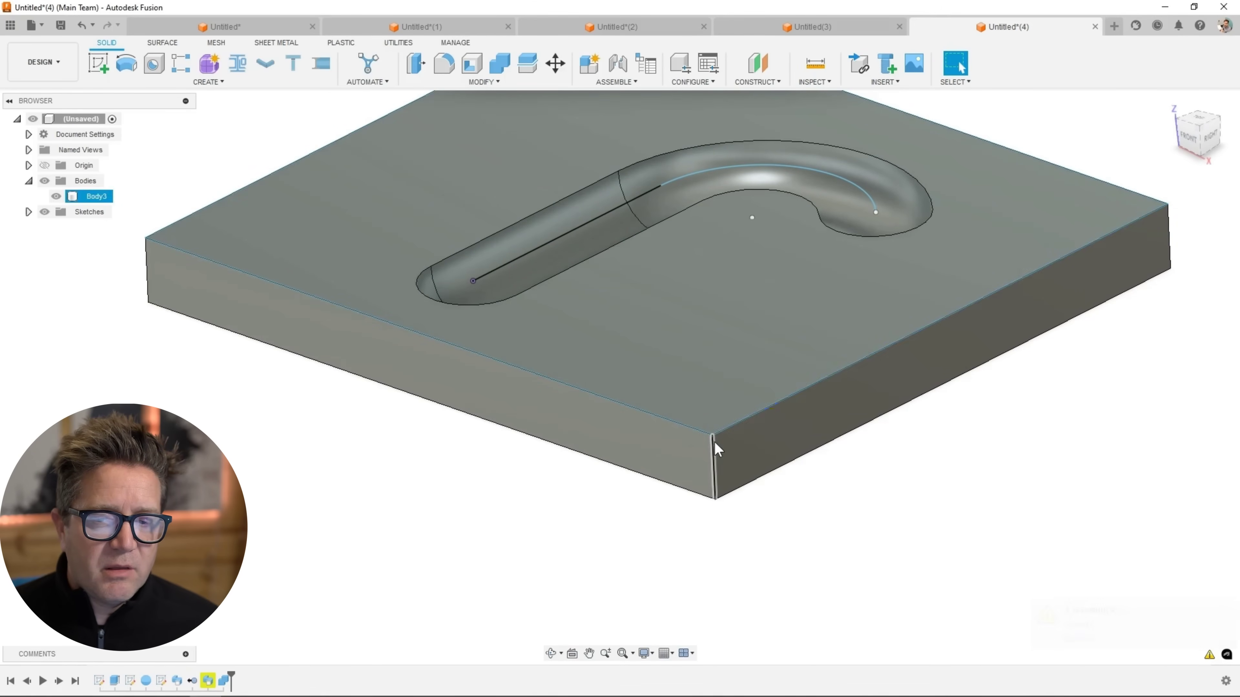
Sketch a small, closed, angled trim profile on the block's front face at its upper corner, and finish the sketch.
click(709, 456)
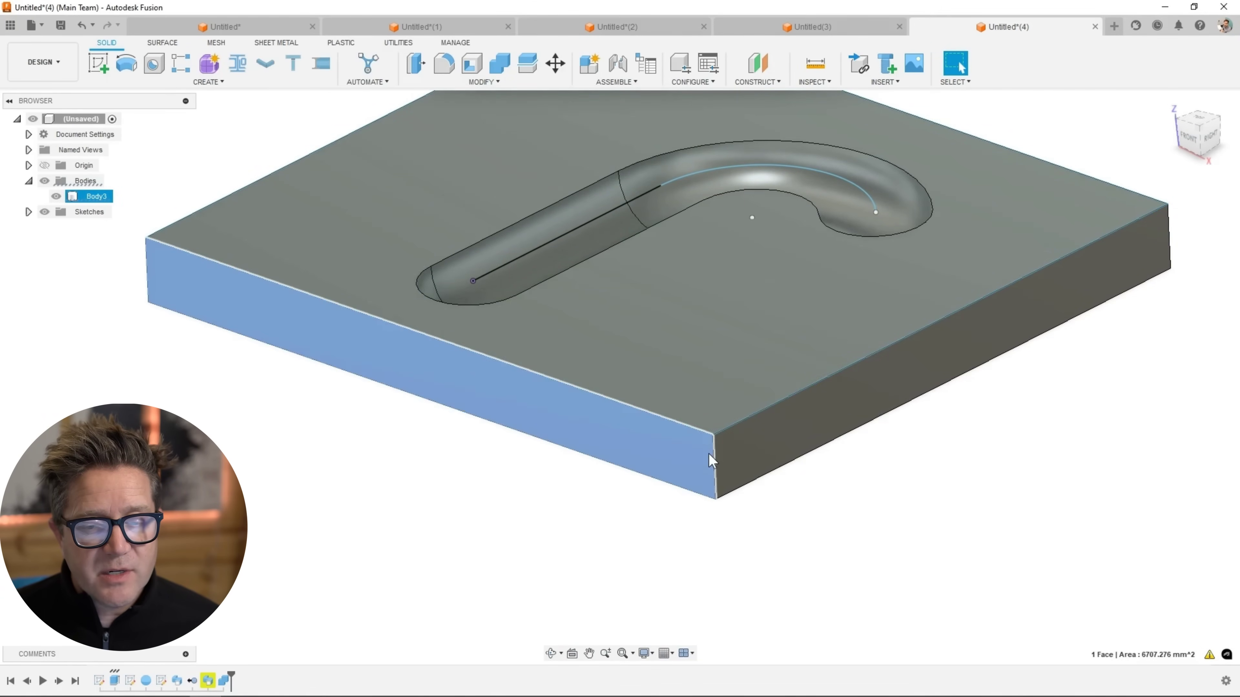
click(98, 62)
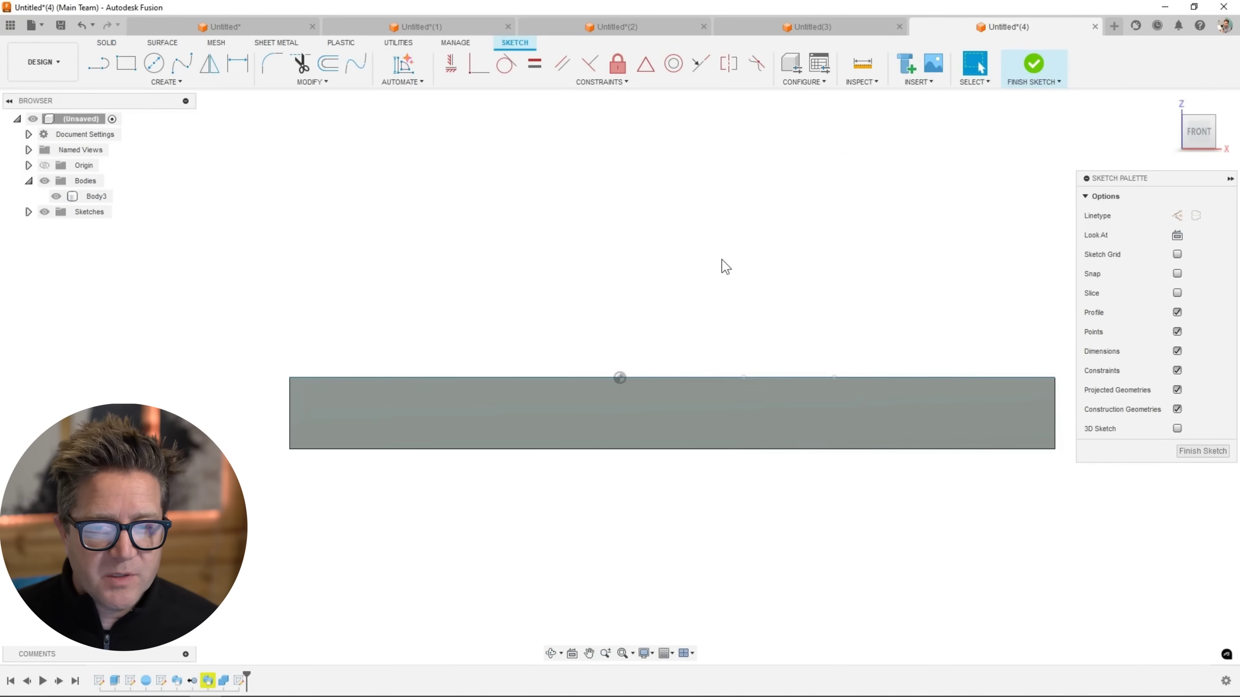
middle_drag(739, 260, 606, 266)
scroll(979, 434, up, 3)
shift+middle_drag(980, 435, 946, 465)
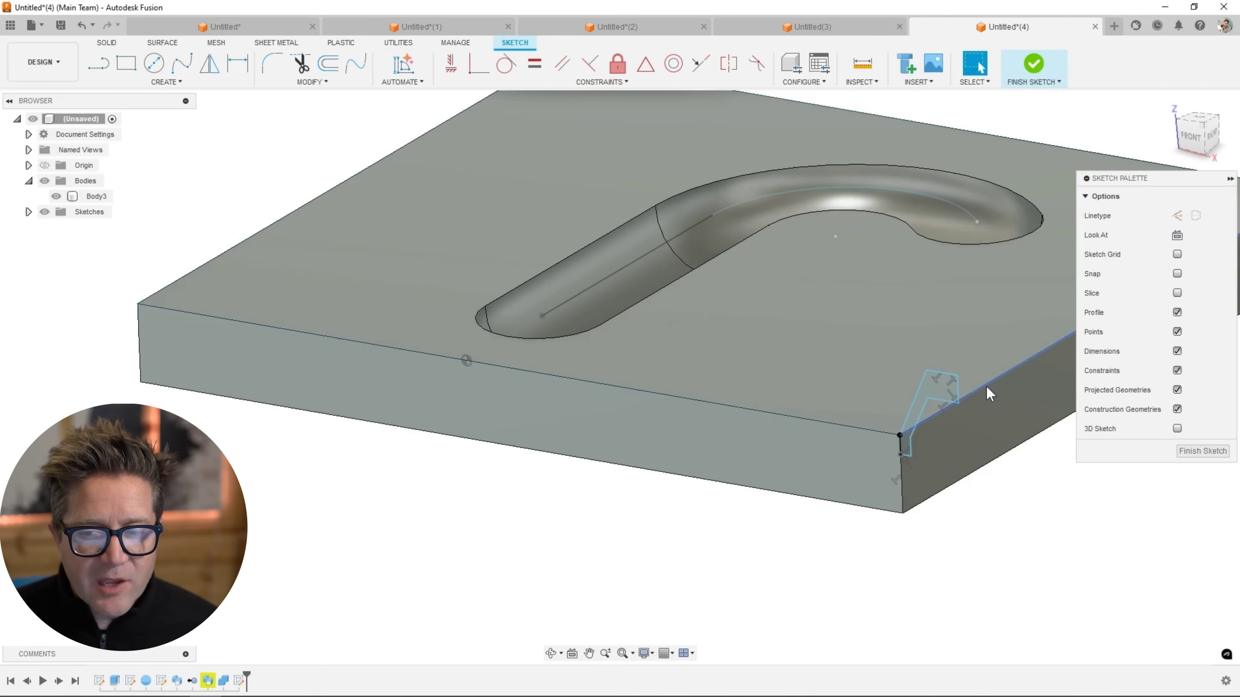
scroll(990, 403, up, 2)
scroll(998, 388, down, 4)
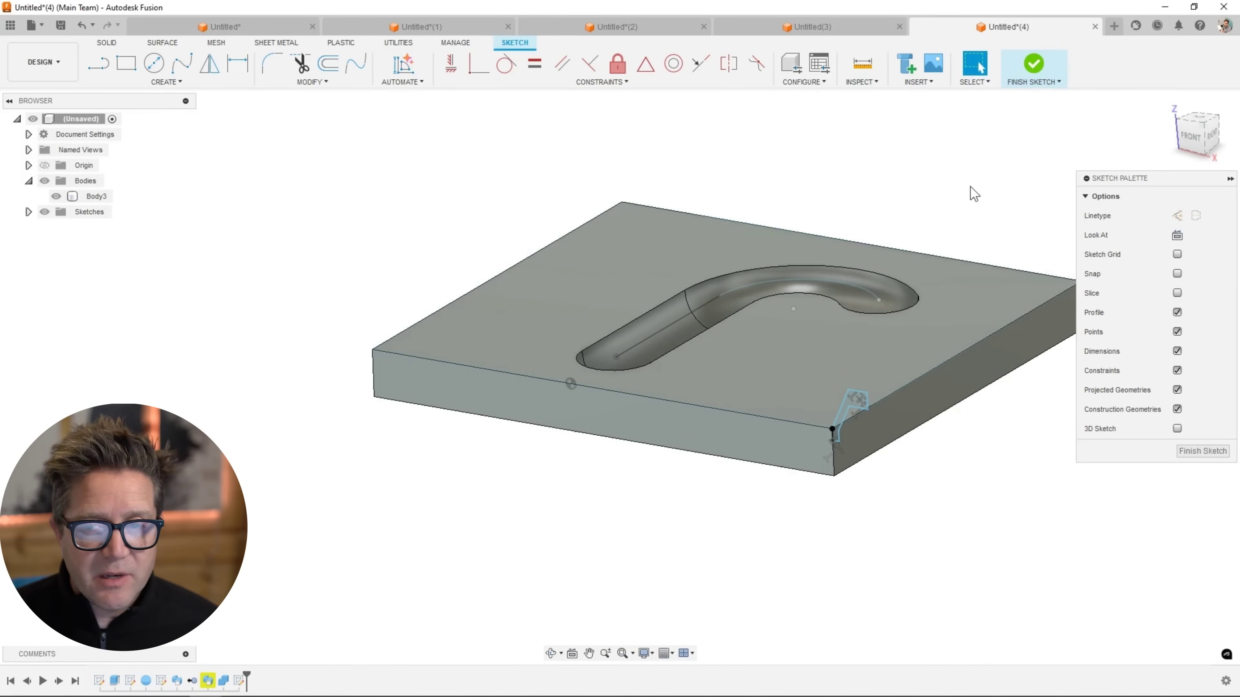
click(1033, 64)
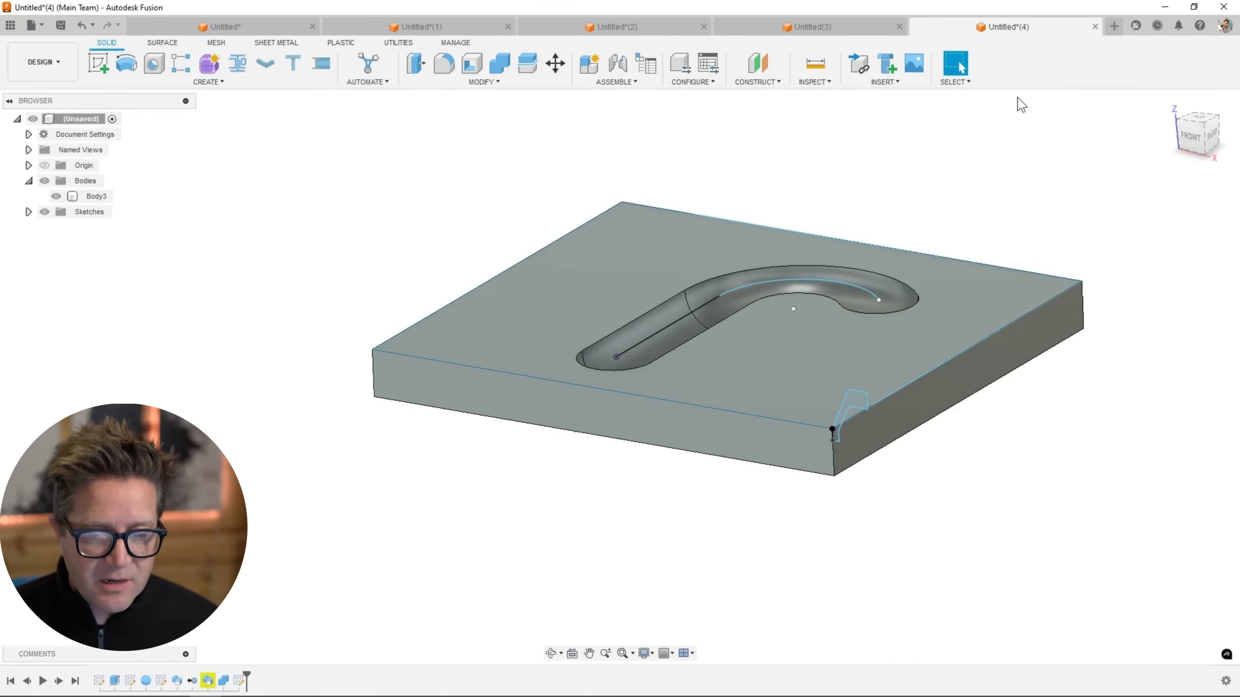
Set up a Single Path sweep of the trim profile along the block's chained top outline, with distance 1.00, perpendicular orientation and the Join operation.
text(sswee)
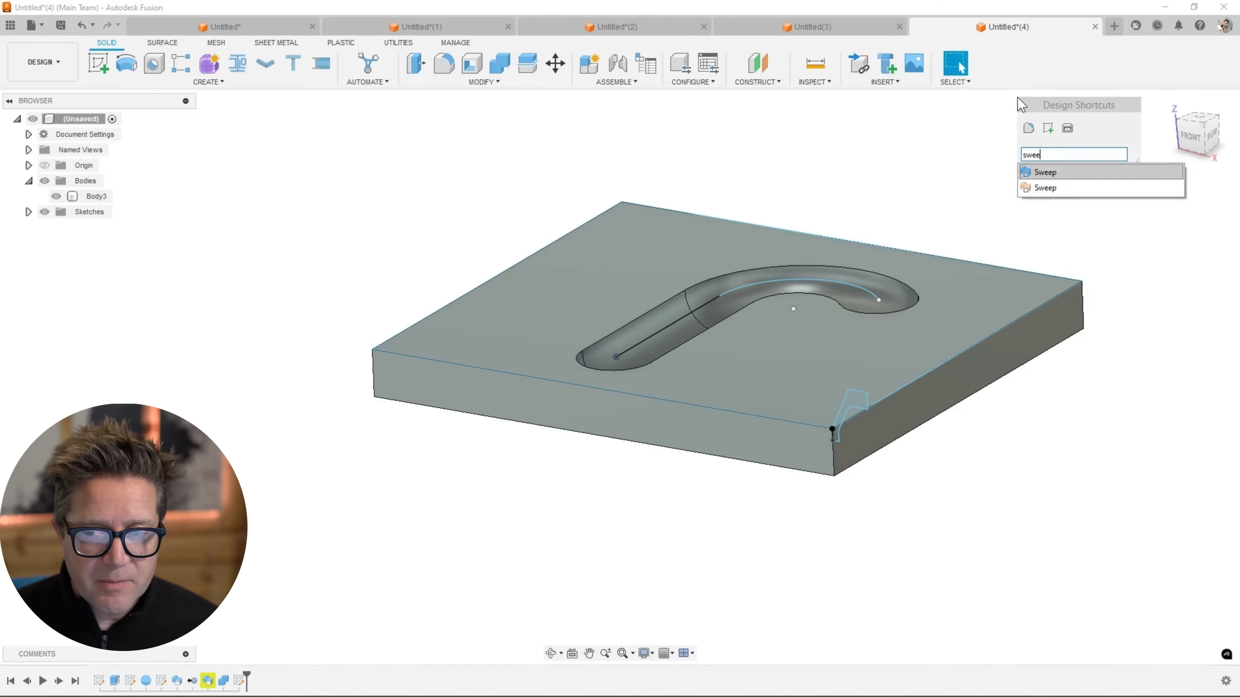
key(Return)
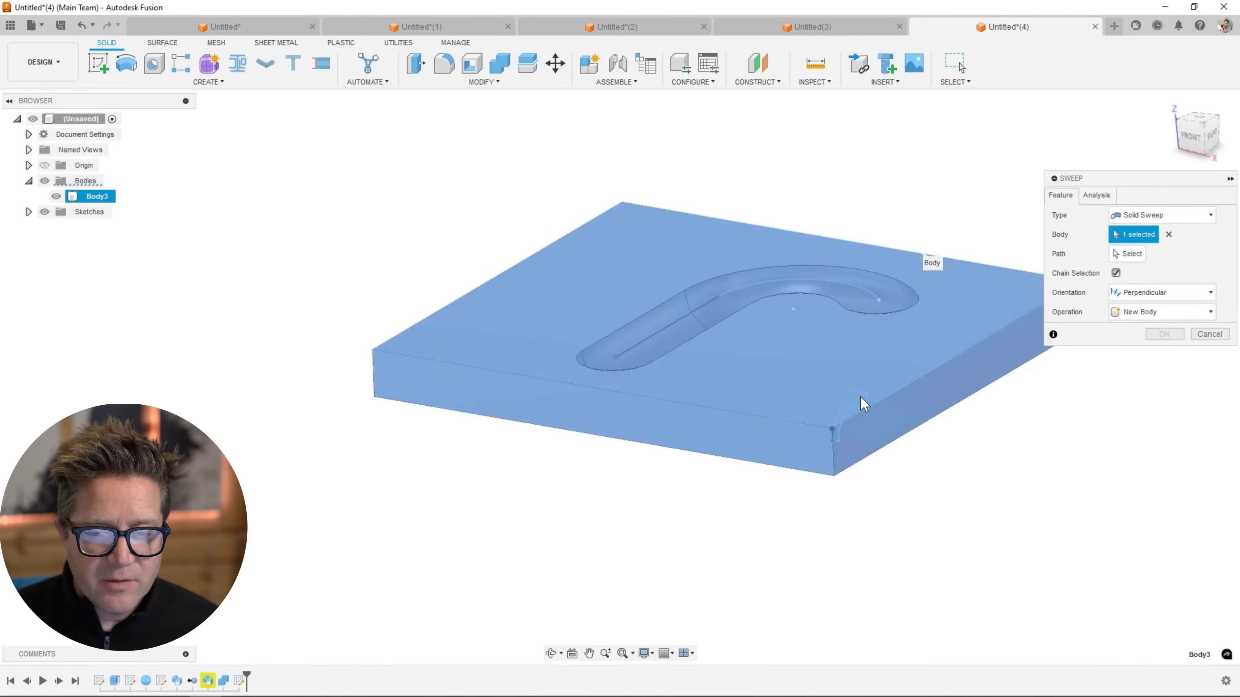
click(1163, 219)
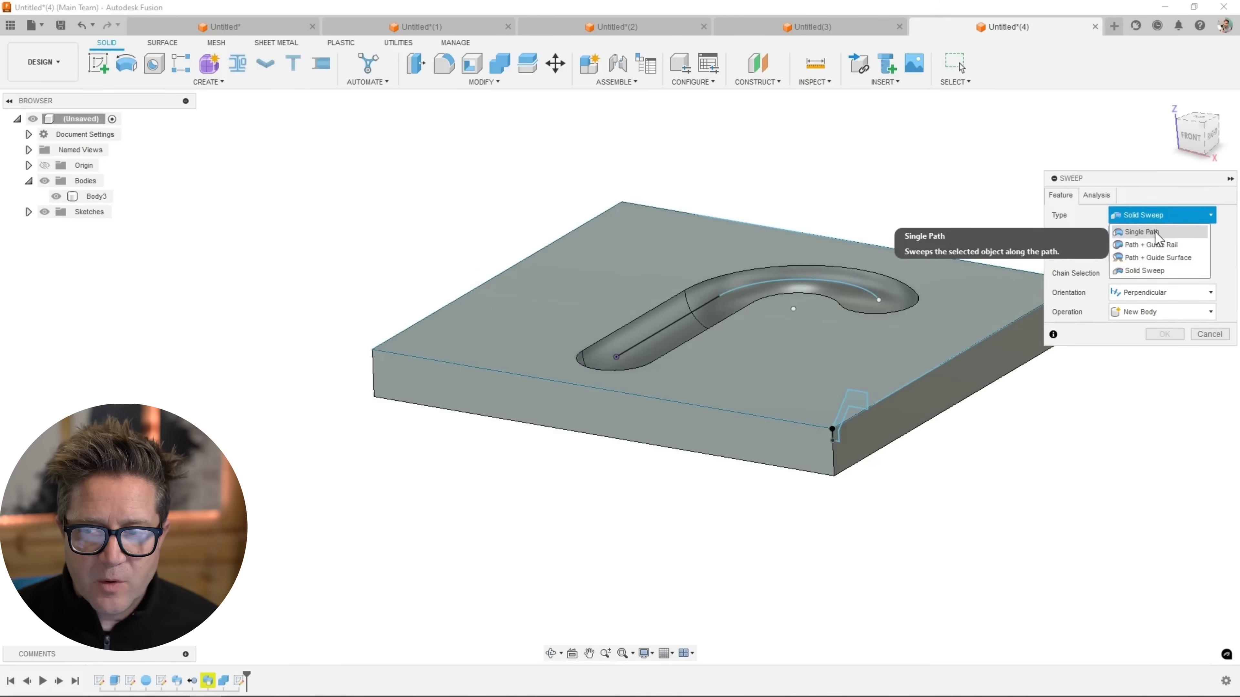
click(1147, 220)
scroll(875, 407, up, 3)
click(844, 412)
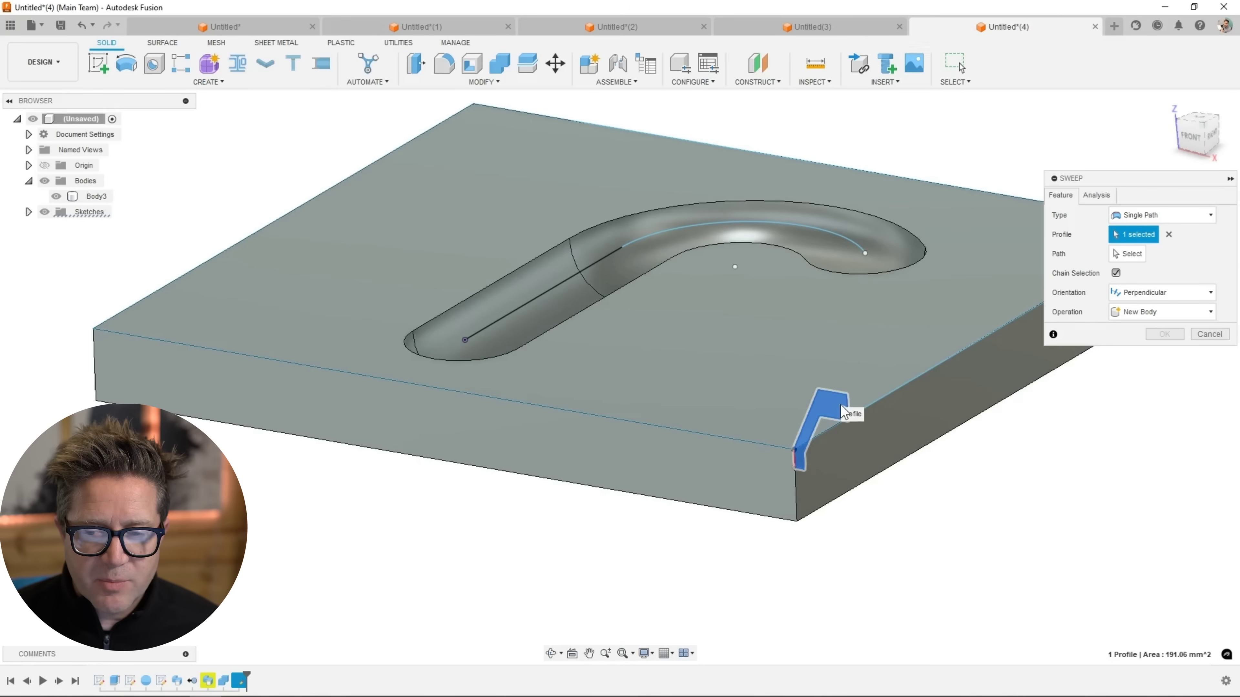
click(1122, 252)
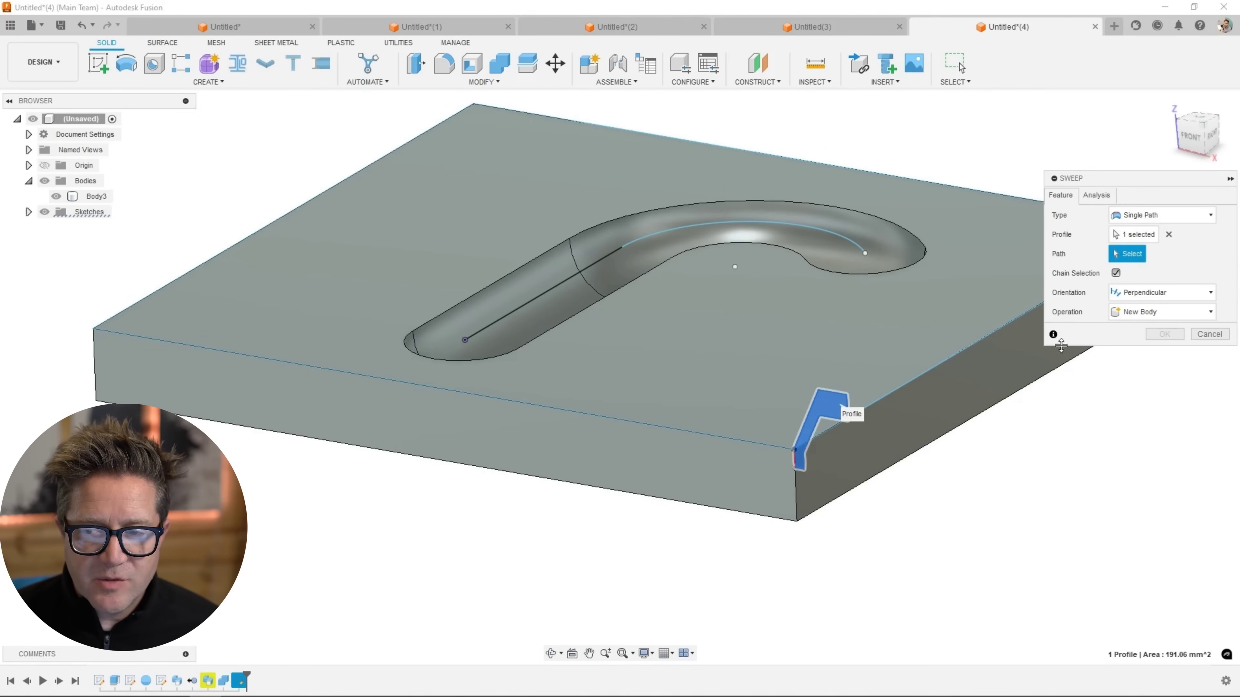
click(987, 338)
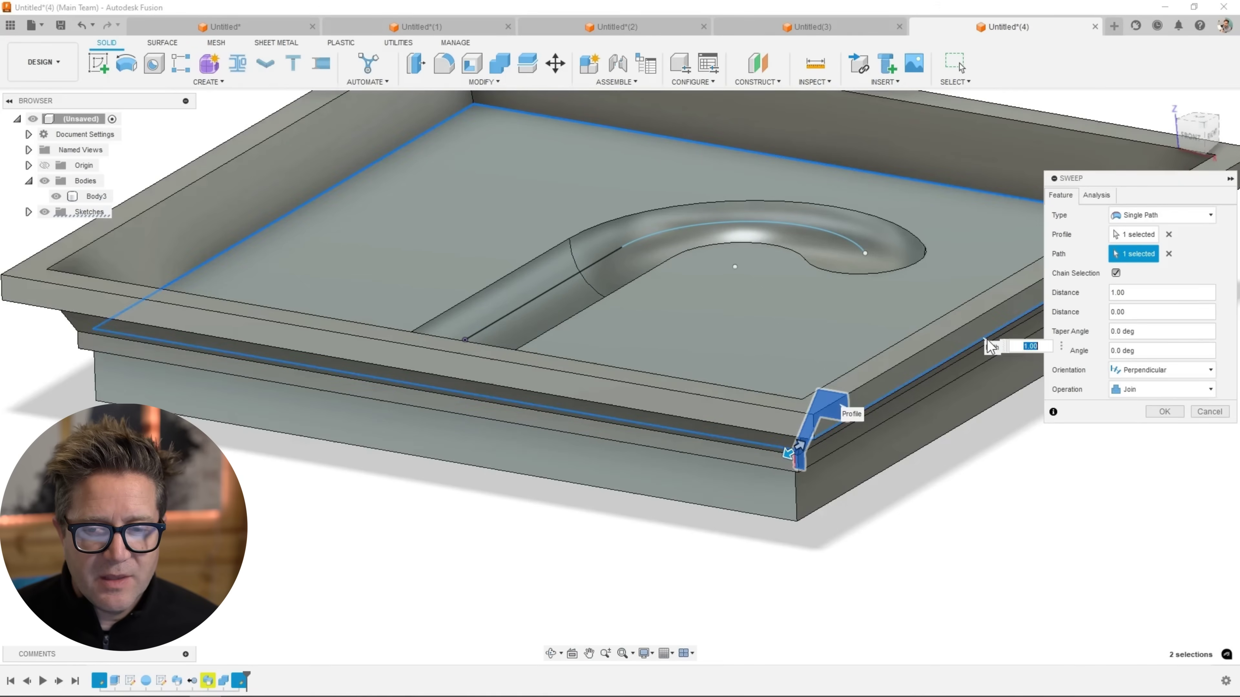
scroll(955, 398, down, 3)
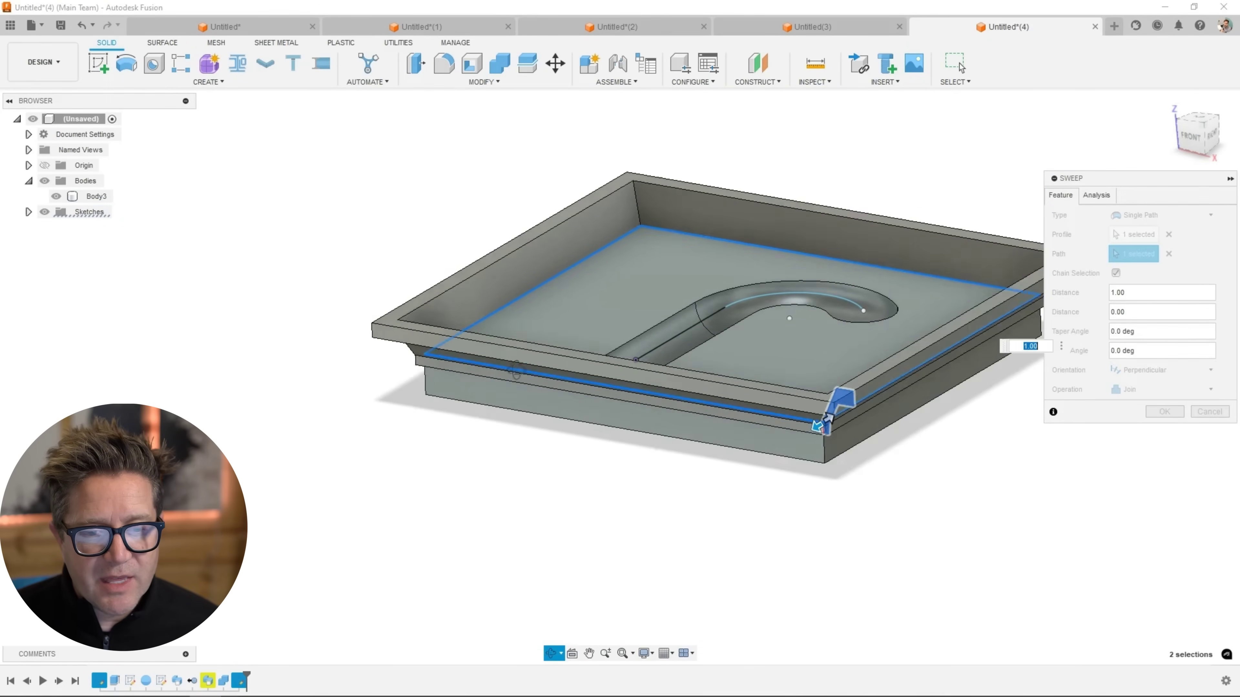
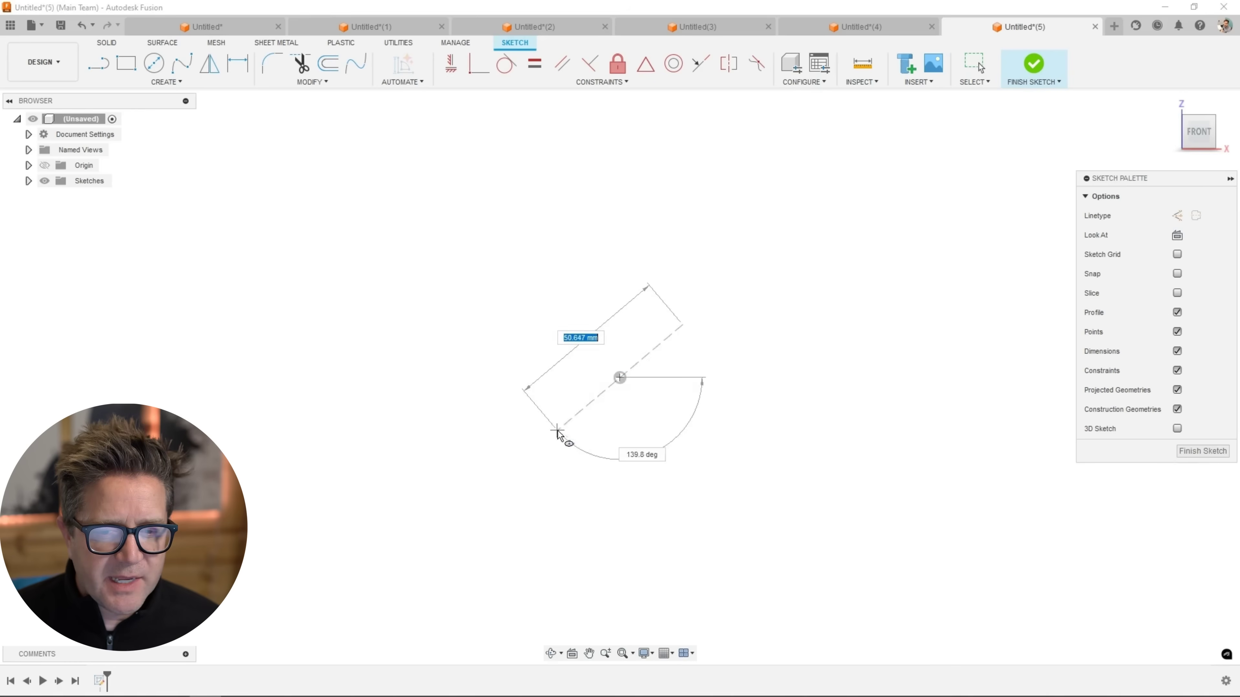
Draw a horizontally elongated ellipse centred on the origin in the front-plane sketch, and finish the sketch.
click(509, 377)
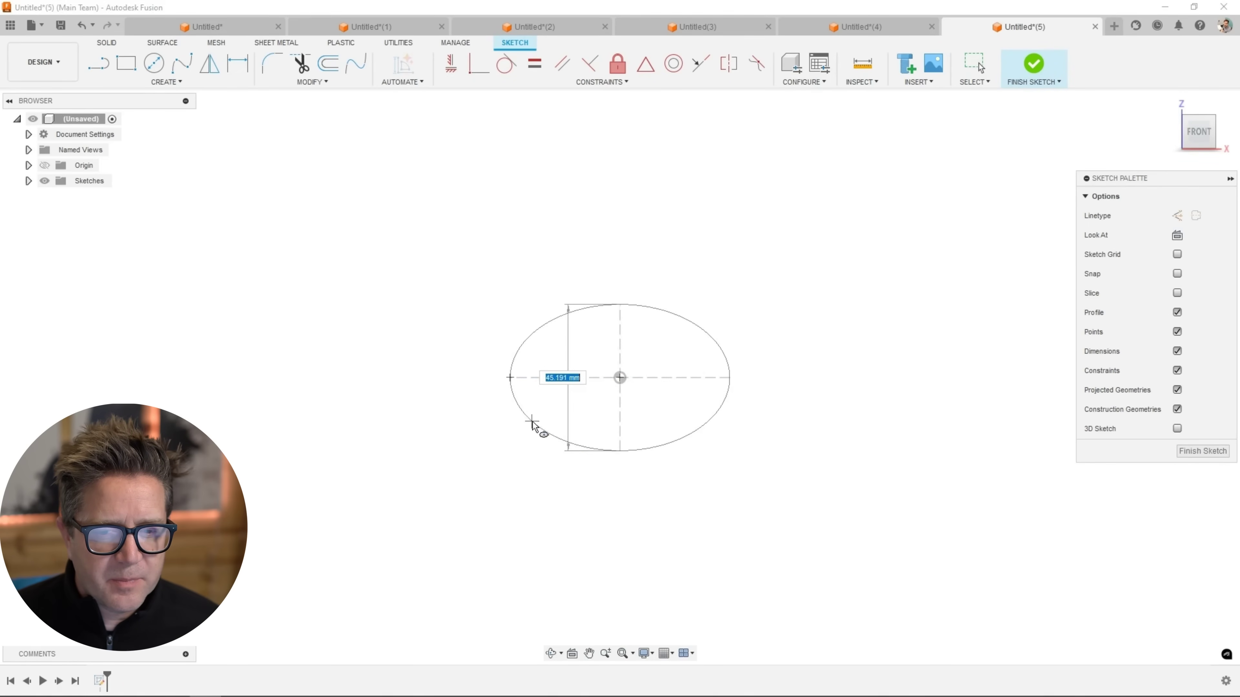
click(542, 411)
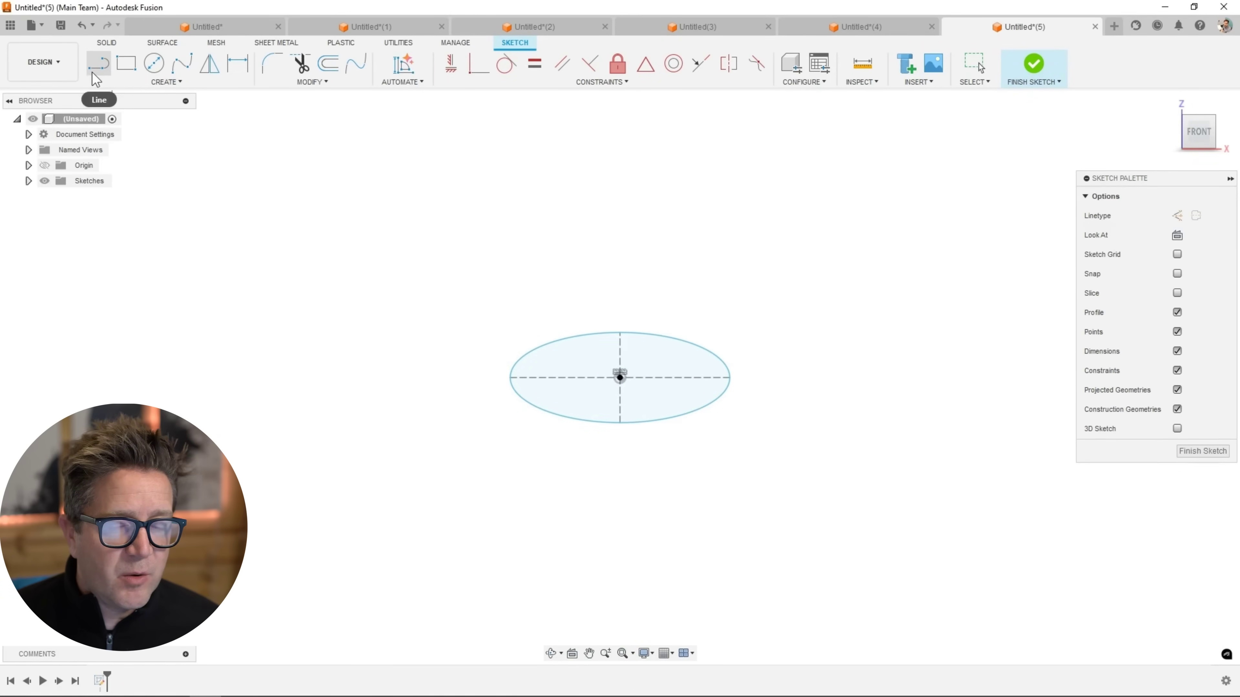
click(1034, 65)
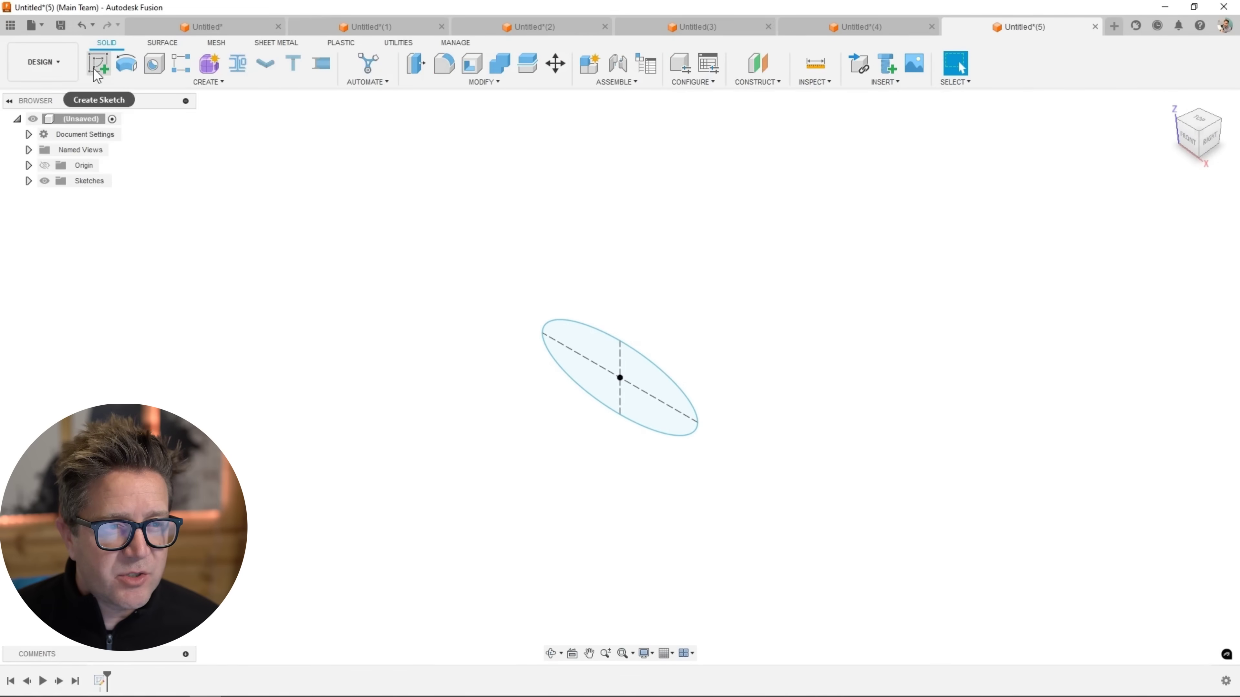
Sketch a straight path line from the ellipse's centre, perpendicular to the ellipse's plane, and finish the sketch.
mouse_move(412, 285)
shift+middle_down()
mouse_move(456, 241)
mouse_move(429, 144)
shift+middle_up()
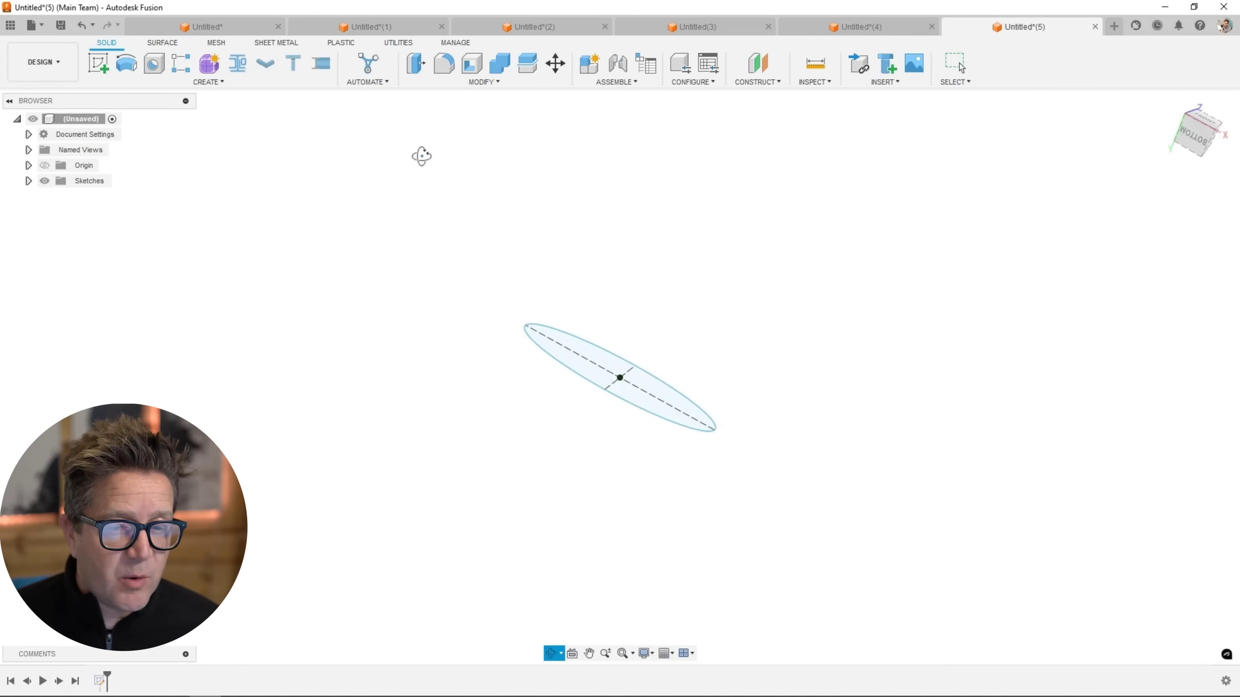
click(656, 412)
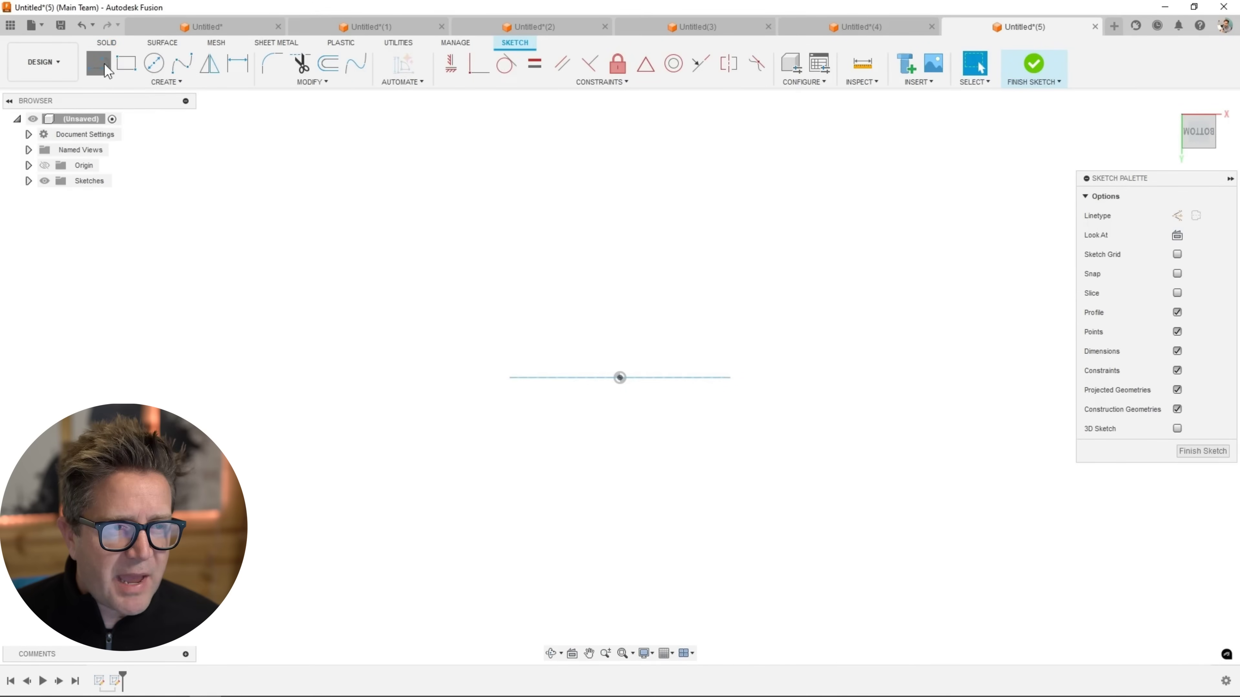
click(108, 71)
click(620, 378)
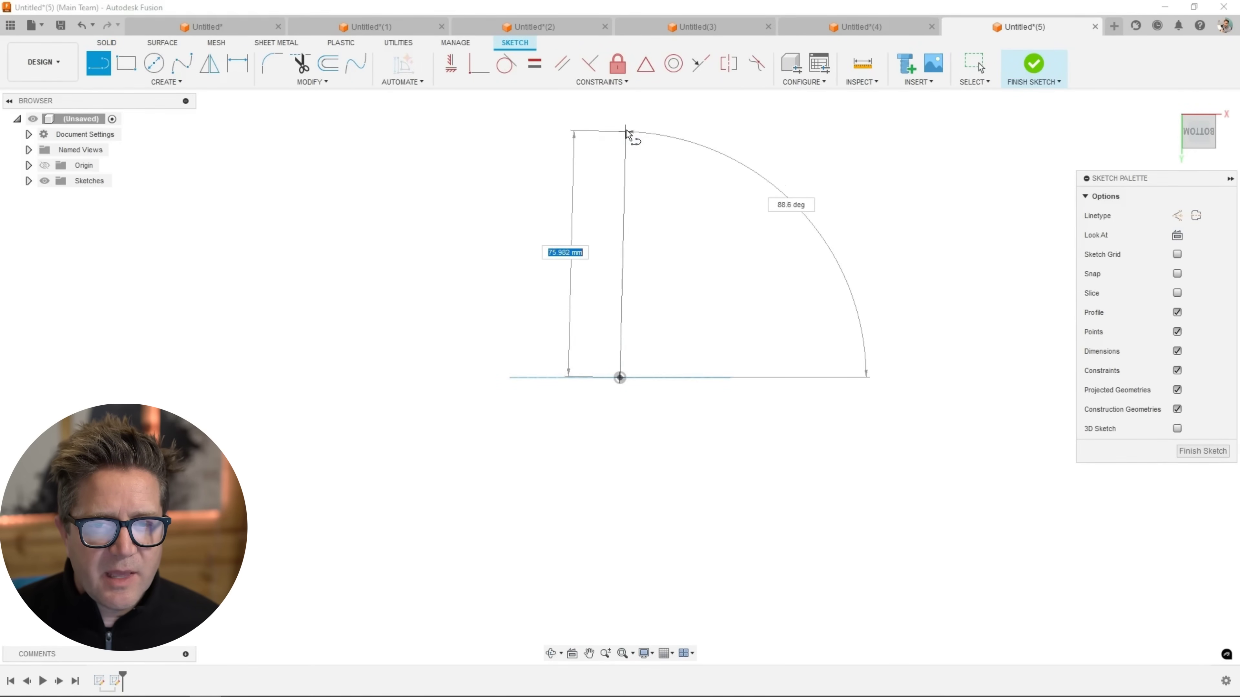
click(621, 122)
key(Escape)
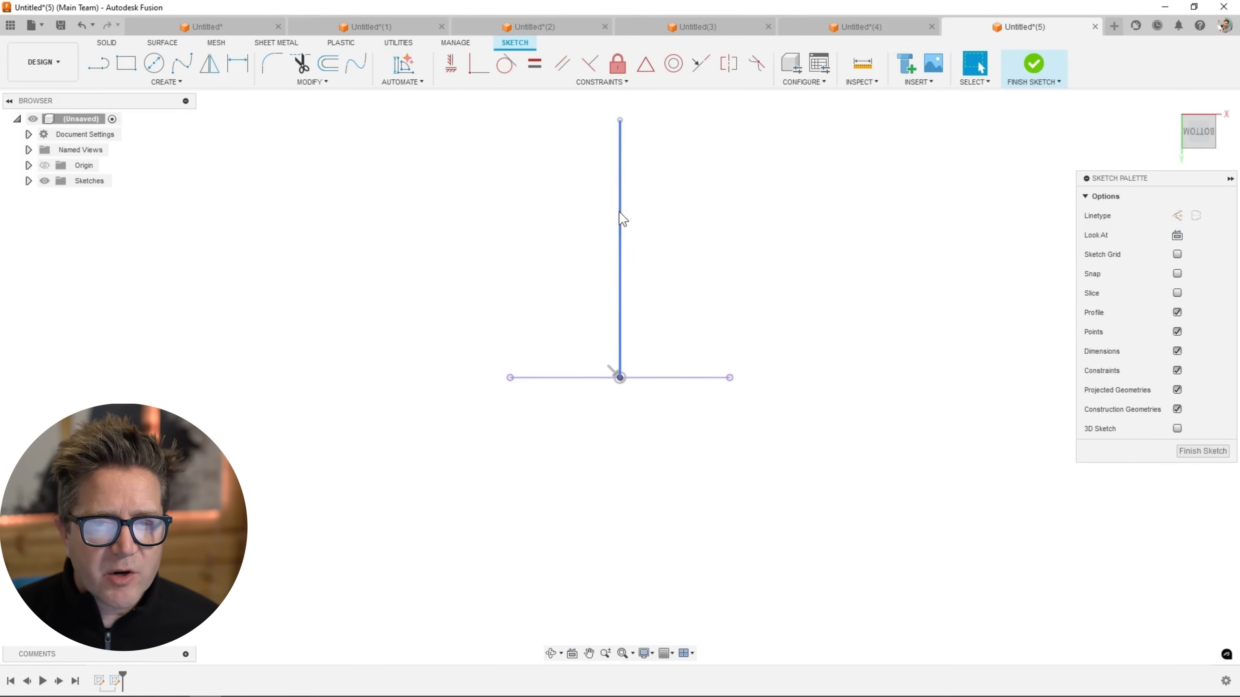
click(1032, 69)
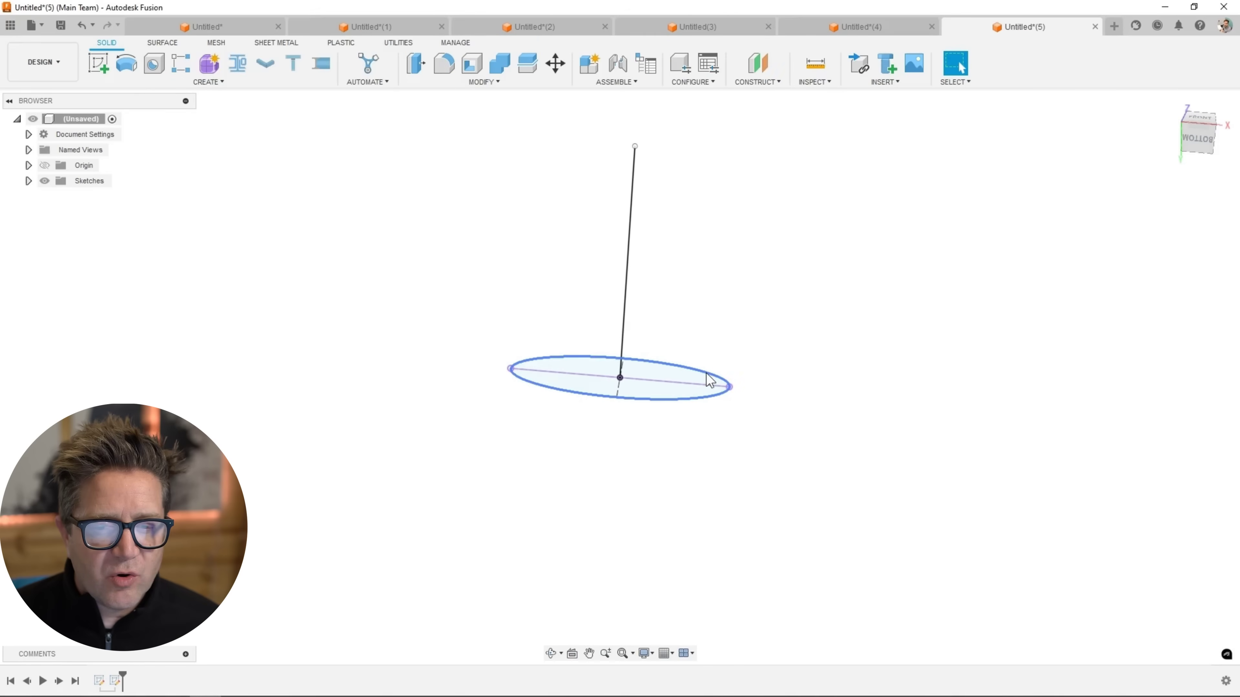
In a new sketch on the path line's plane, draw a seven-point S-shaped fit point spline from the ellipse's right axis endpoint, and finish the sketch.
mouse_move(710, 380)
shift+middle_down()
mouse_move(665, 357)
mouse_move(691, 329)
mouse_move(677, 359)
shift+middle_up()
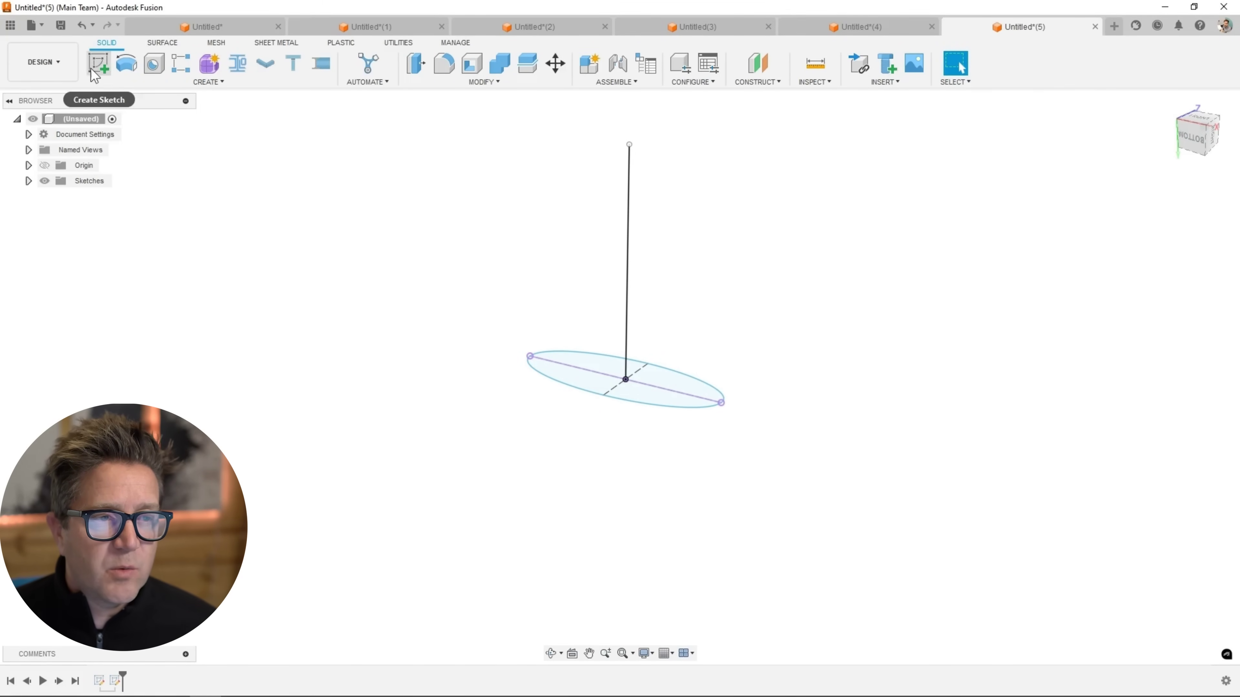
click(98, 62)
click(655, 430)
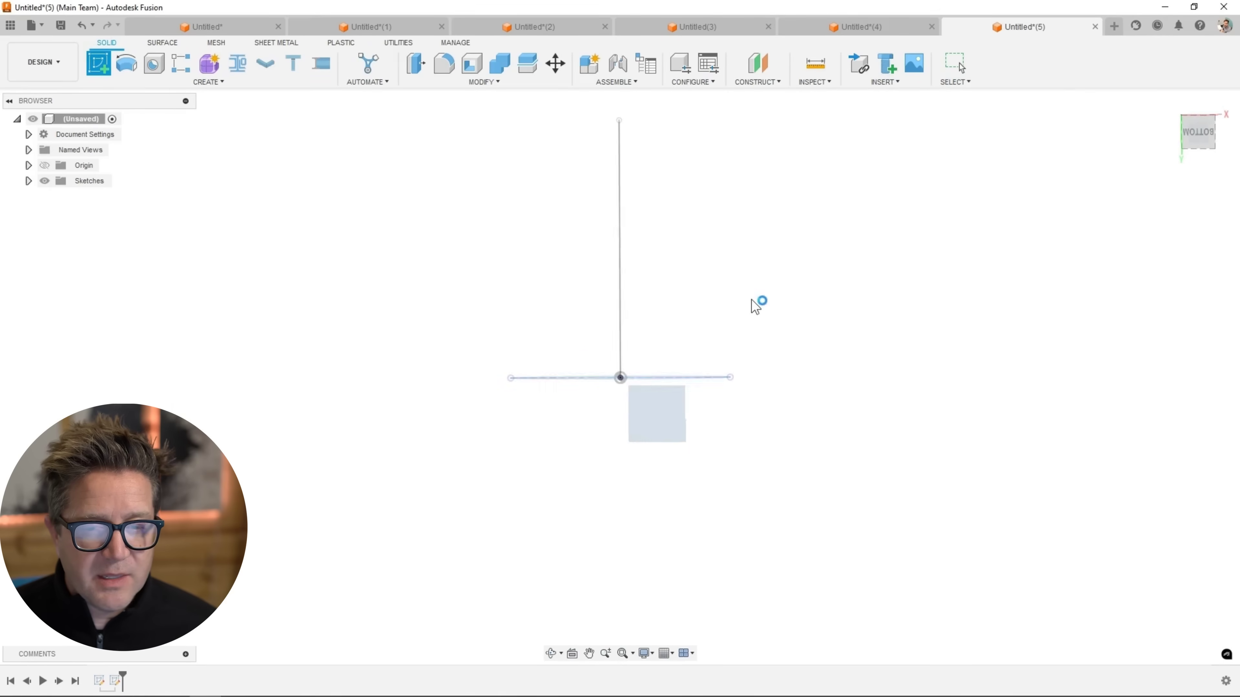
text(s)
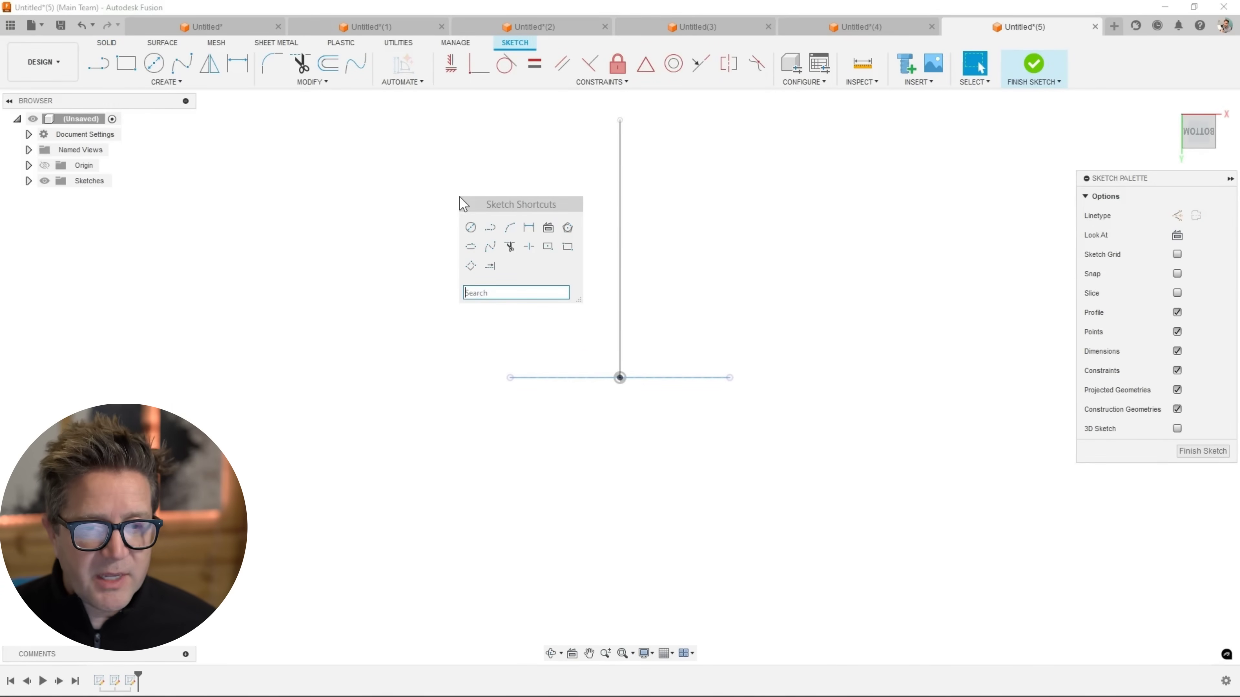
text(splin)
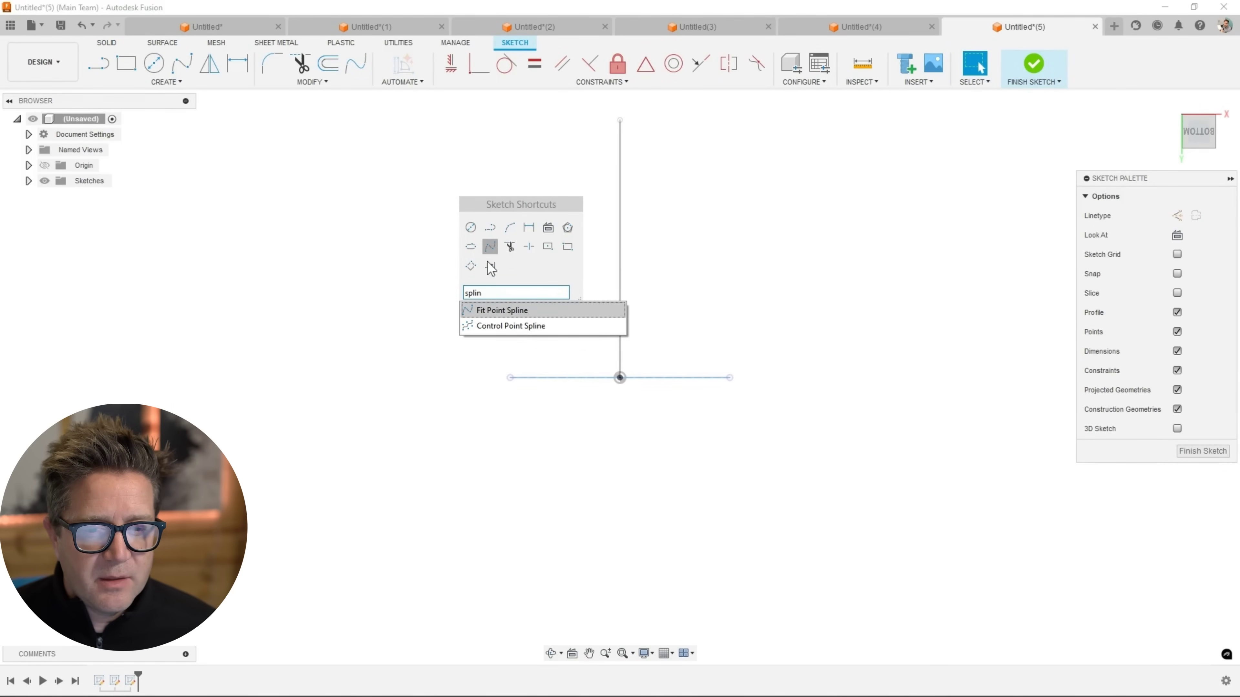
click(516, 310)
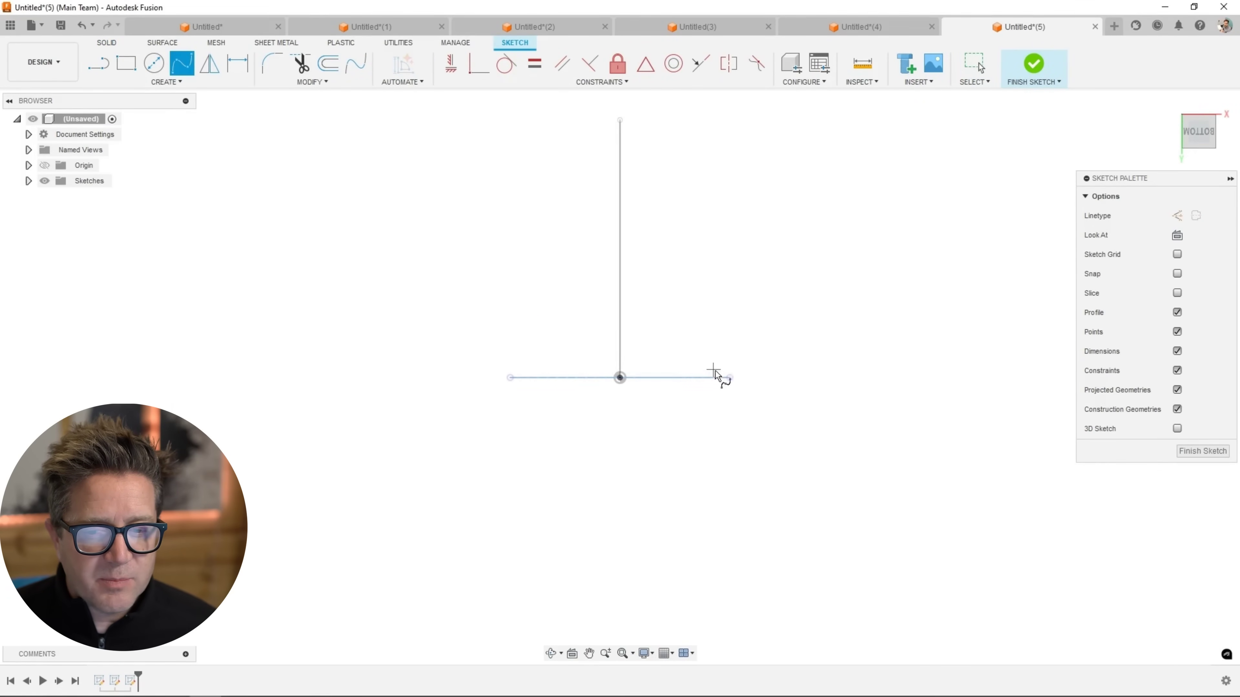
click(730, 377)
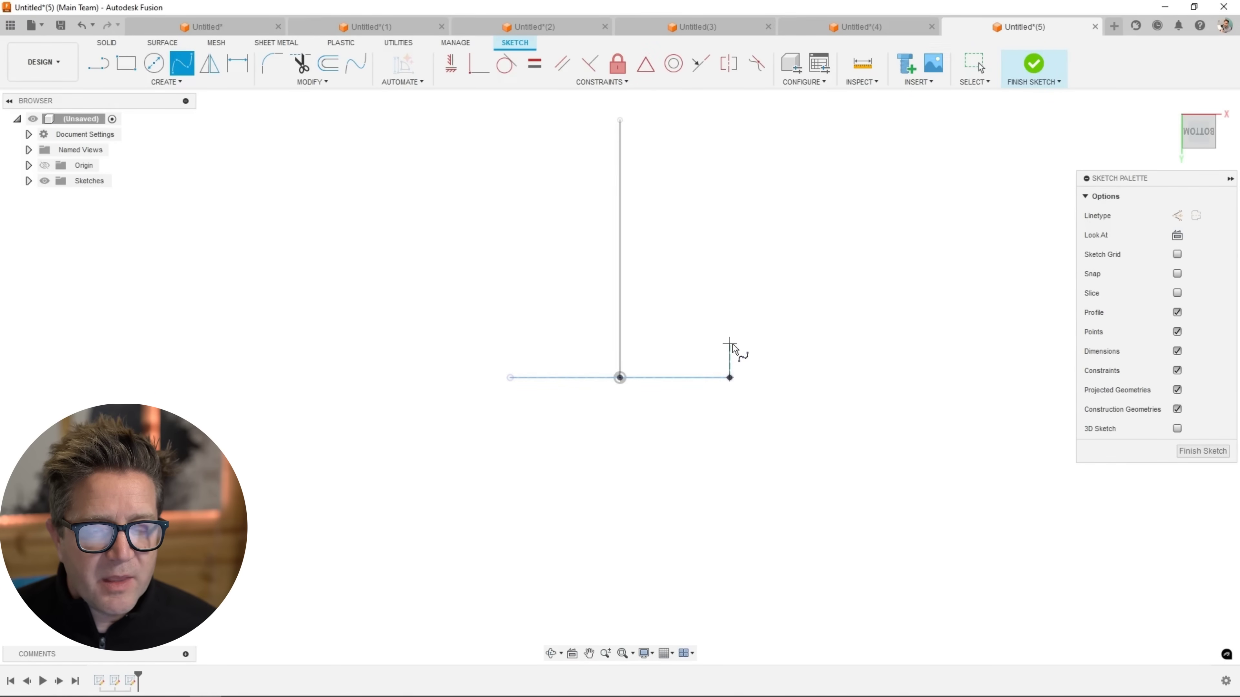
click(740, 342)
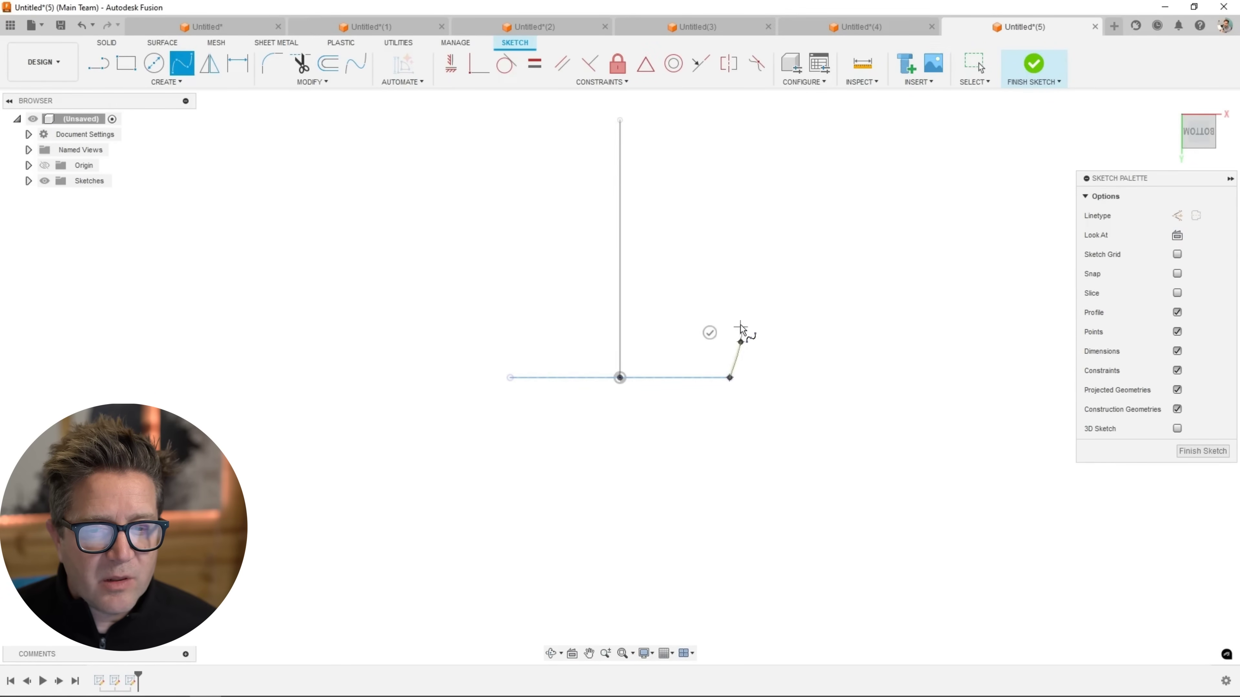
click(729, 311)
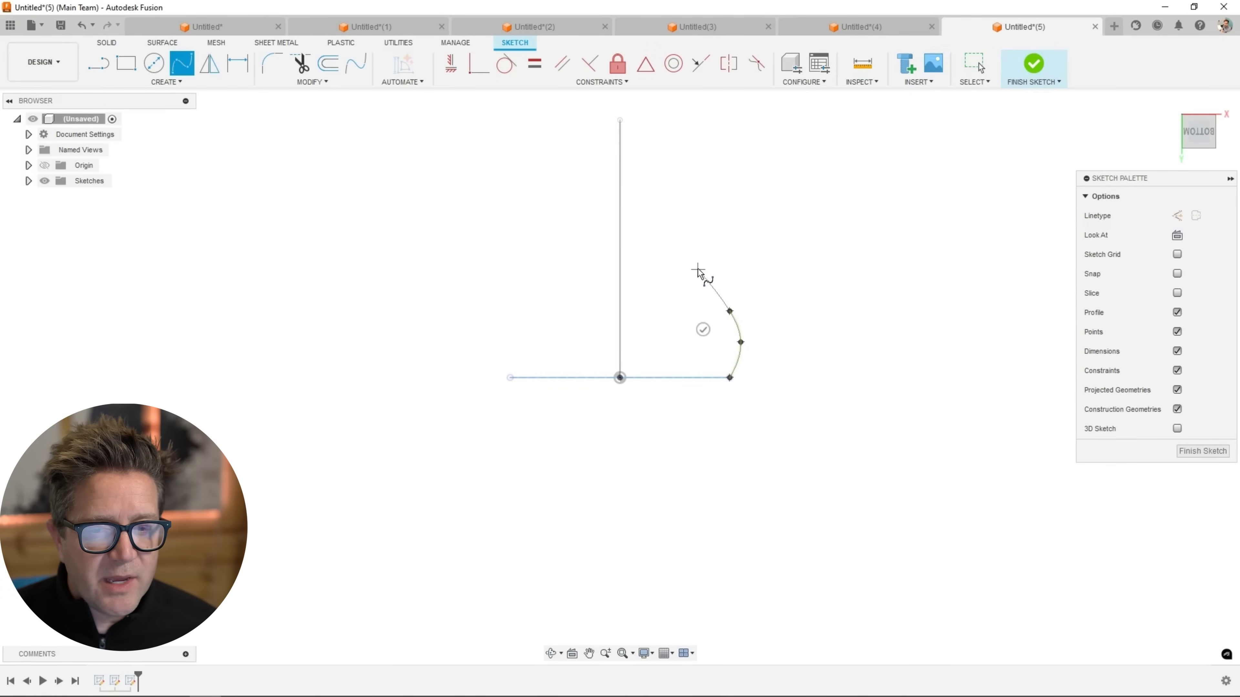
click(693, 249)
click(681, 186)
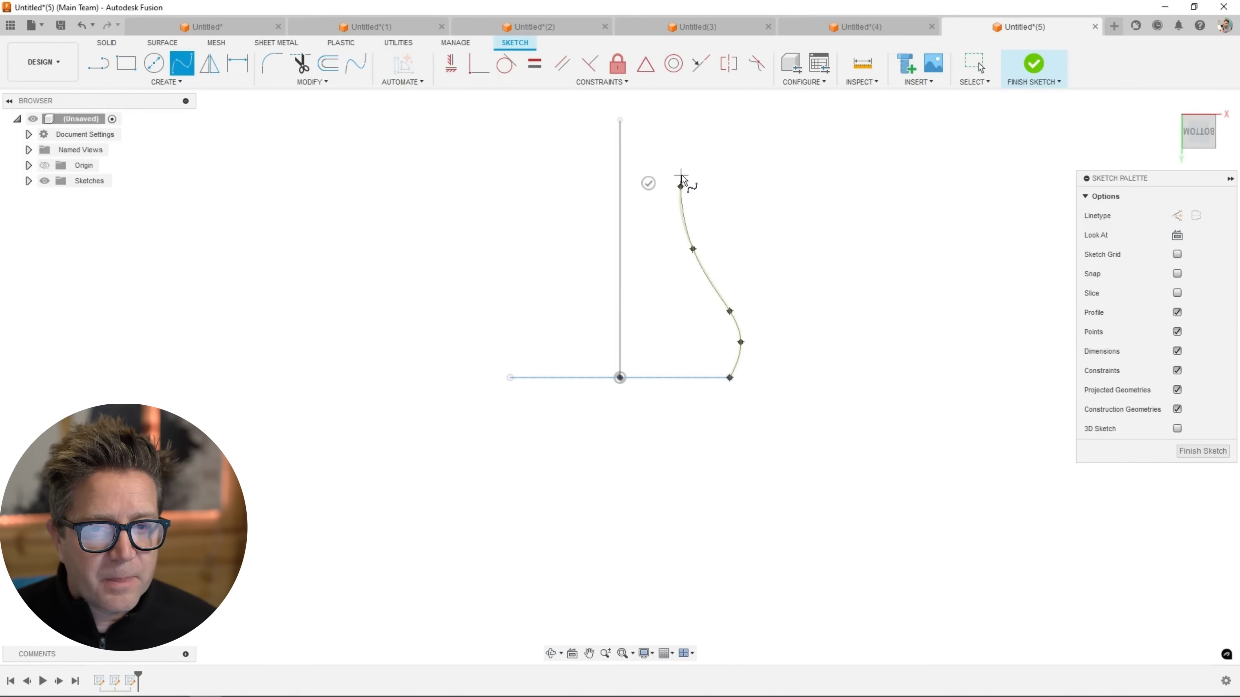
click(694, 159)
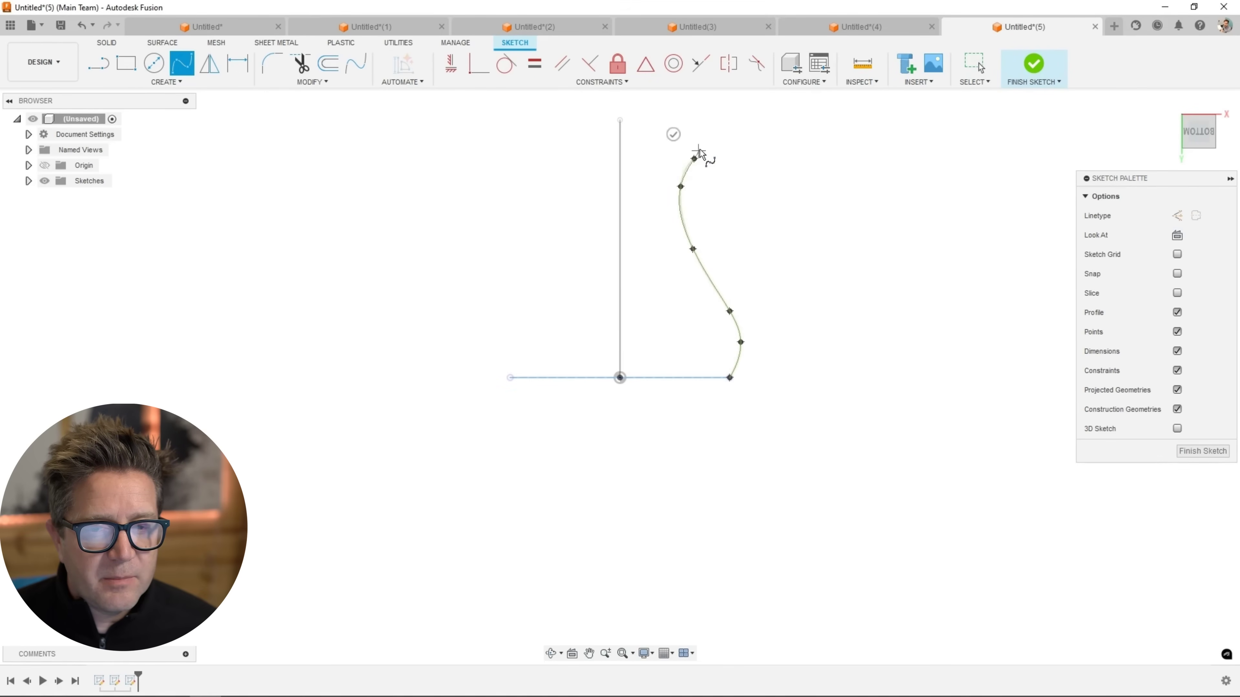
click(708, 119)
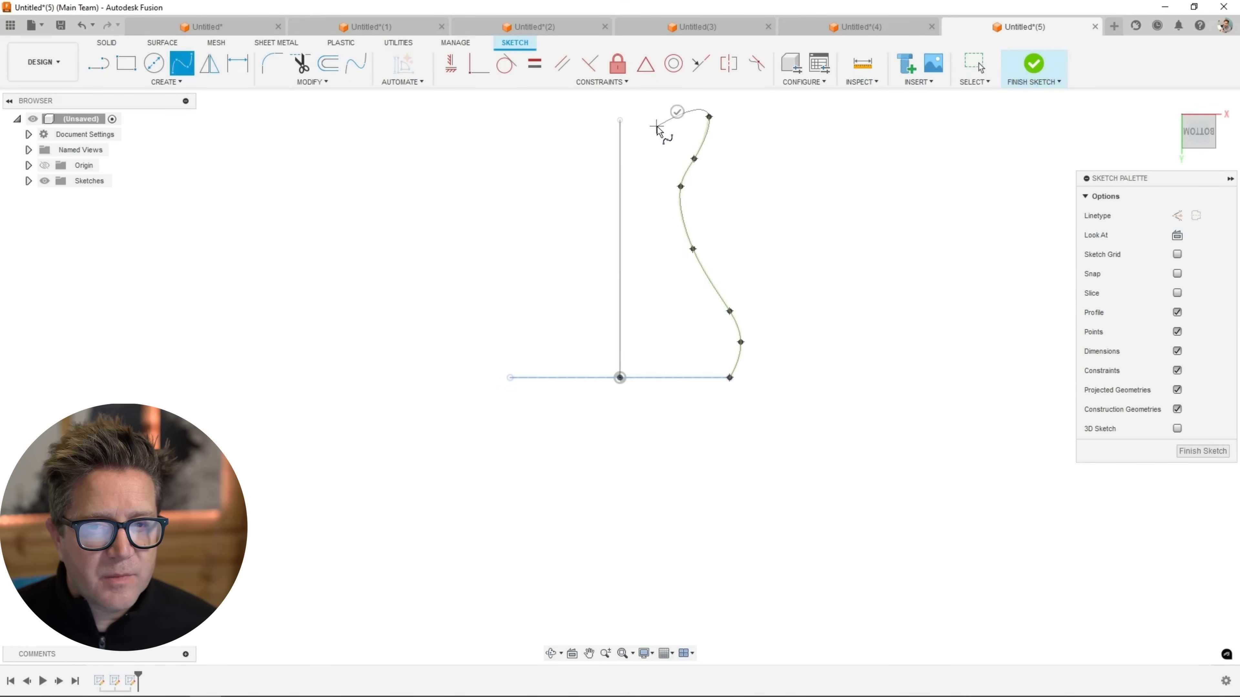
click(677, 111)
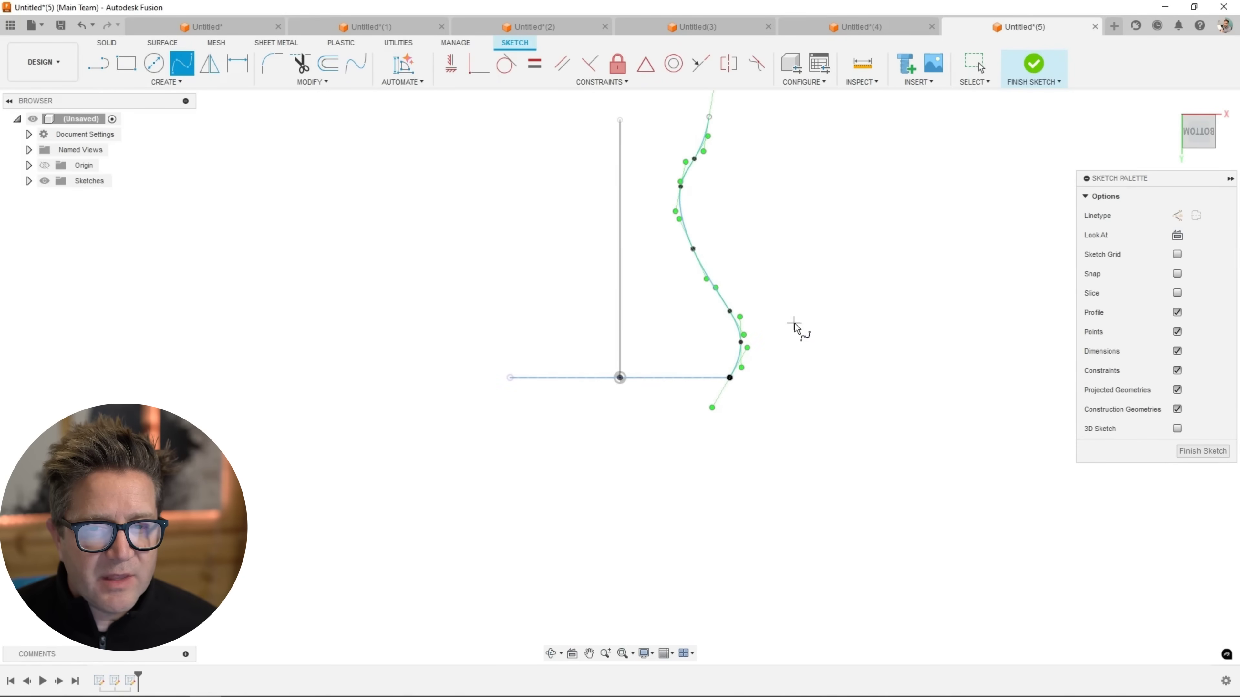
scroll(787, 313, down, 2)
shift+middle_drag(783, 313, 741, 305)
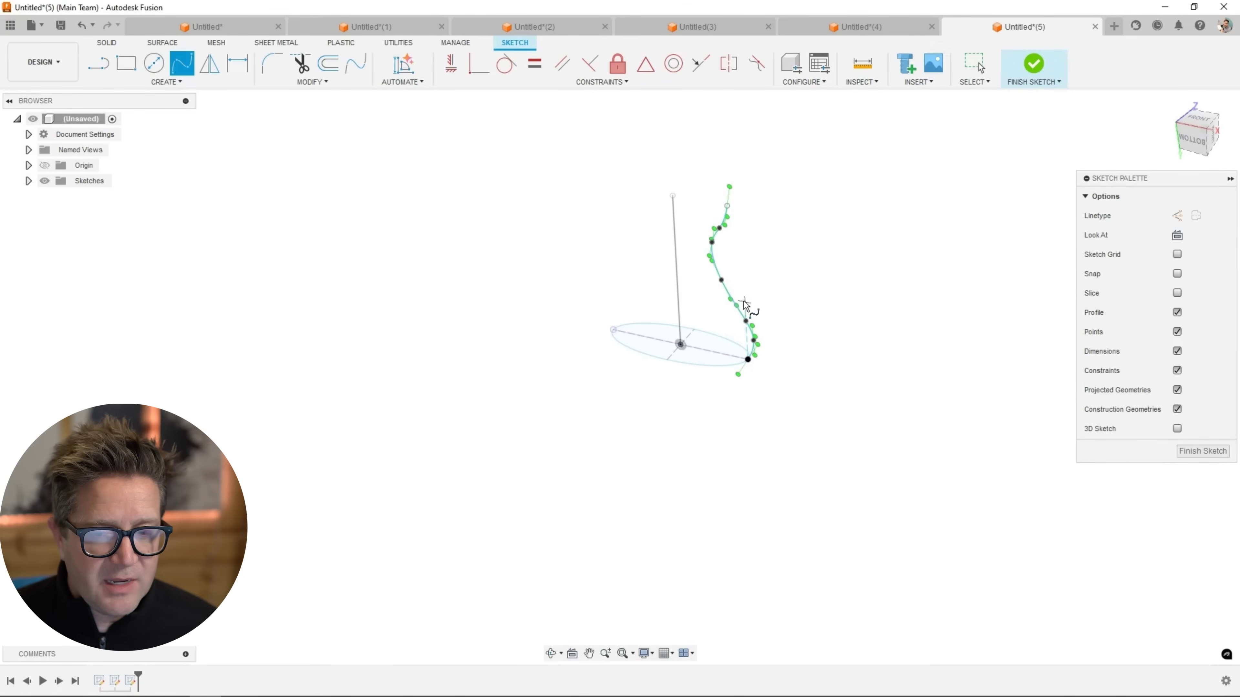
key(Escape)
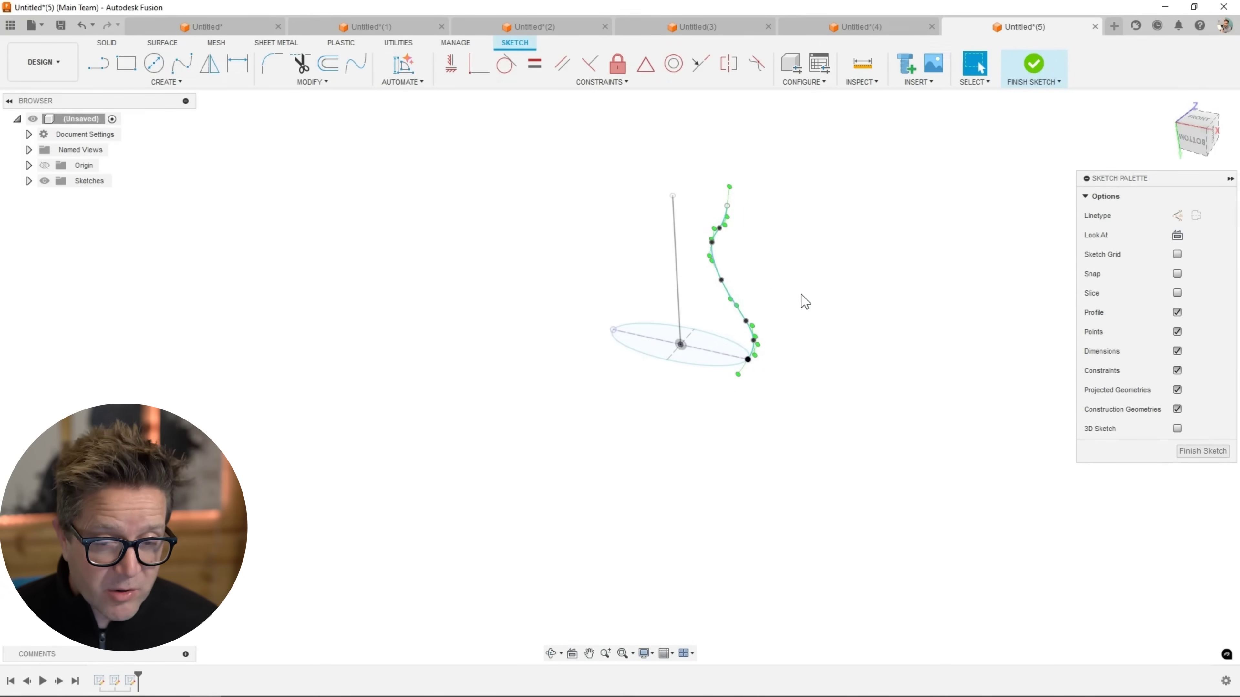
key(s)
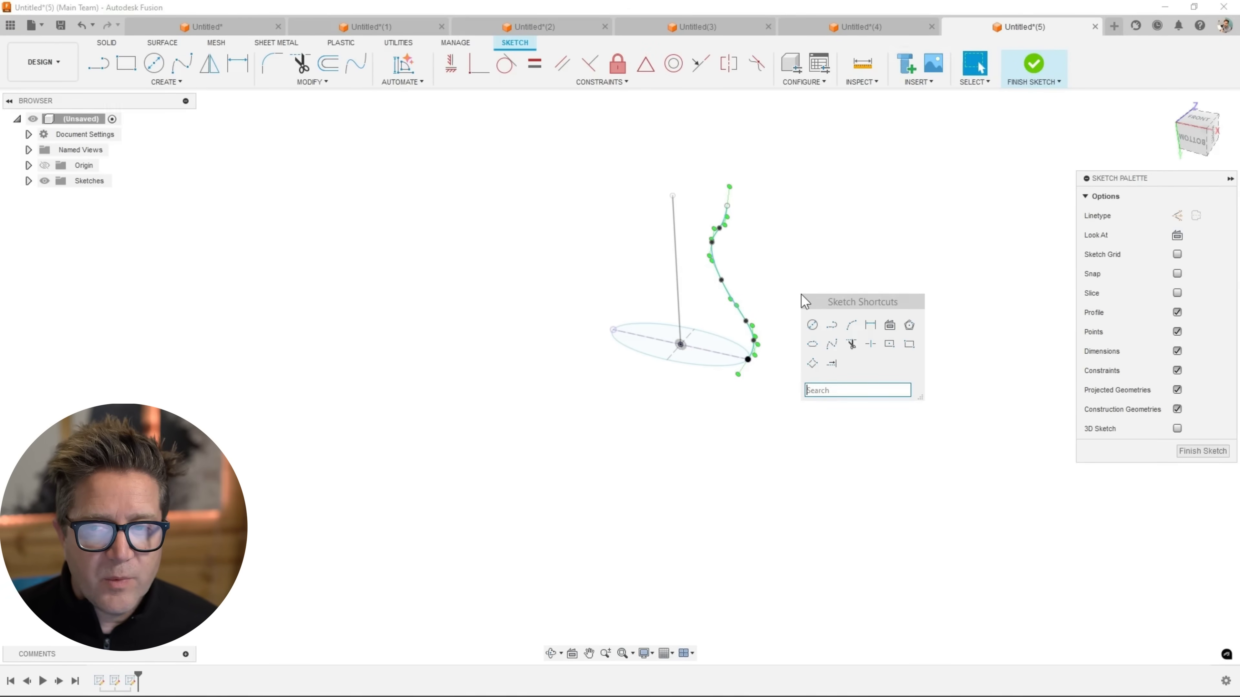
click(1032, 68)
Set up a Single Path sweep with the ellipse as profile and the straight line as path.
text(s)
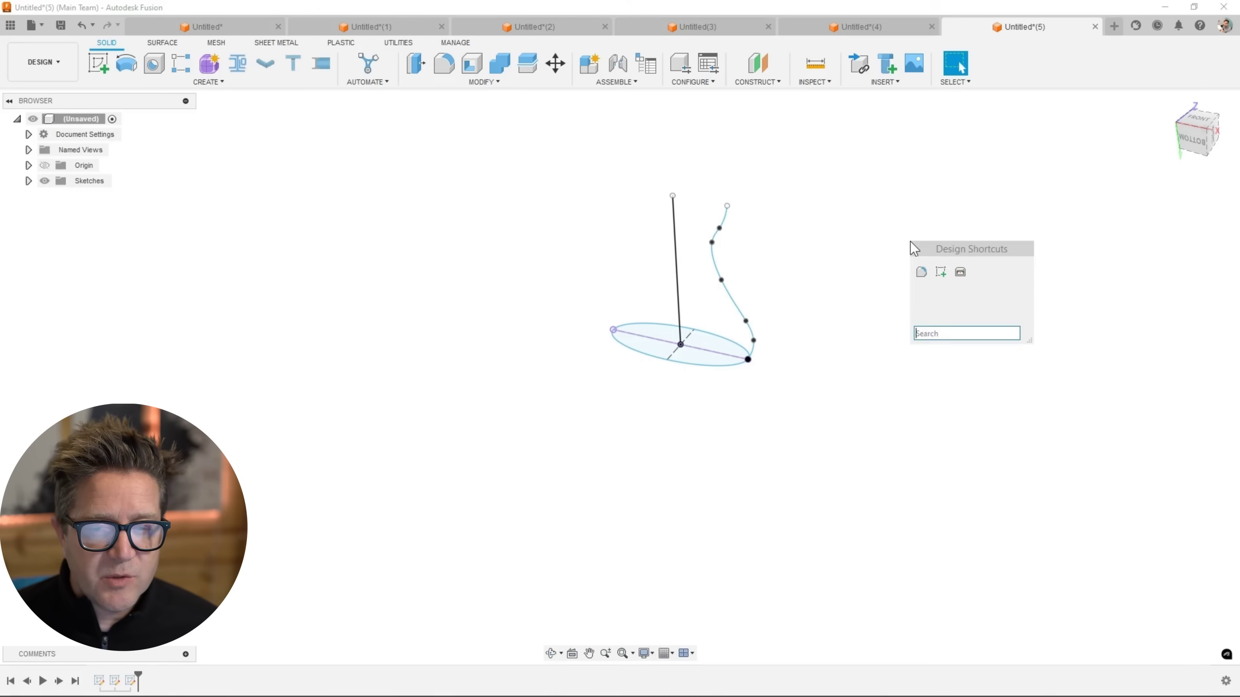
text(swee)
key(Return)
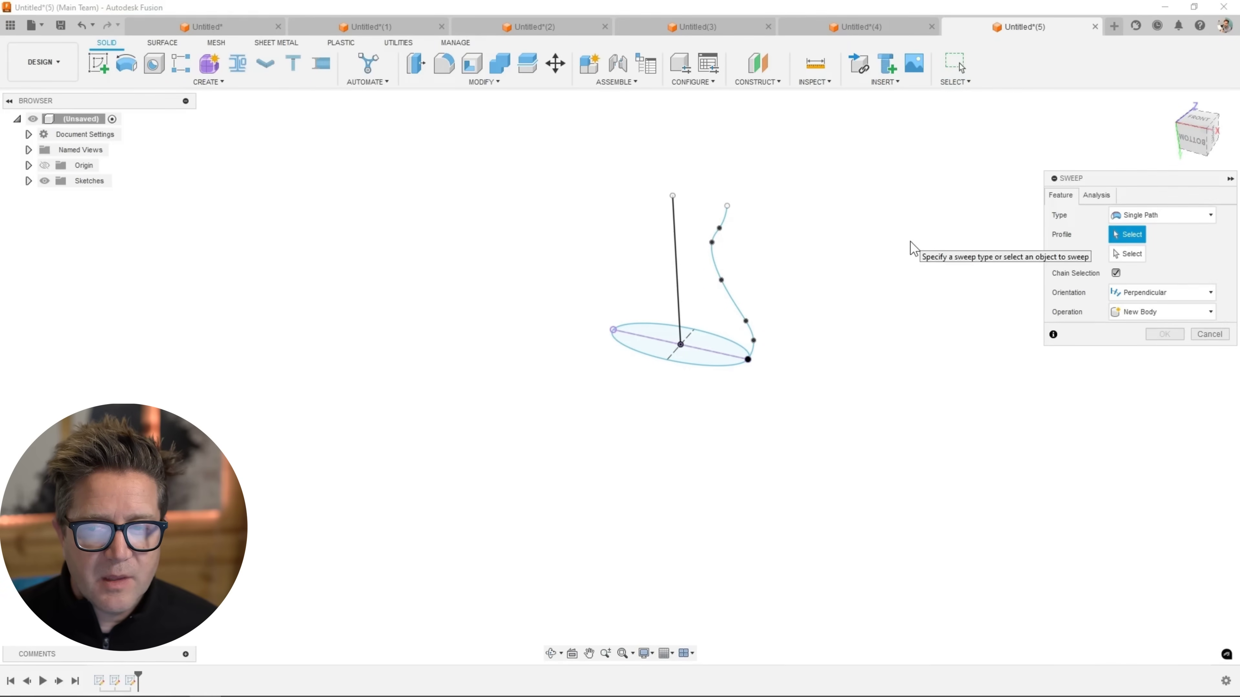
click(692, 346)
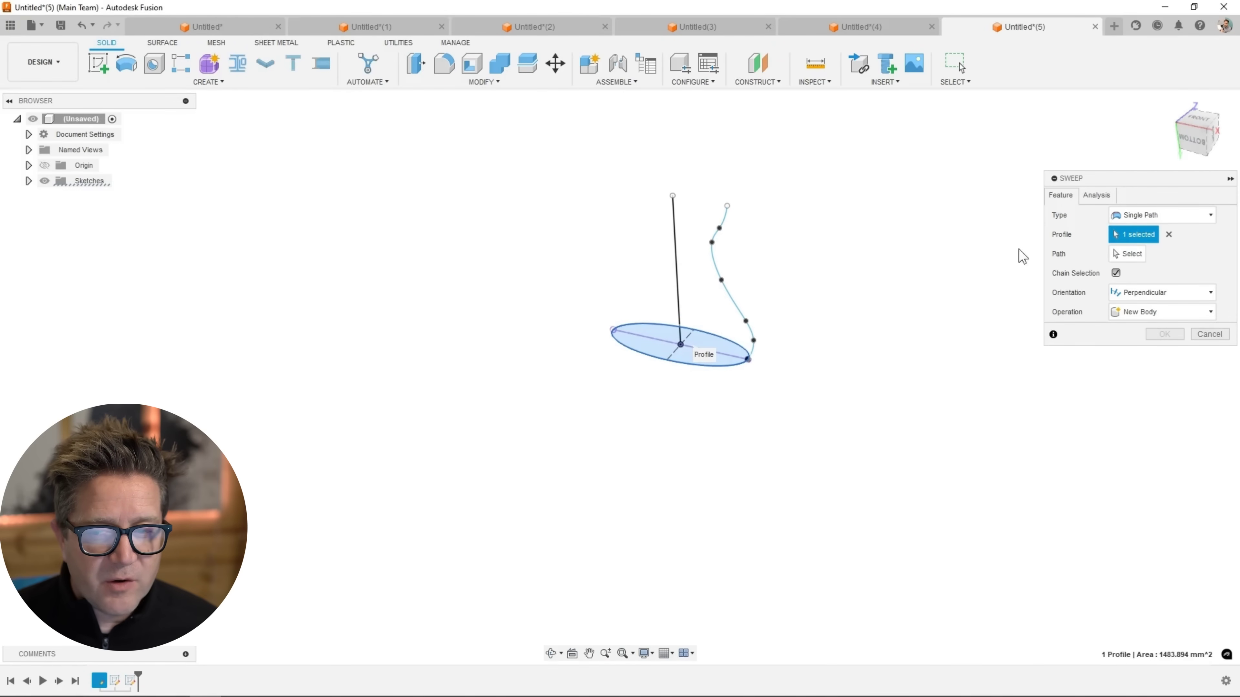
click(1126, 254)
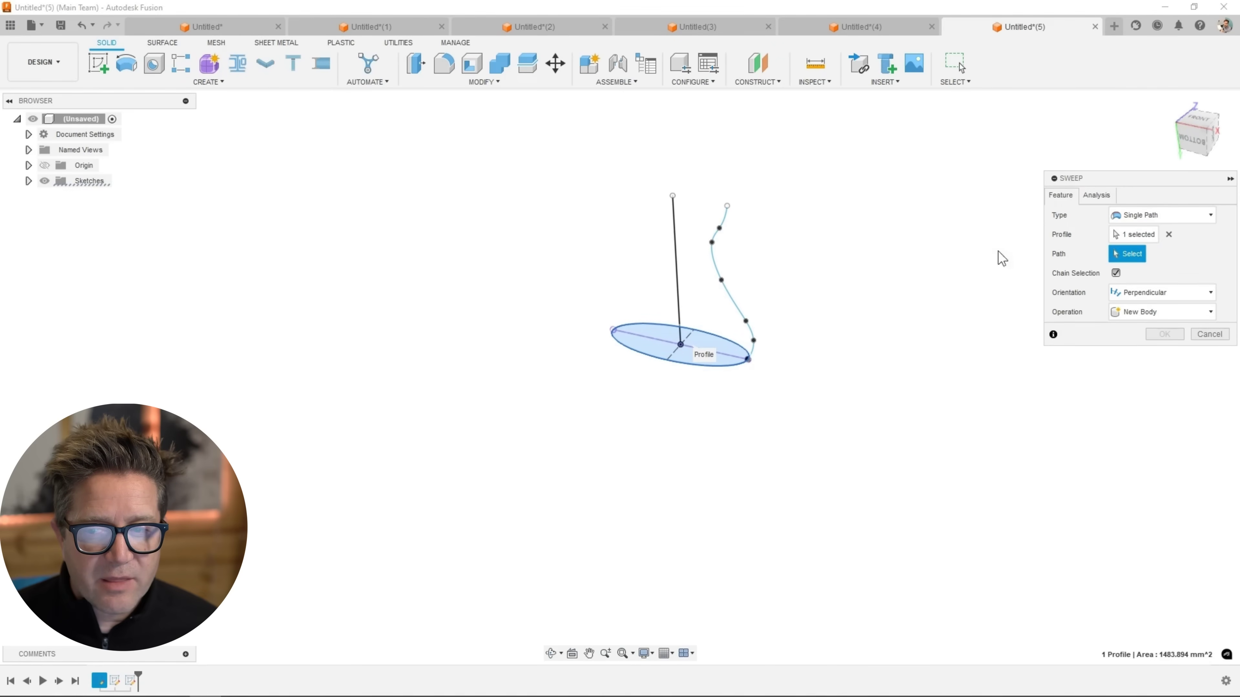
click(678, 264)
scroll(766, 293, up, 2)
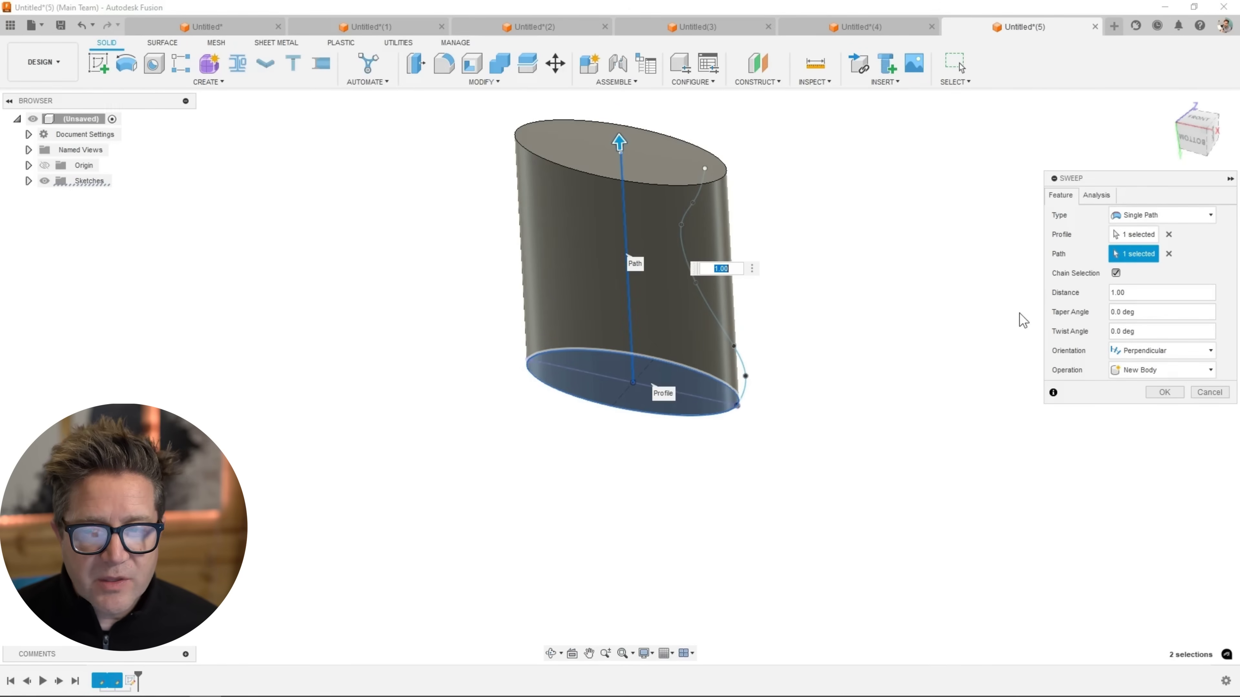
Change the sweep type to Path + Guide Rail and use the S-shaped spline as the guide rail.
click(1183, 215)
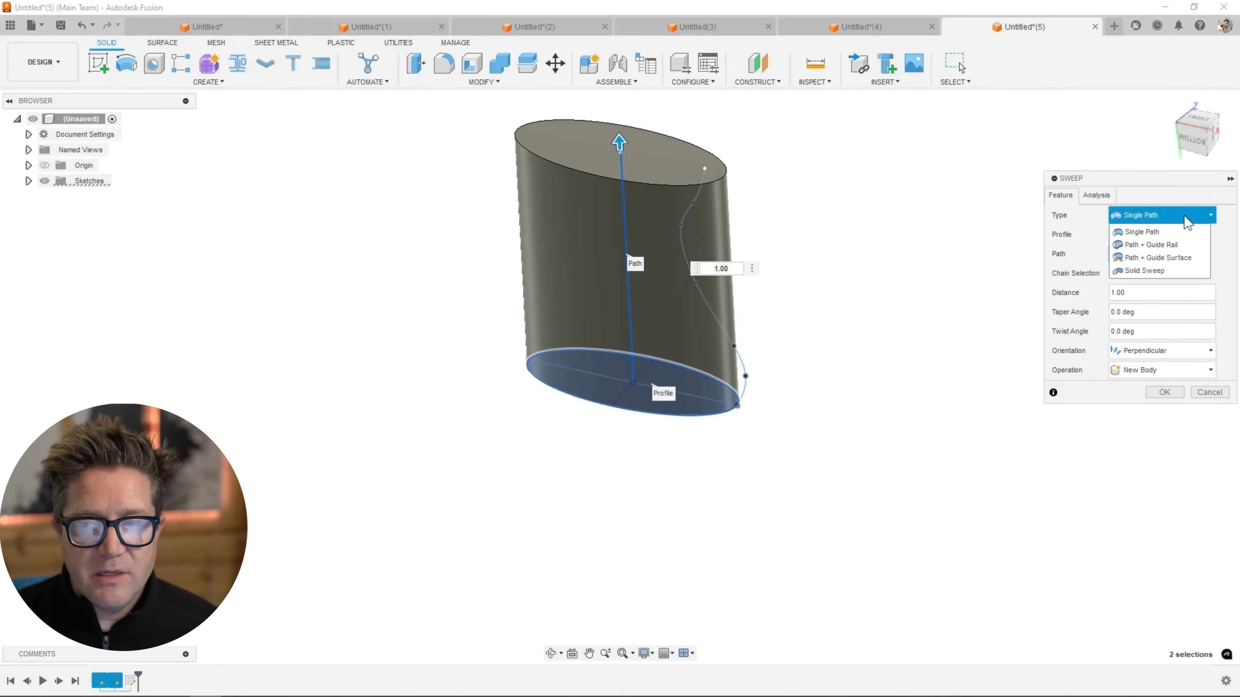
click(1166, 242)
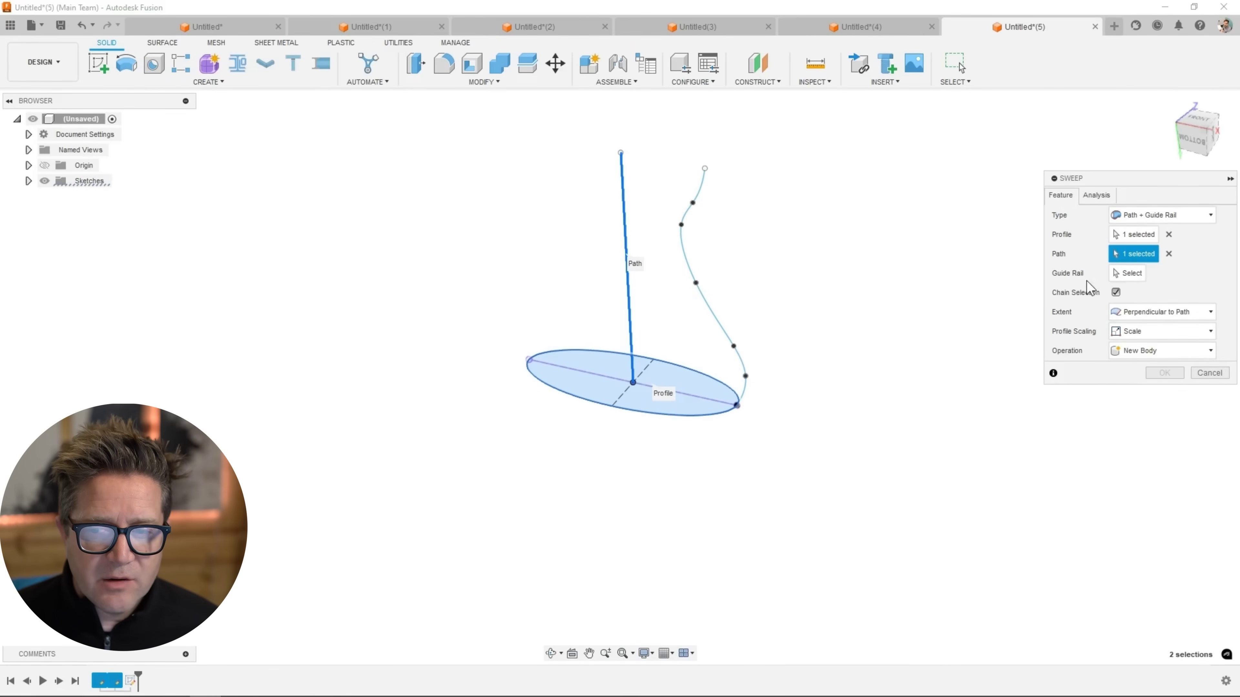
click(718, 312)
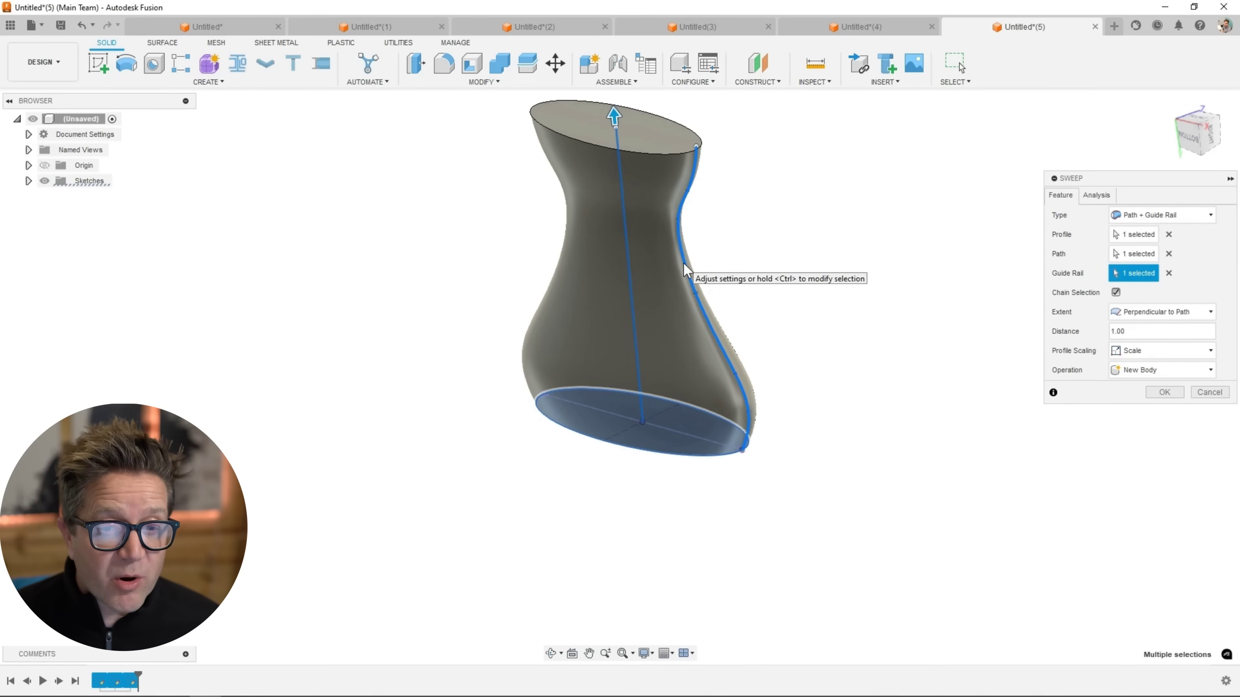
Inspect the guide-rail sweep's preview and set its profile scaling to Stretch.
scroll(685, 281, up, 3)
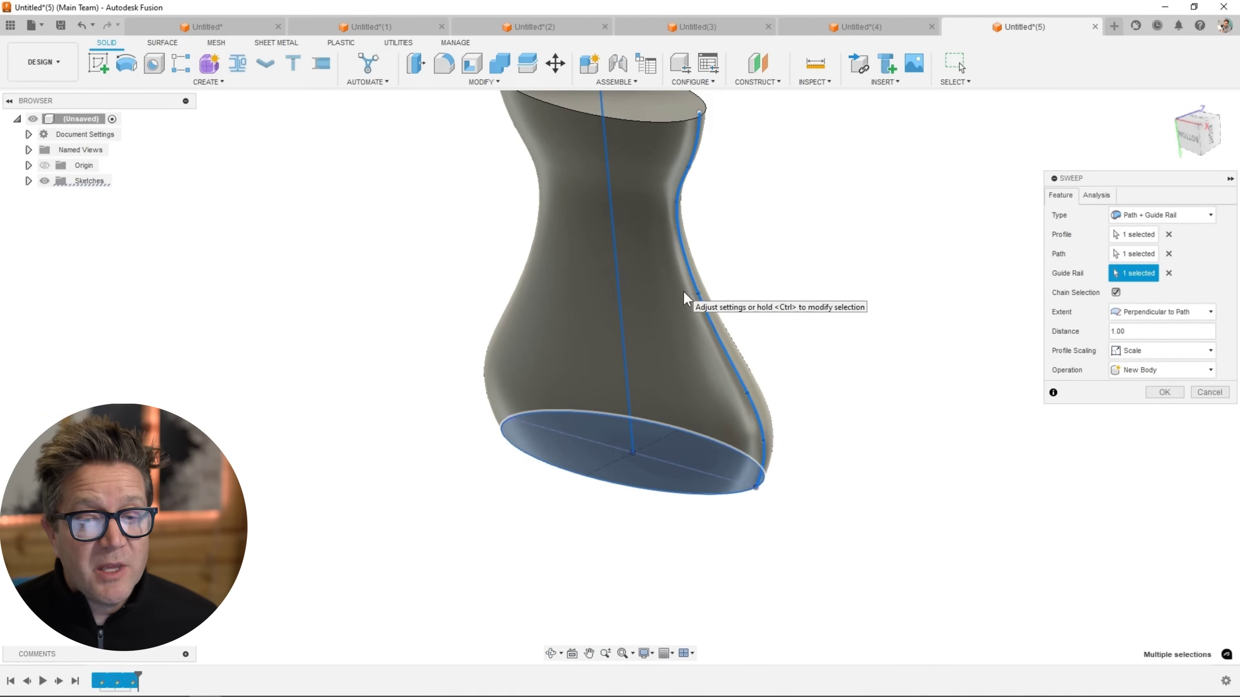
scroll(688, 388, down, 3)
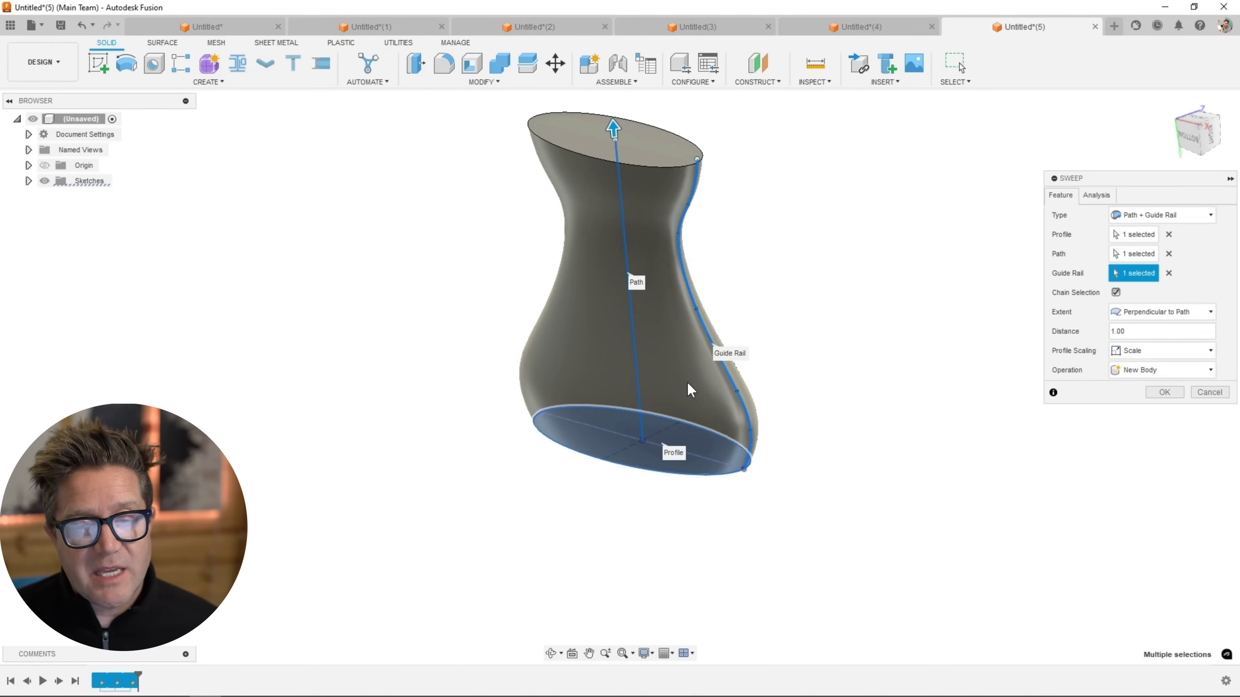
click(688, 383)
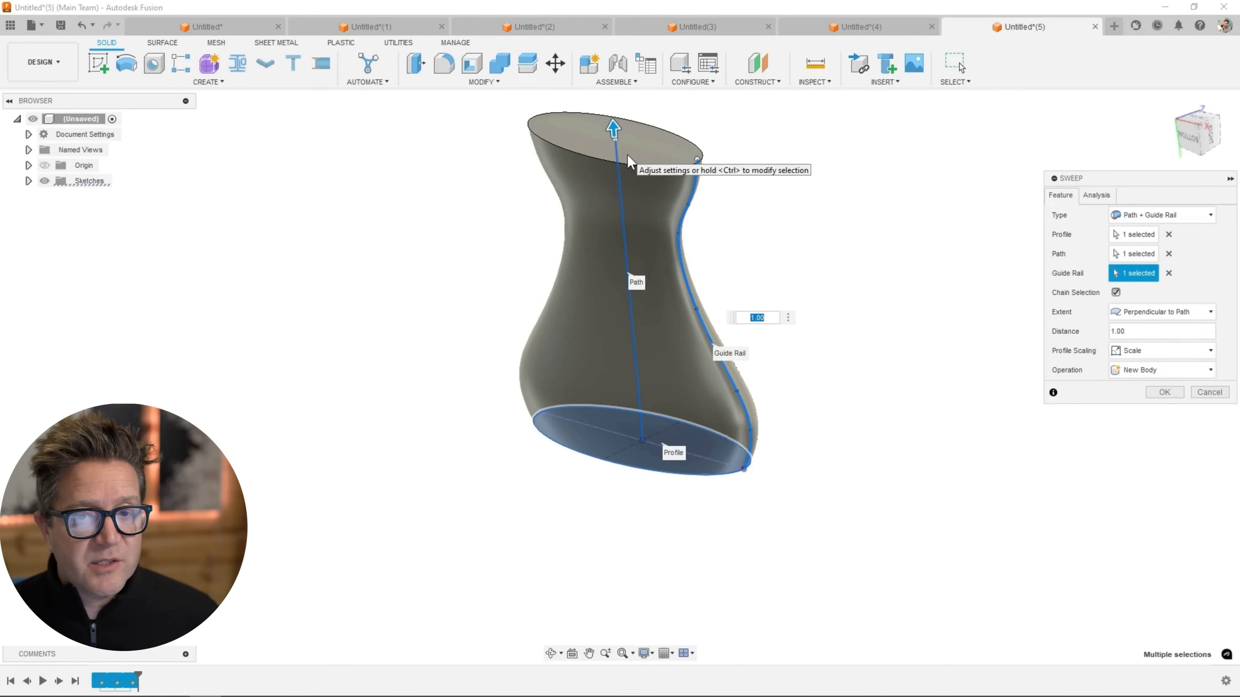
mouse_move(781, 388)
shift+middle_down()
mouse_move(794, 393)
mouse_move(794, 372)
shift+middle_up()
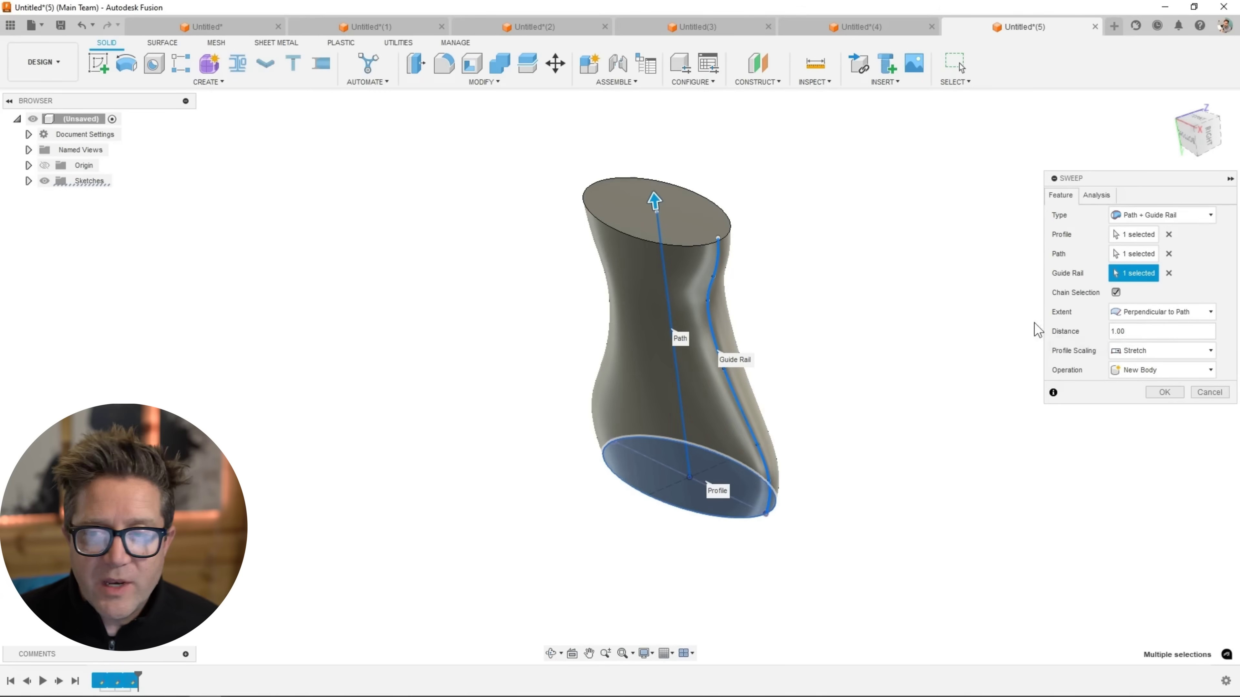
Inspect the guide-rail sweep's stretched preview in side view and from the broad face.
shift+middle_drag(898, 398, 897, 391)
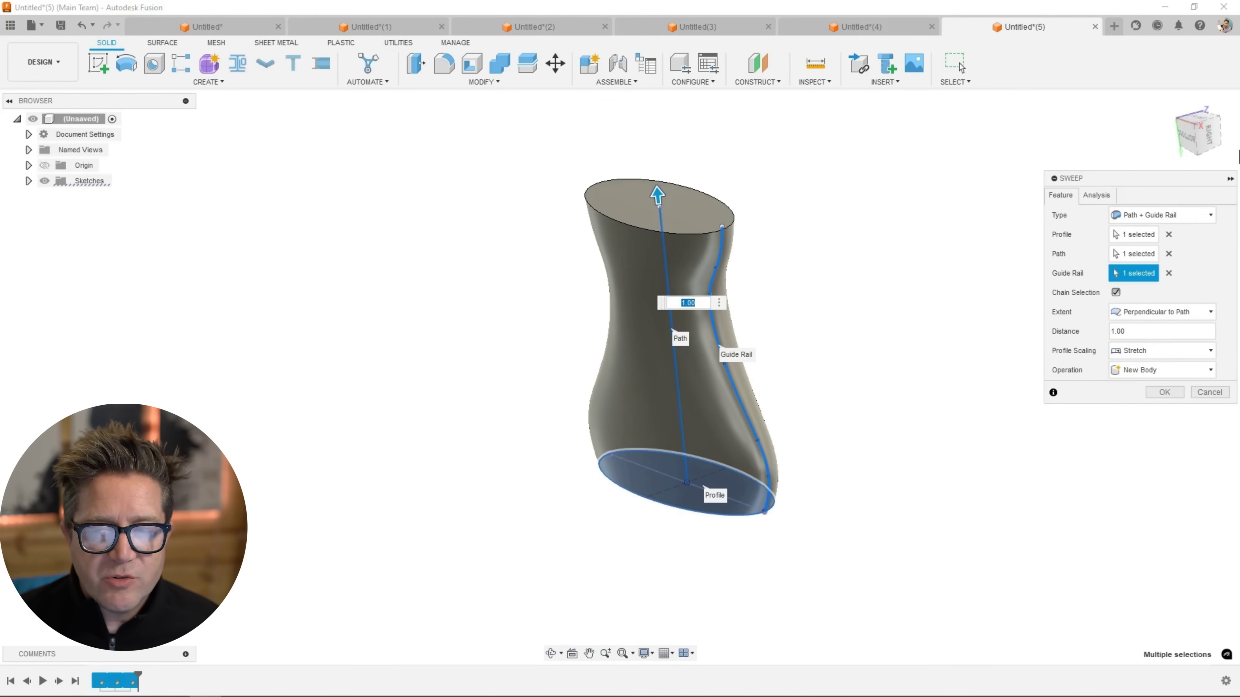
click(1205, 131)
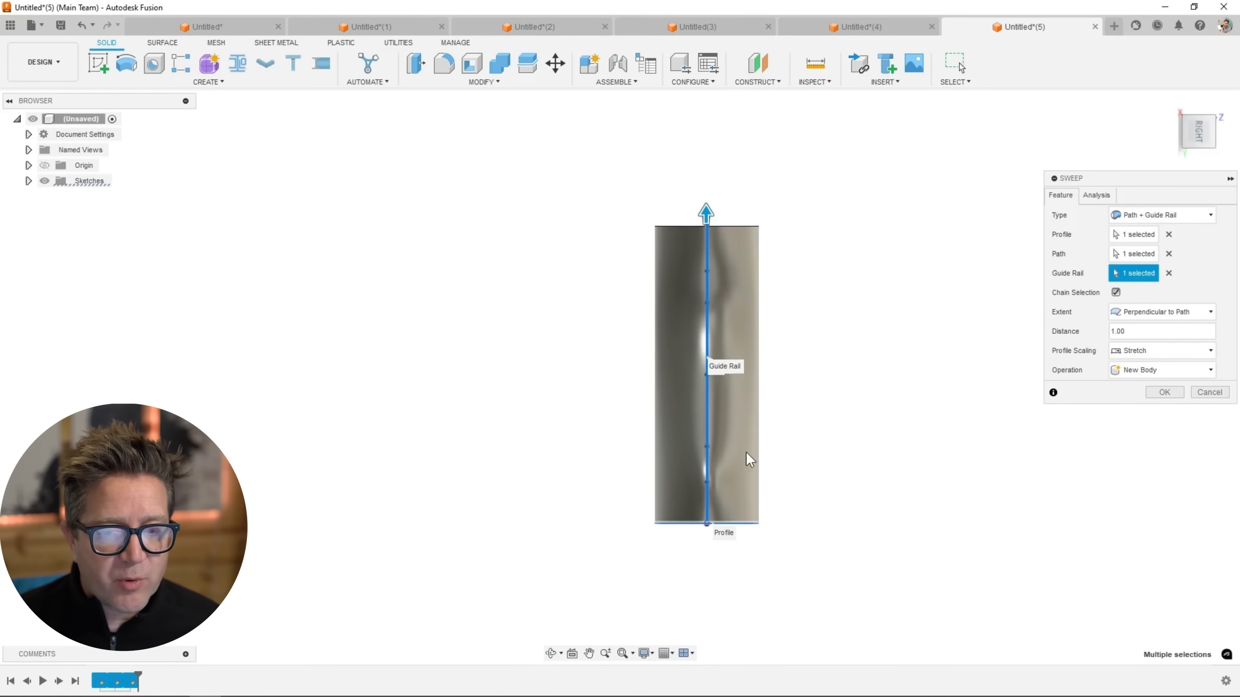
shift+middle_drag(729, 405, 825, 405)
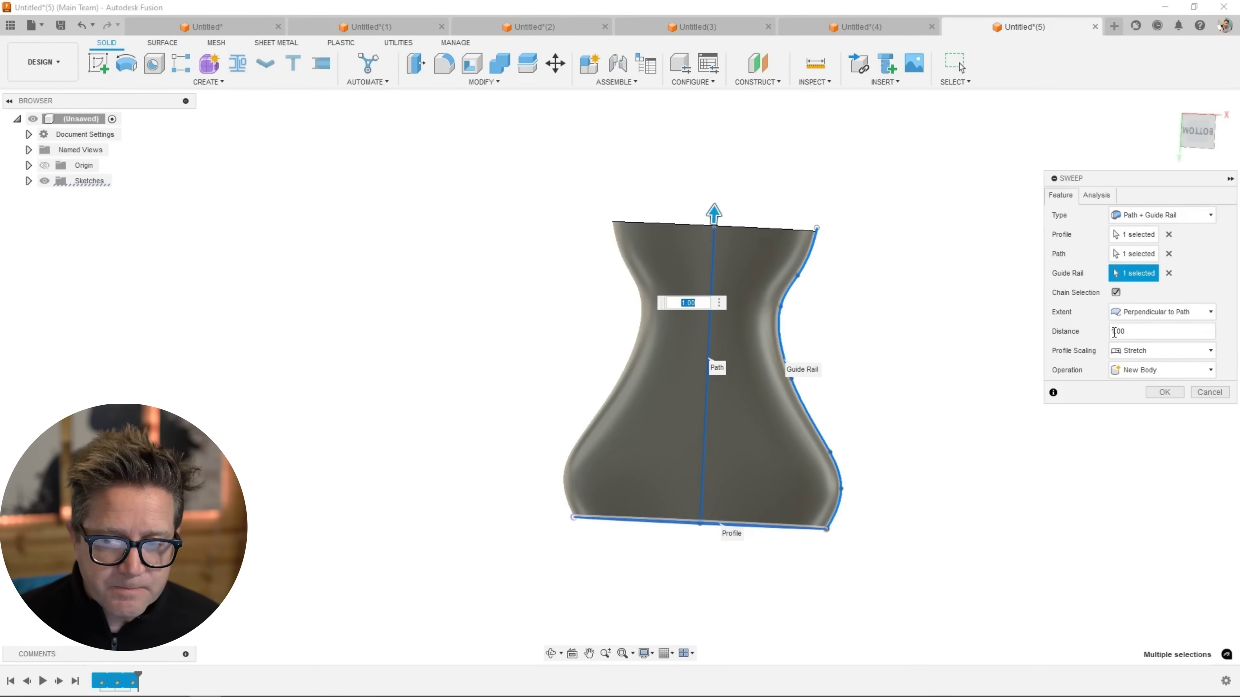
Switch the guide-rail sweep's profile scaling to Scale and inspect the preview in side view and at an angle.
click(1133, 352)
click(1137, 367)
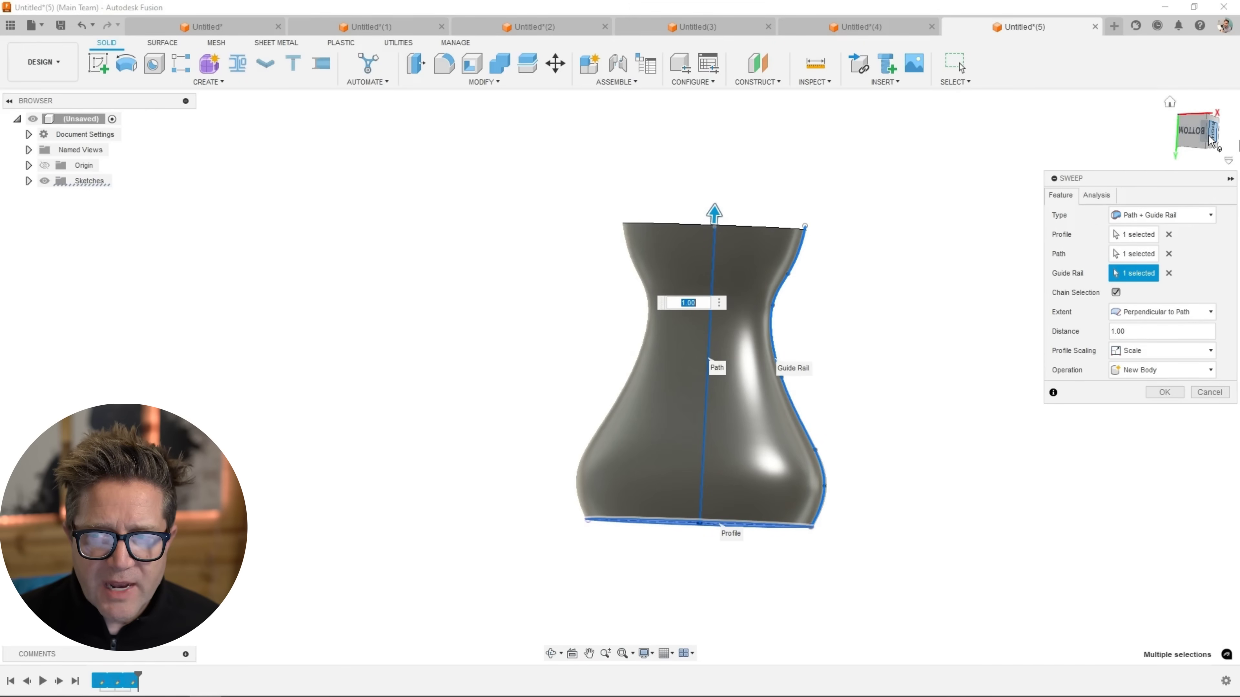
click(1210, 138)
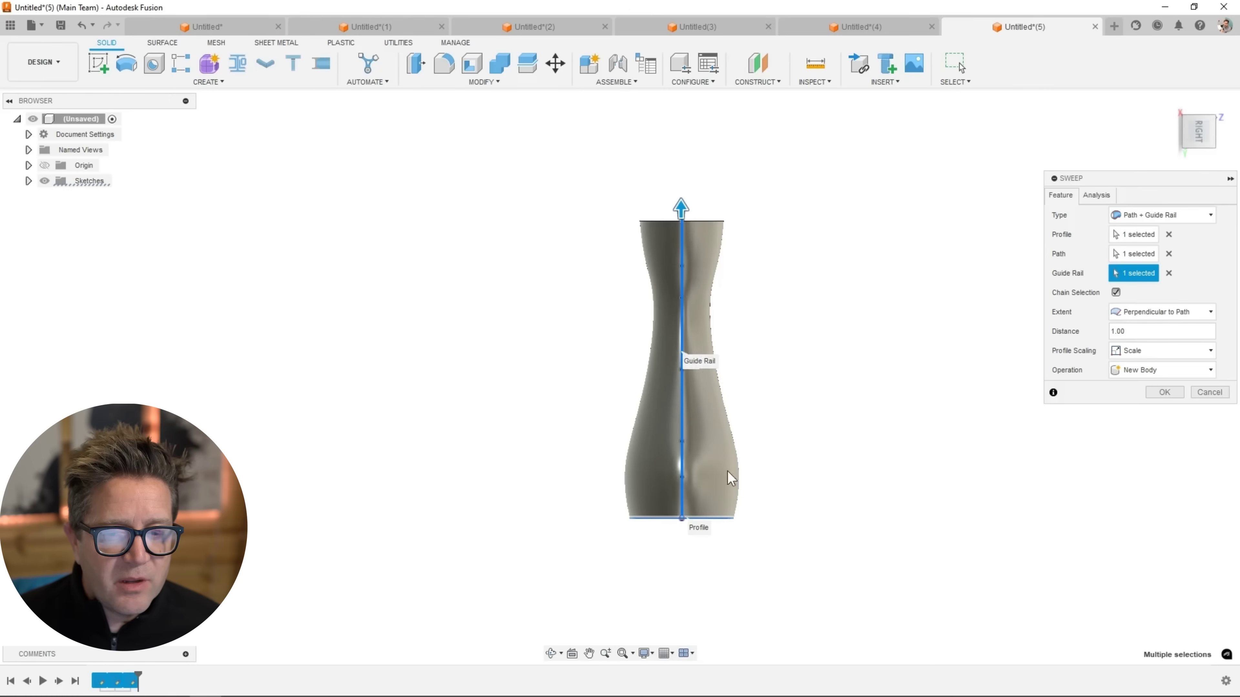
shift+middle_drag(742, 461, 802, 485)
shift+middle_drag(740, 362, 754, 455)
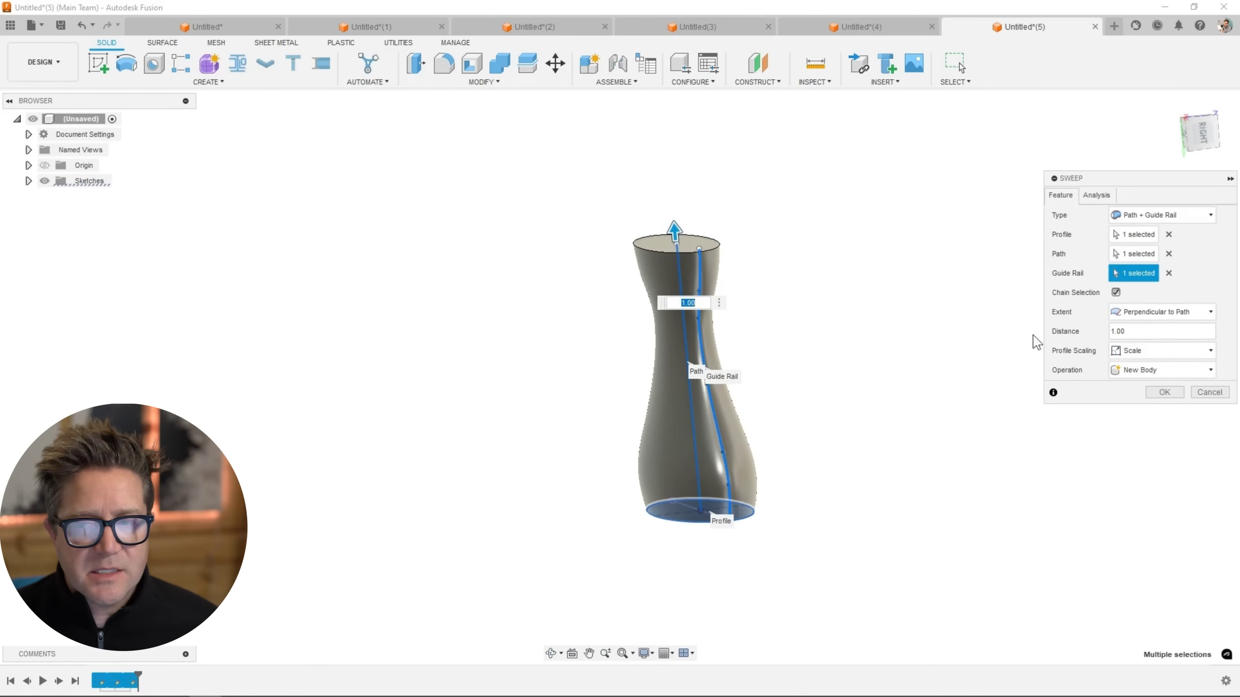
Set the guide-rail sweep's profile scaling to Stretch.
click(1147, 351)
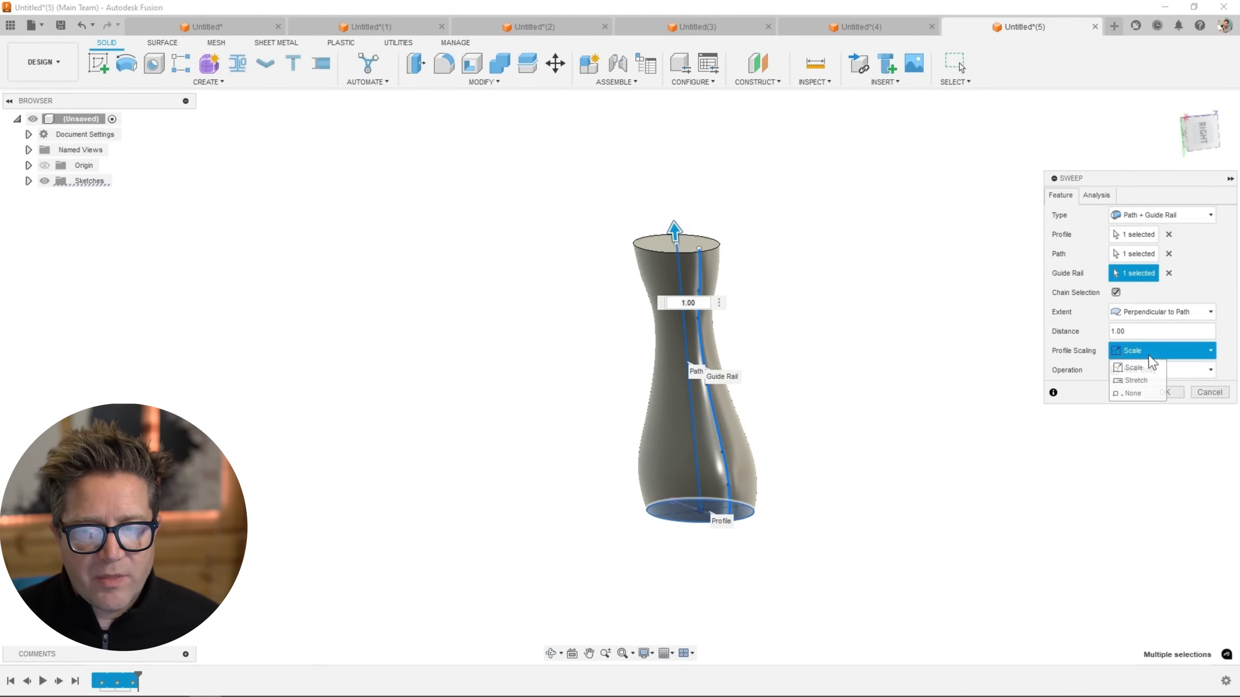
click(1149, 380)
shift+middle_drag(892, 450, 825, 464)
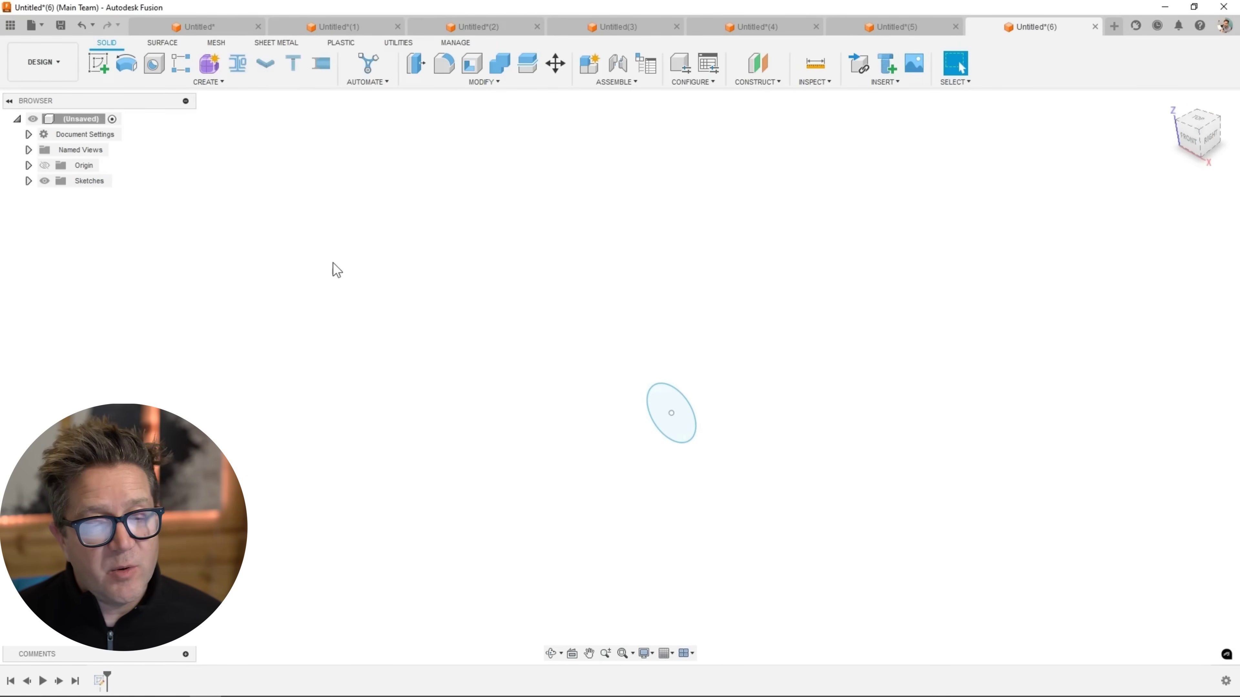
In the design with the offset circle, create a second sketch on the front plane and finish it.
click(671, 412)
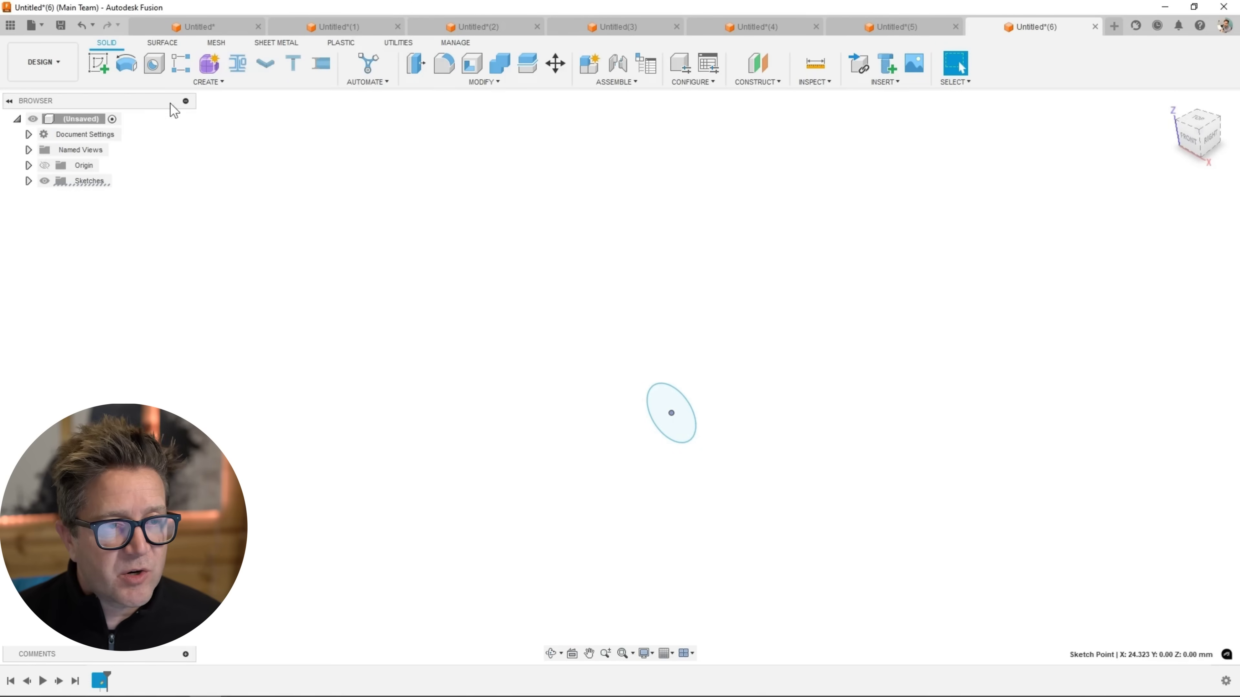
click(111, 68)
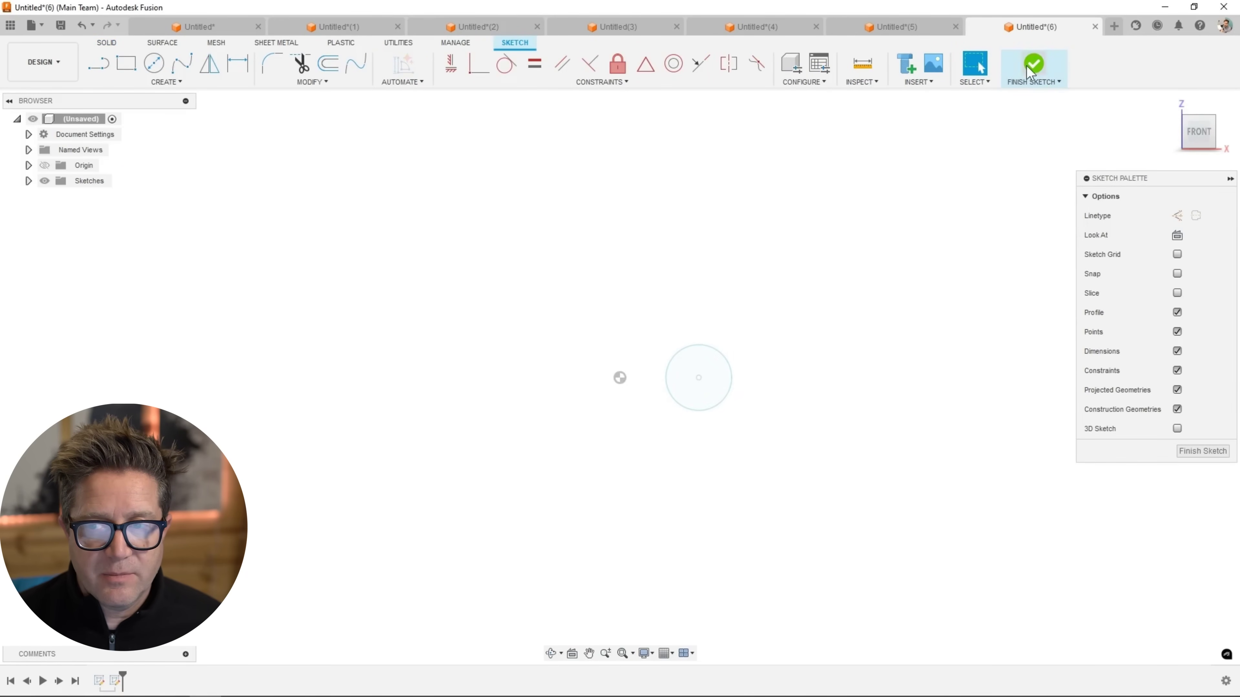
click(1028, 70)
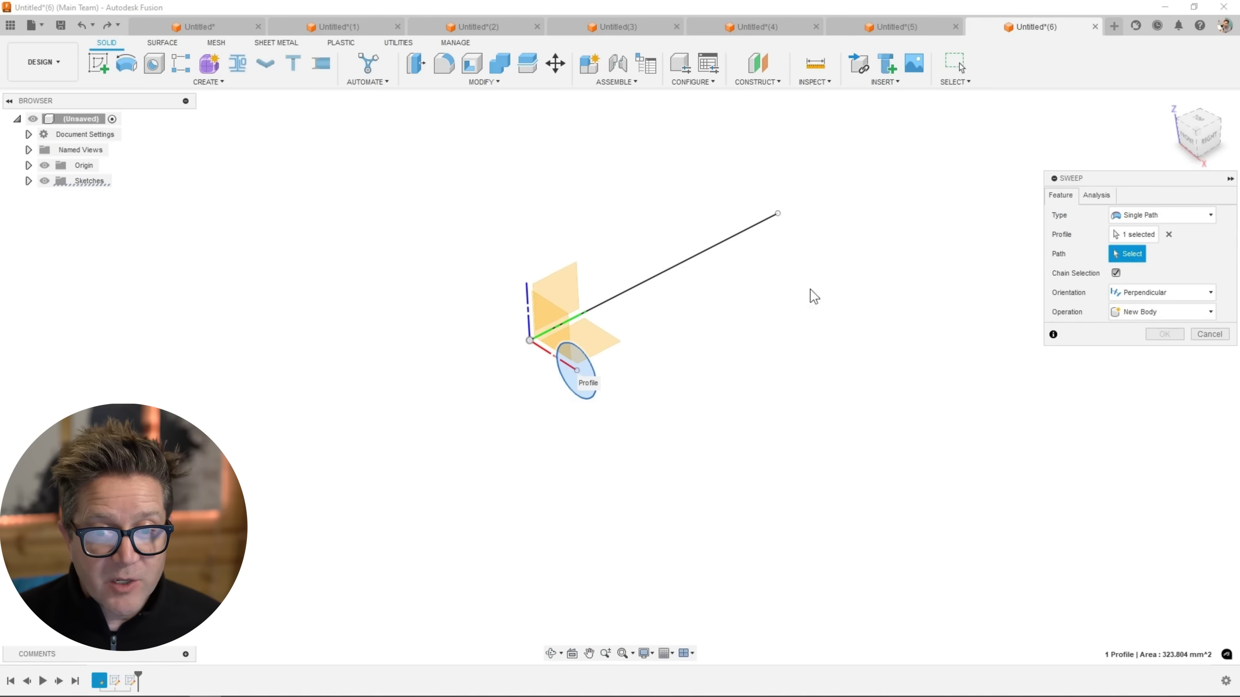
Set up a Single Path sweep of the circle along the straight line from the origin with a twist angle of 720 degrees.
click(625, 290)
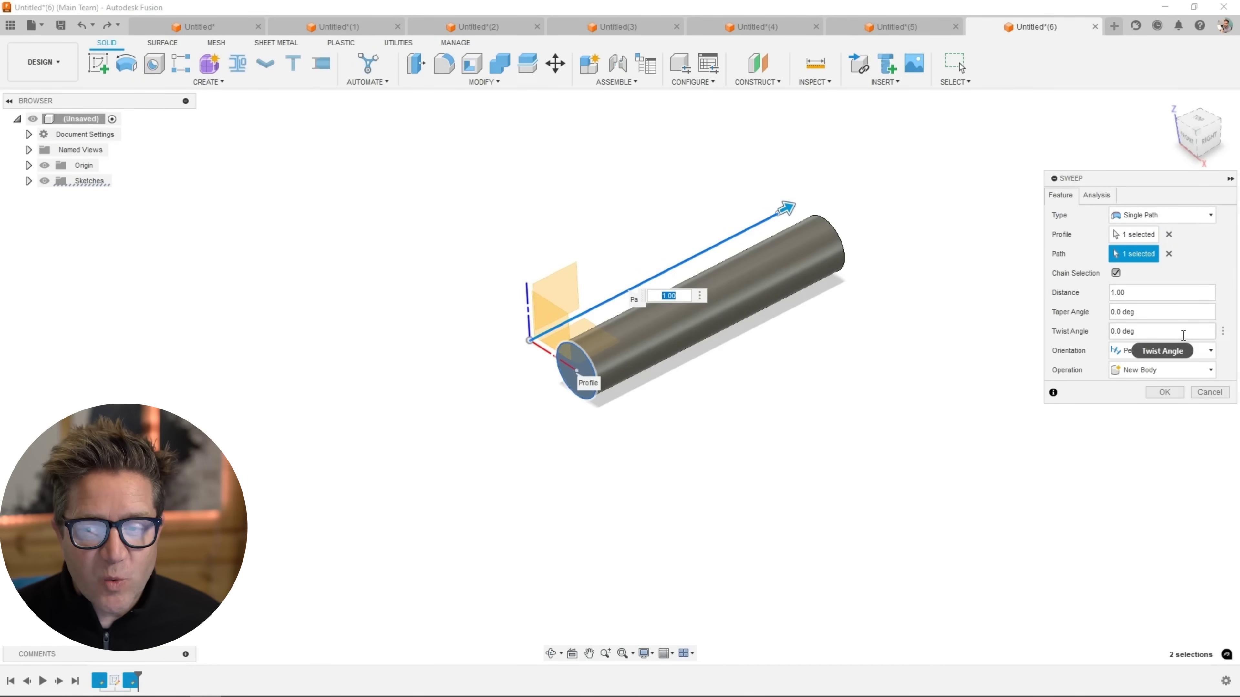
click(1170, 332)
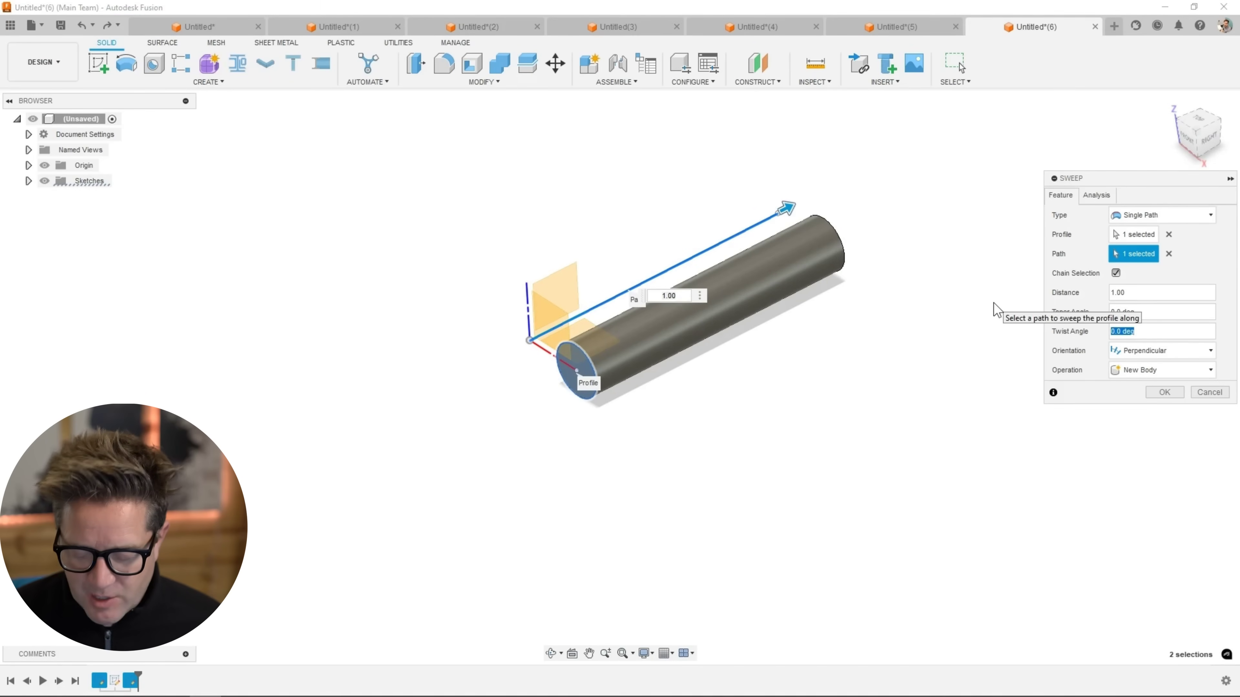
key(Return)
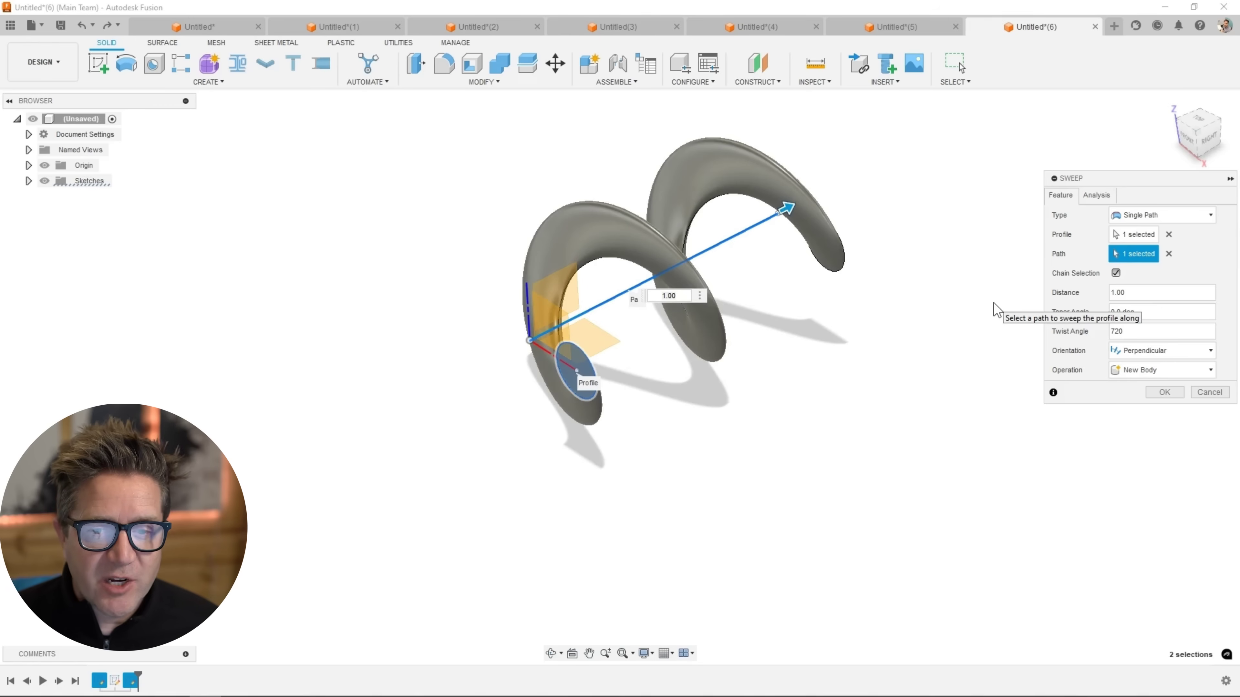
shift+middle_drag(781, 350, 816, 370)
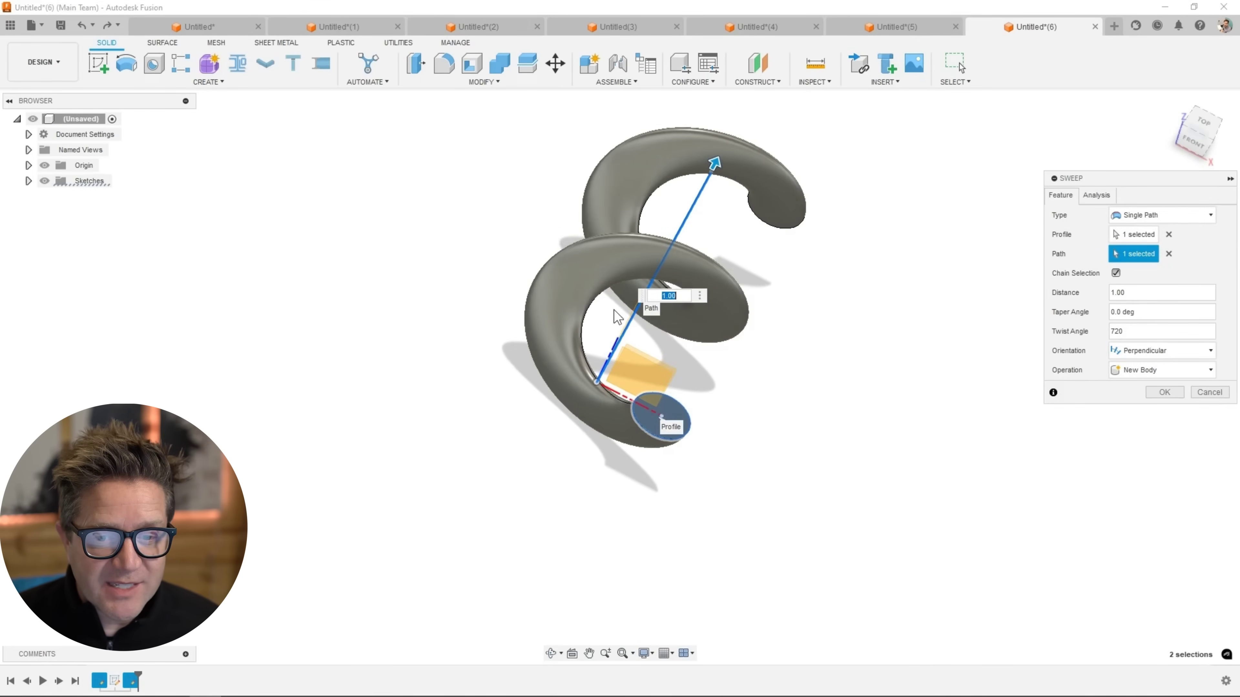
shift+middle_drag(629, 313, 599, 287)
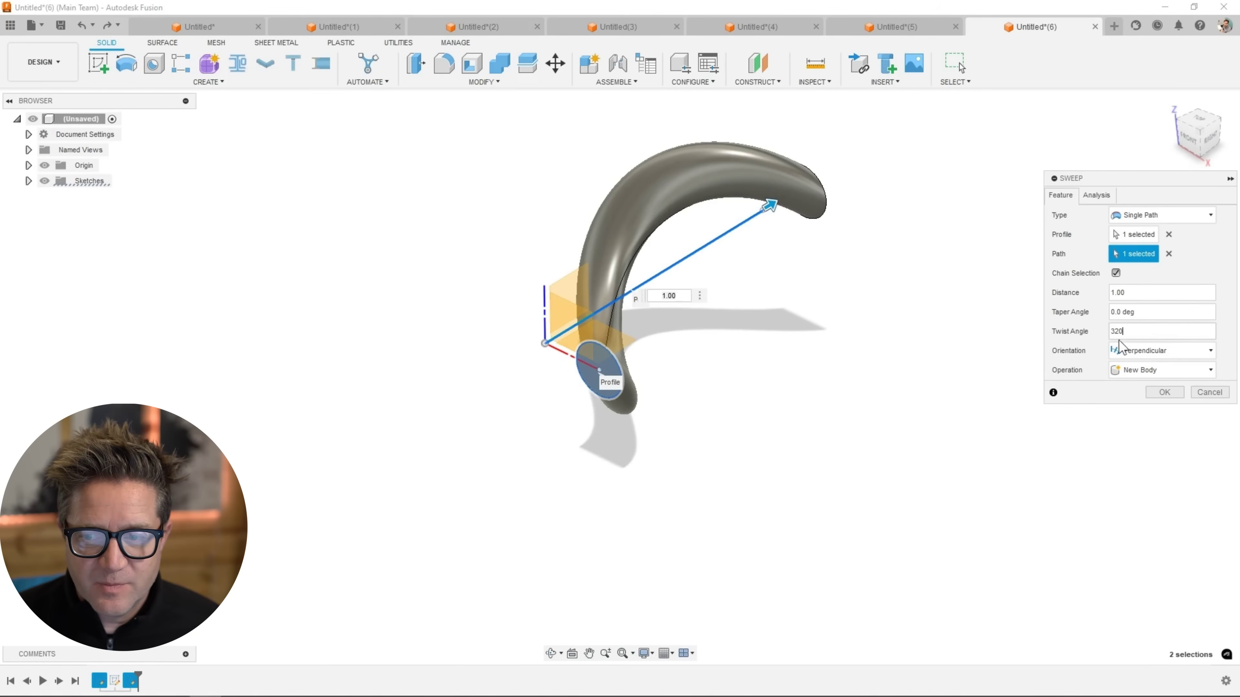
Try a twist angle of 30 degrees on the circle's sweep and inspect the preview.
double_click(1120, 331)
text(30)
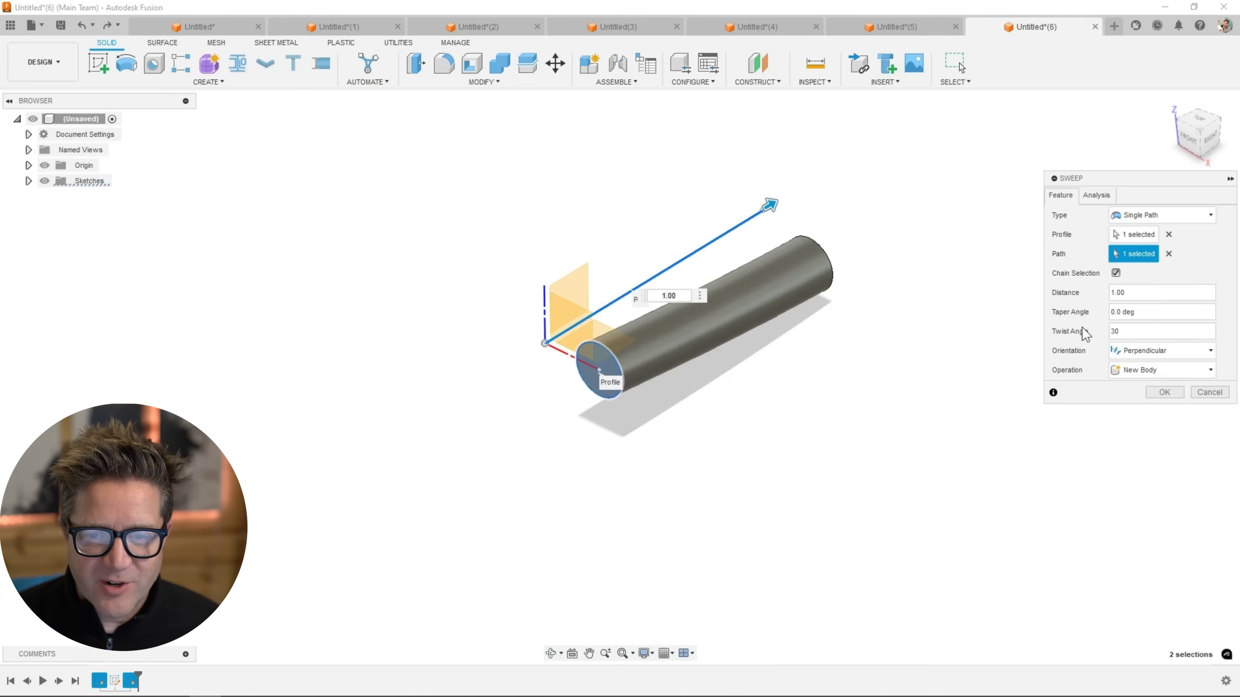
mouse_move(811, 337)
shift+middle_down()
mouse_move(788, 340)
mouse_move(827, 315)
mouse_move(789, 326)
shift+middle_up()
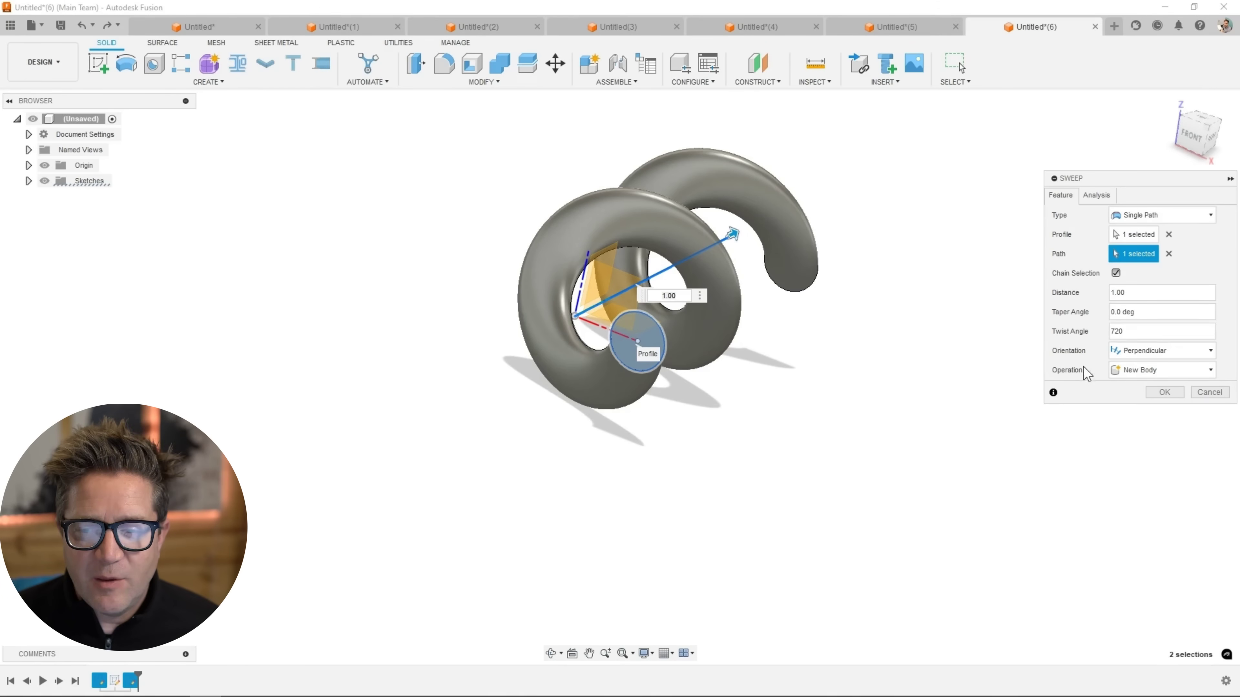
Complete the circle's sweep as a new body with a 720-degree twist angle and clear the selection.
click(1163, 392)
mouse_move(966, 382)
shift+middle_down()
mouse_move(935, 390)
mouse_move(952, 391)
shift+middle_up()
click(99, 681)
key(Escape)
Set up a circular pattern of the coiled sweep body around the straight path line.
shift+middle_drag(830, 478, 895, 489)
text(spatter)
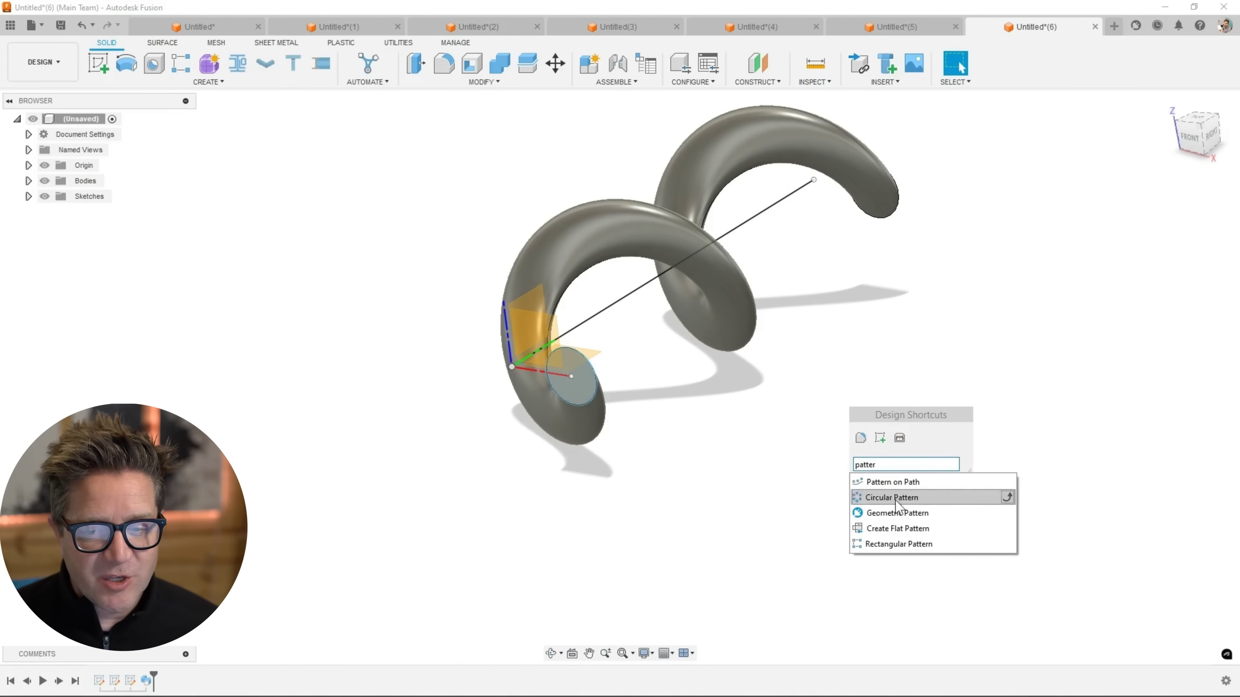
click(893, 500)
click(636, 254)
click(1147, 255)
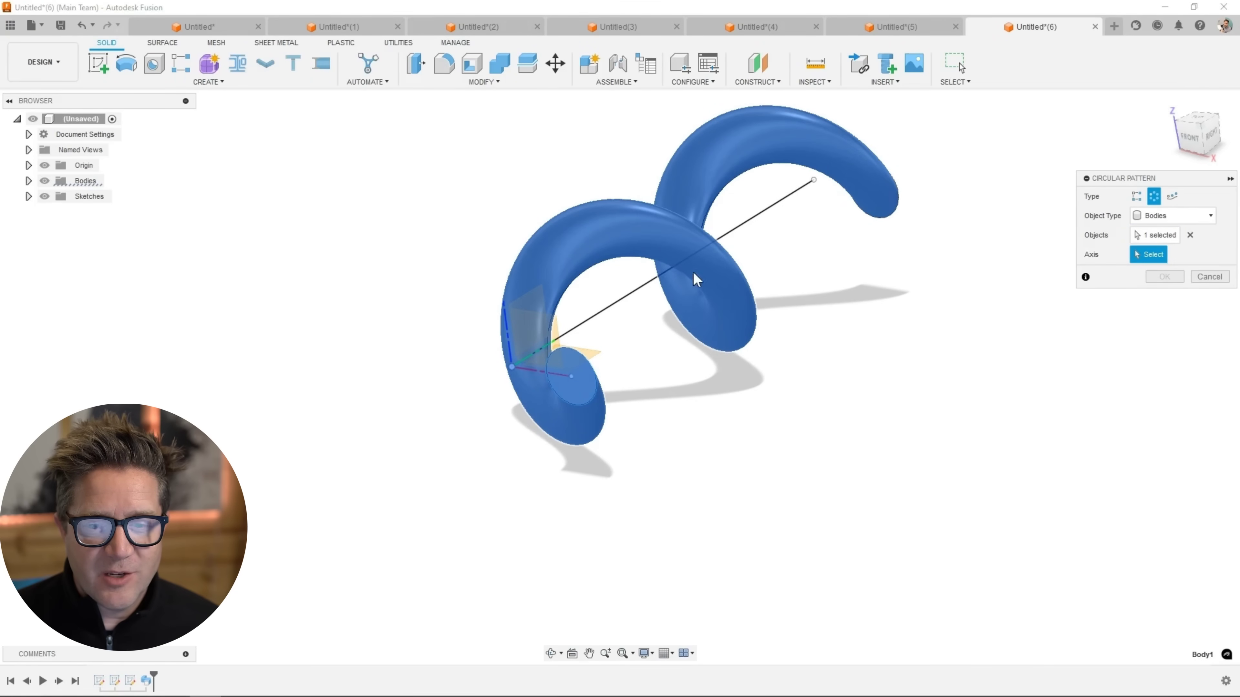
click(635, 289)
shift+middle_drag(812, 434, 835, 418)
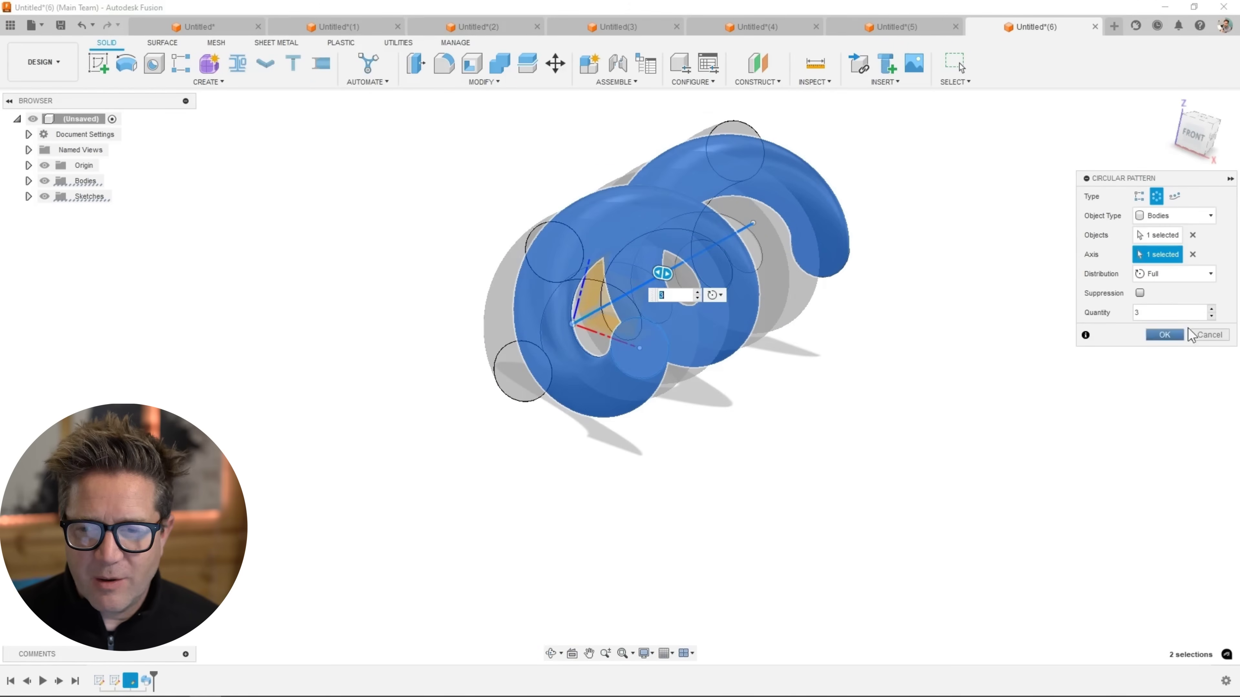
Set the circular pattern's quantity to 5 and create the pattern.
click(1211, 309)
click(1211, 308)
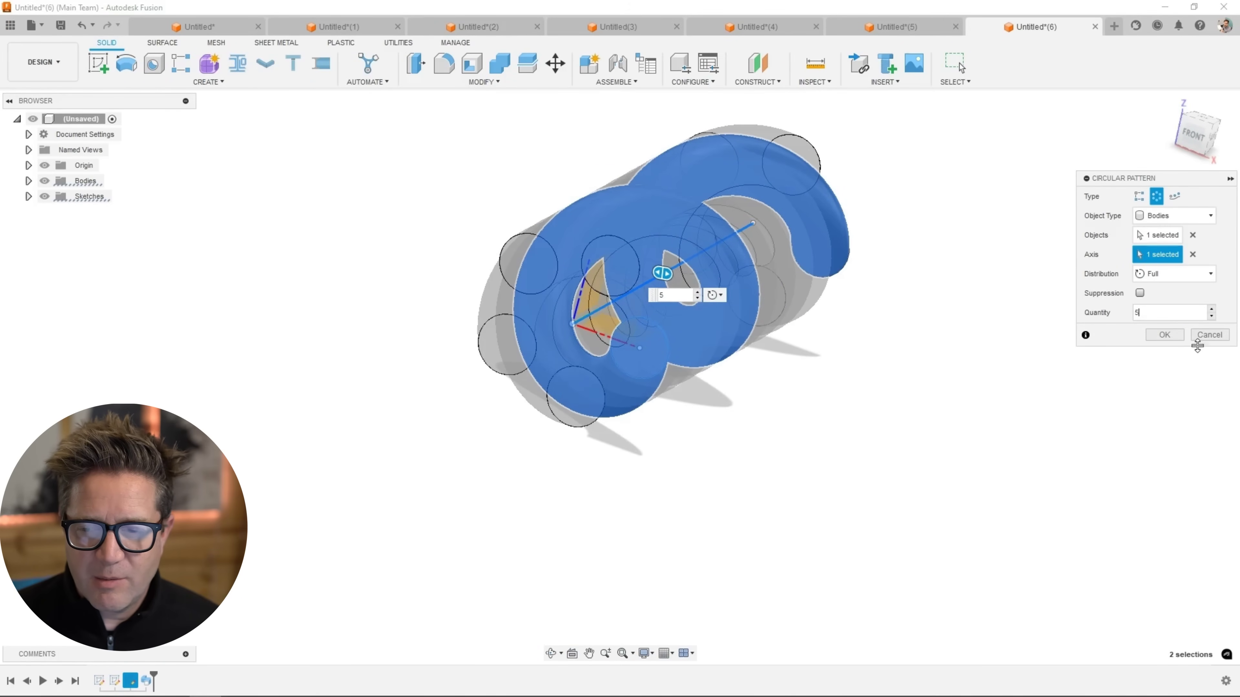
click(1164, 336)
shift+middle_drag(845, 341, 436, 485)
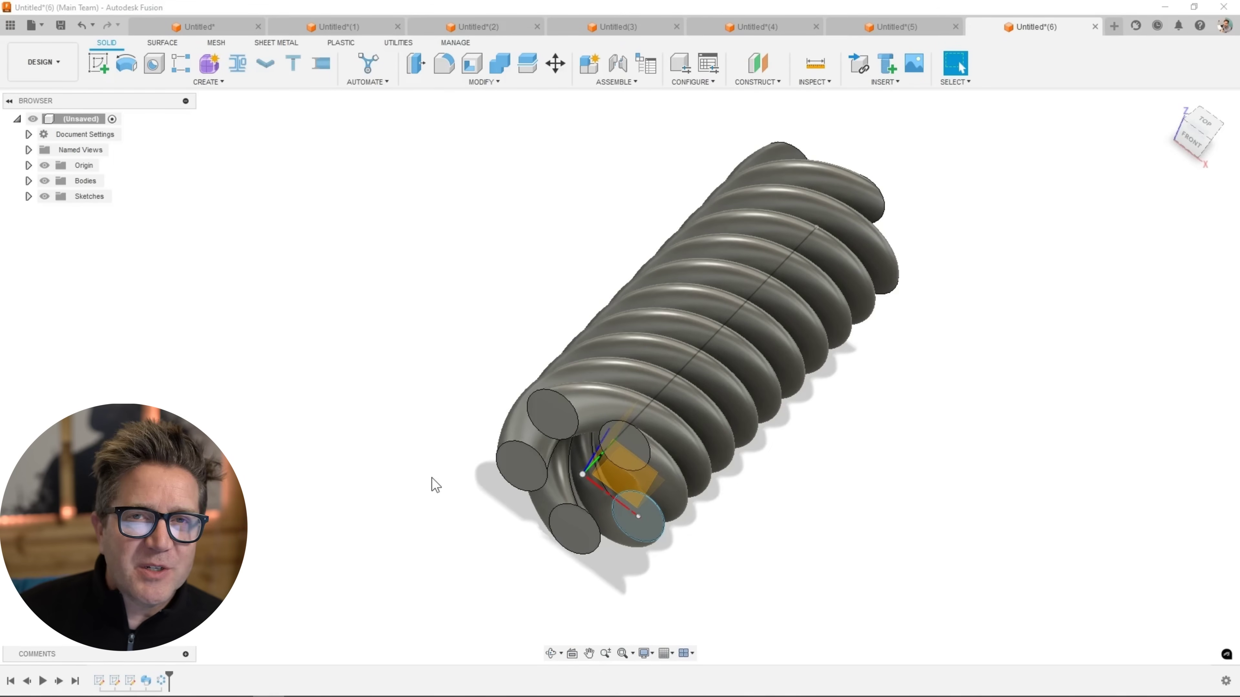